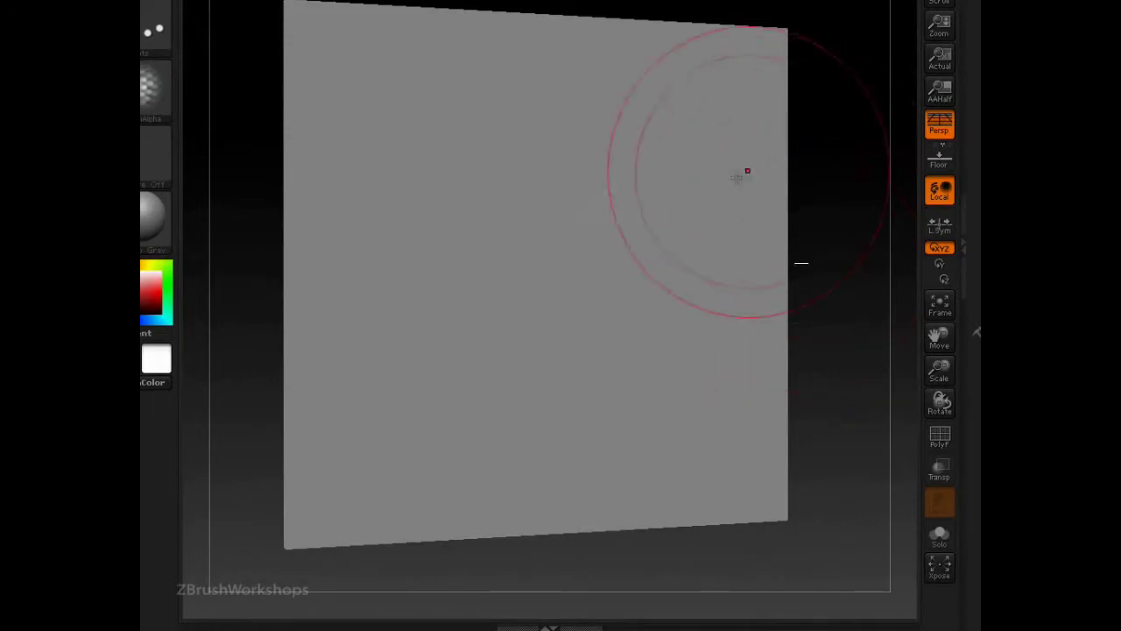
# Step: Reduce the brush draw size and reset all brushes to their default settings
pyautogui.press('s')
pyautogui.moveTo(576, 190); pyautogui.dragTo(516, 190)
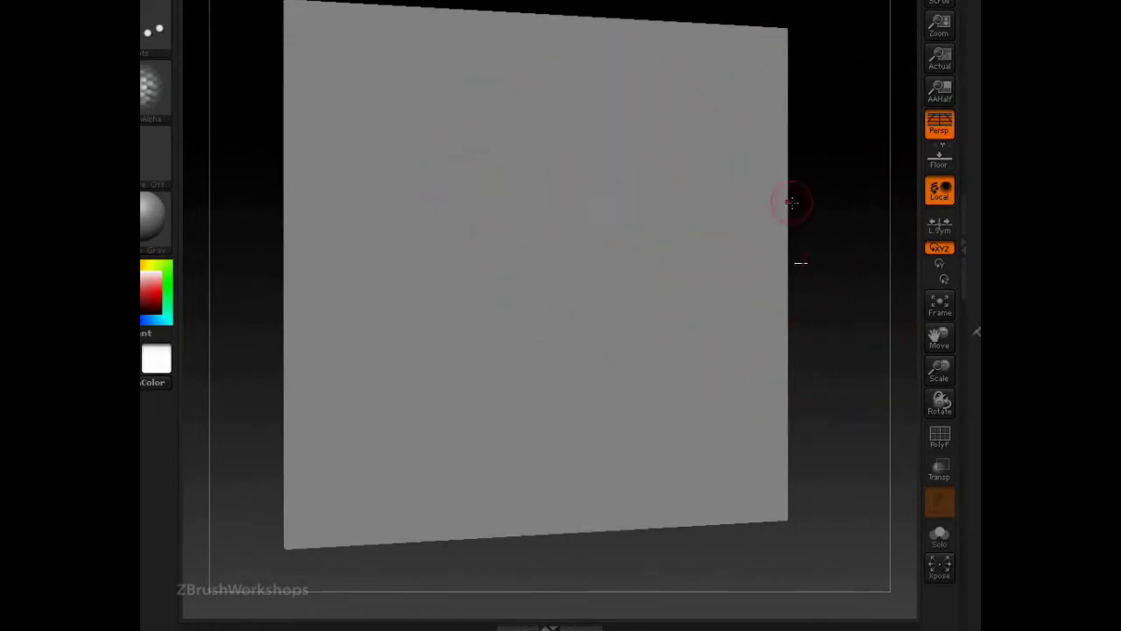
pyautogui.click(154, 86)
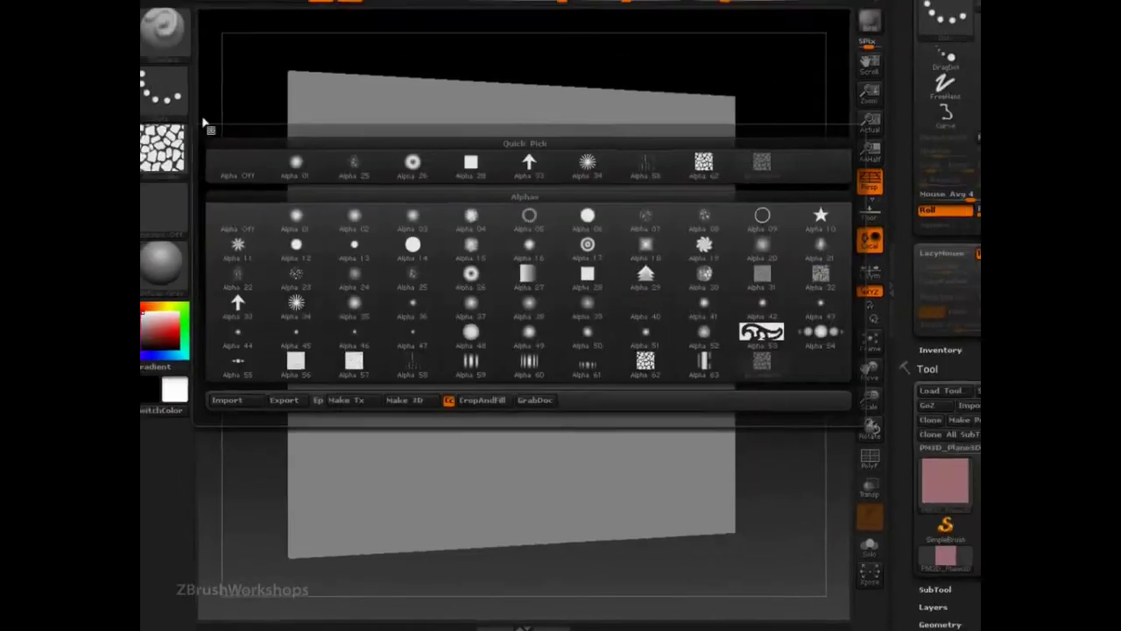
pyautogui.click(183, 20)
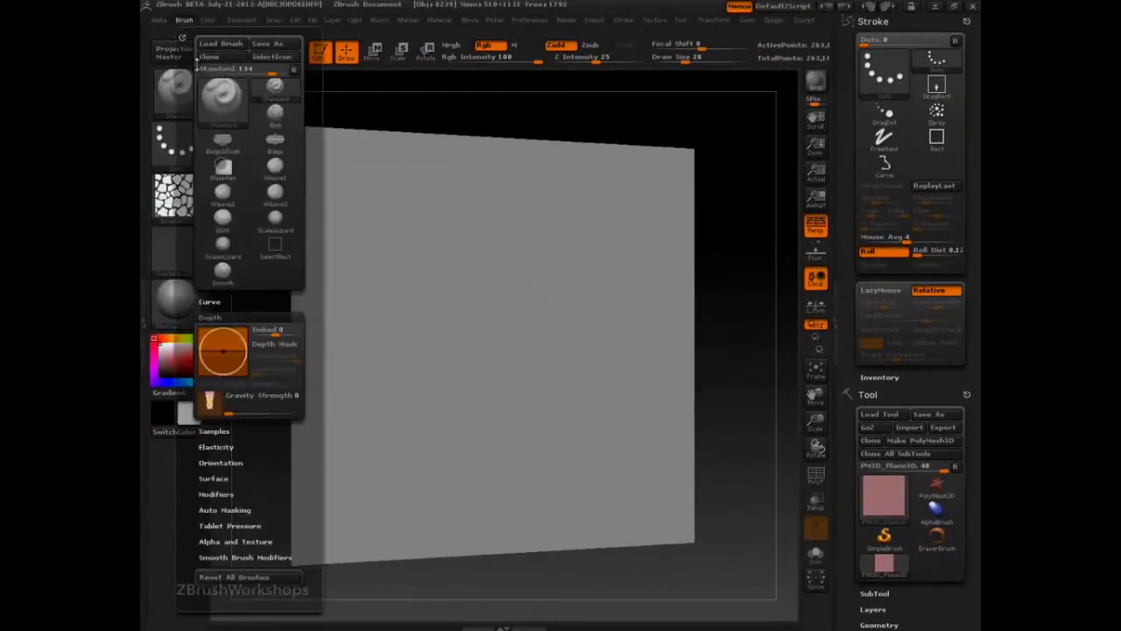
pyautogui.click(246, 577)
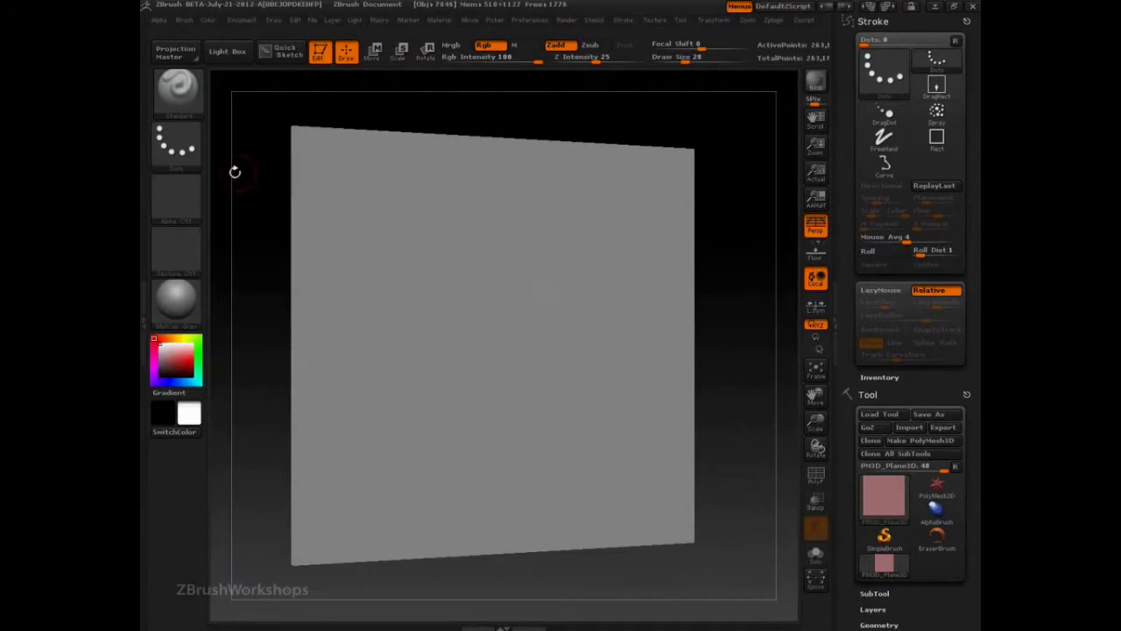
# Step: Sculpt one thick horizontal Standard brush stroke without an alpha along the plane's upper edge, undoing the first try
pyautogui.click(176, 199)
pyautogui.moveTo(384, 112)
pyautogui.mouseDown()
pyautogui.moveTo(363, 147)
pyautogui.moveTo(438, 163)
pyautogui.moveTo(690, 179)
pyautogui.mouseUp()
pyautogui.hotkey('ctrl', 'z')
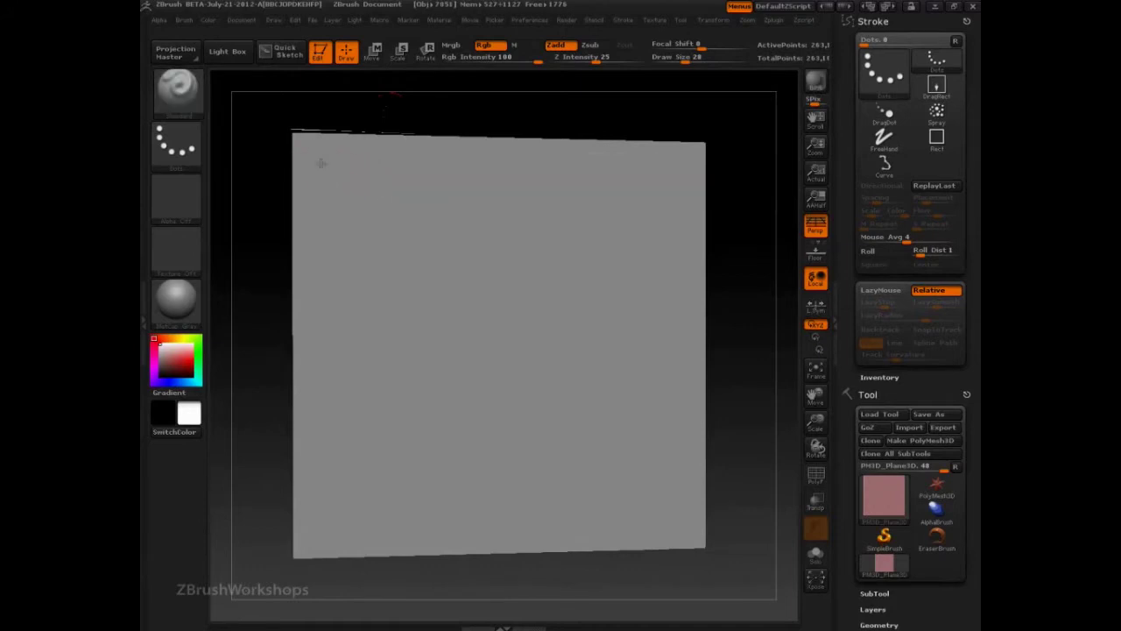
pyautogui.moveTo(319, 159); pyautogui.dragTo(691, 176)
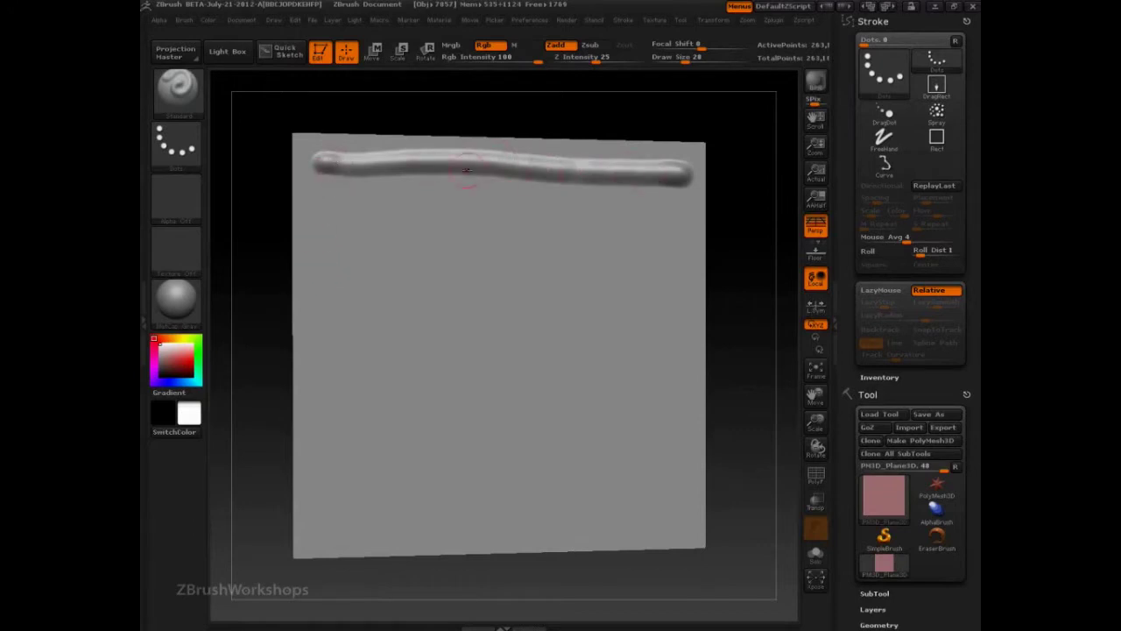
# Step: Choose Alpha 45 for the Standard brush and sculpt two thin horizontal strokes below the thick one
pyautogui.click(182, 198)
pyautogui.click(186, 201)
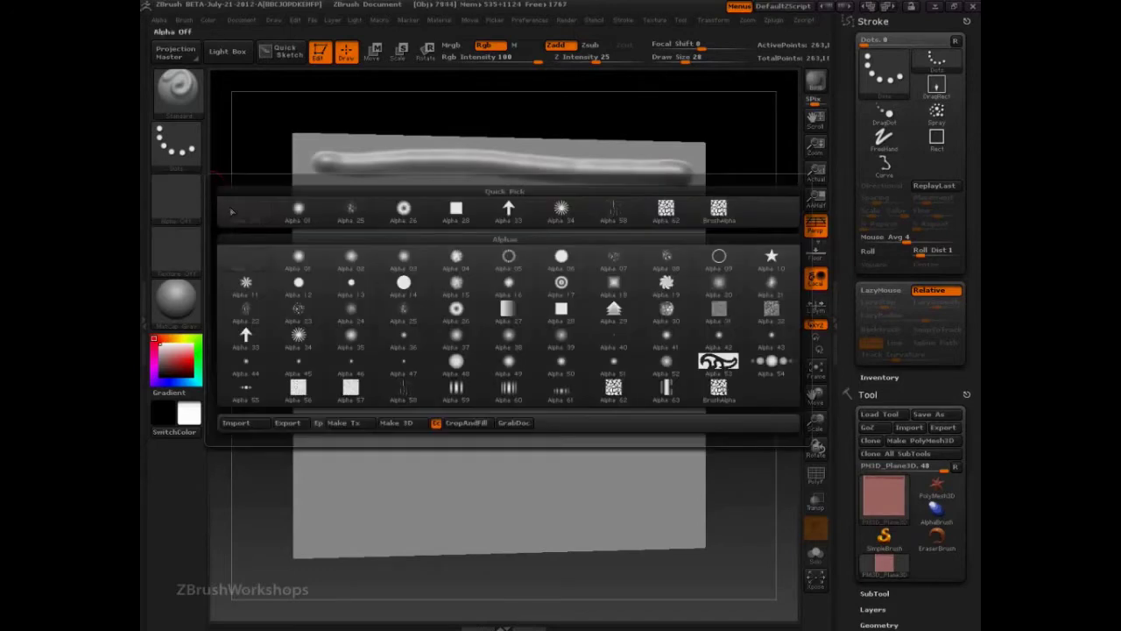
pyautogui.click(302, 361)
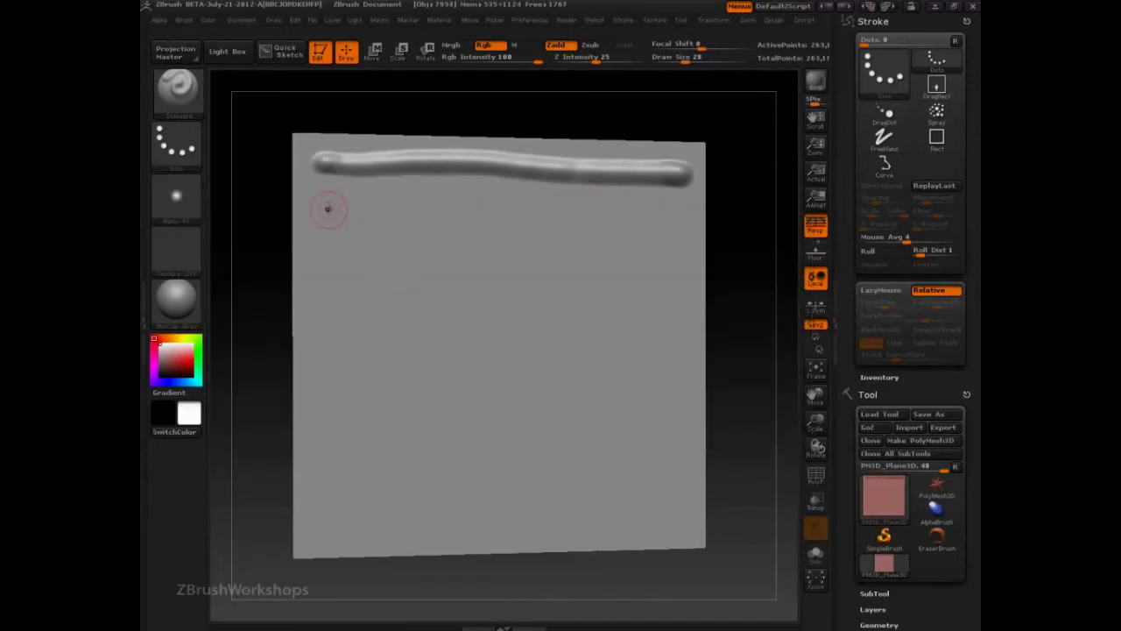
pyautogui.moveTo(342, 202); pyautogui.dragTo(653, 211)
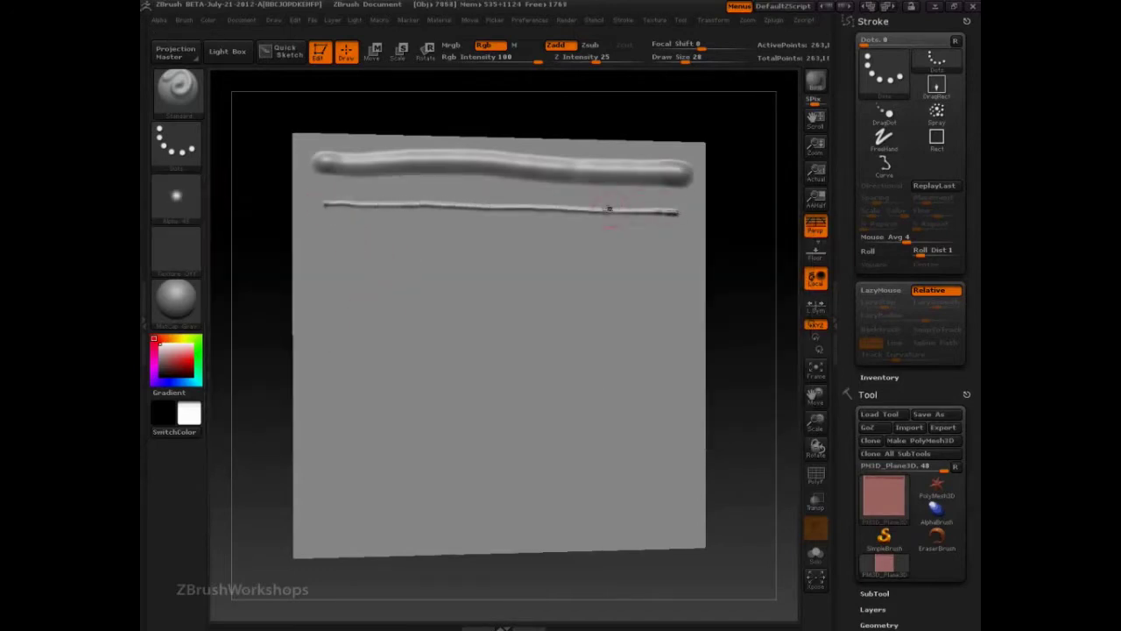
pyautogui.moveTo(327, 228); pyautogui.dragTo(677, 232)
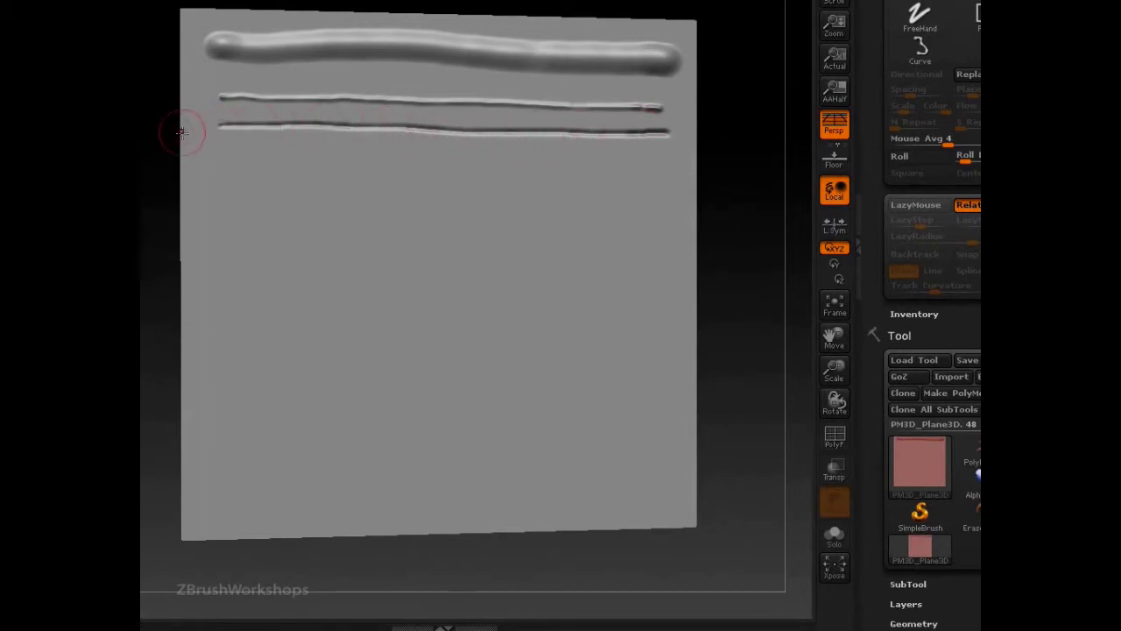
# Step: Turn on LazyMouse and try a thin horizontal stroke below the existing lines, then undo it
pyautogui.click(913, 206)
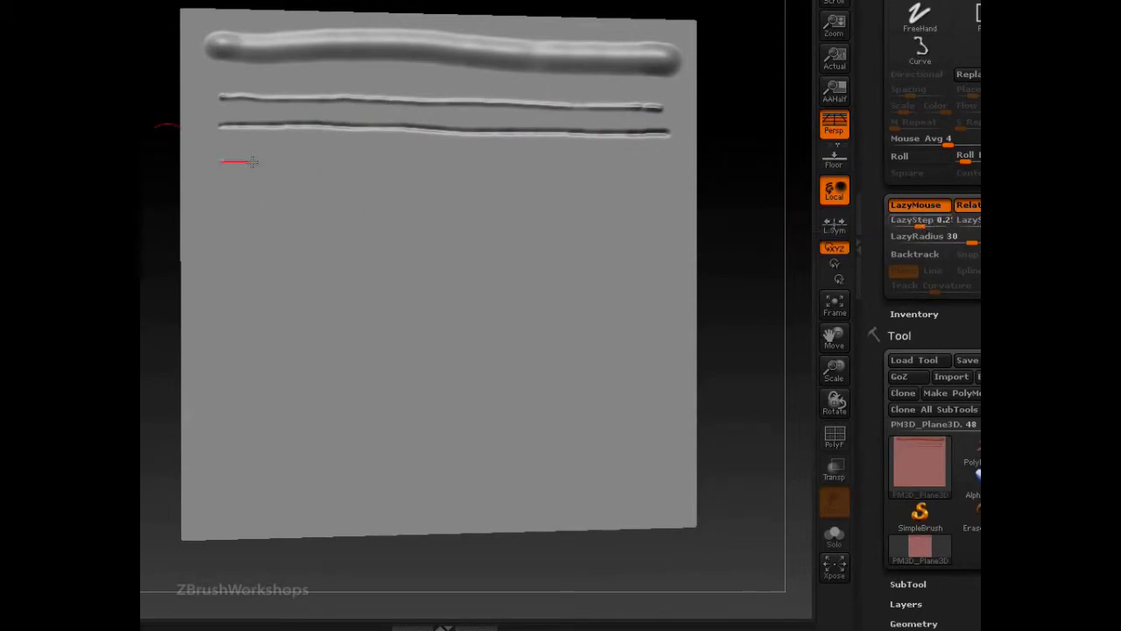
pyautogui.moveTo(335, 163); pyautogui.dragTo(595, 164)
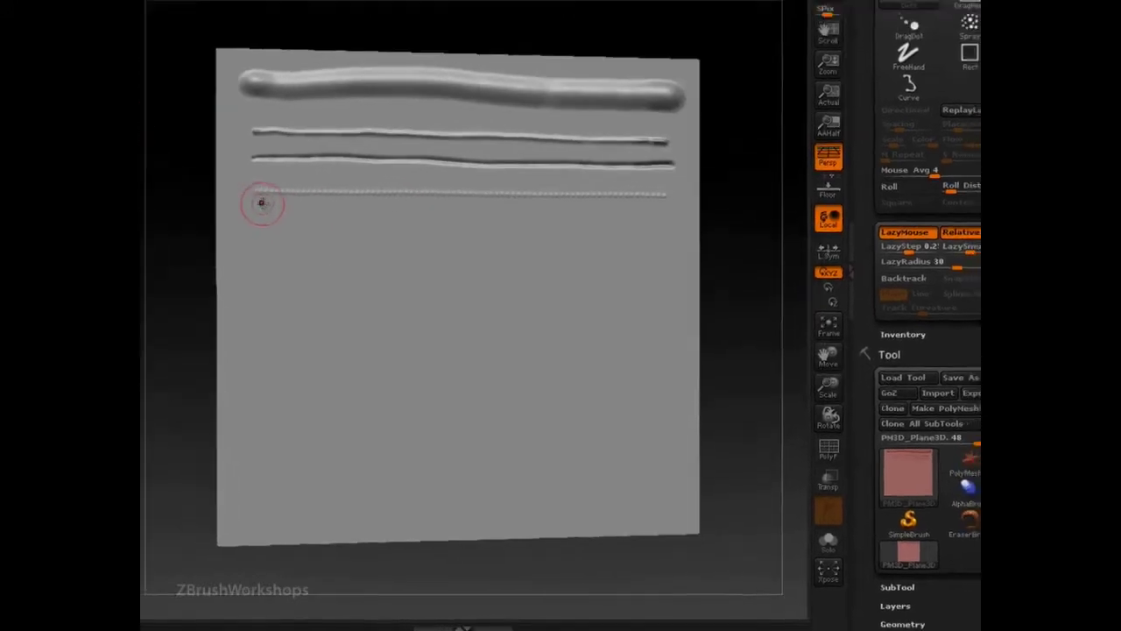
pyautogui.hotkey('ctrl', 'z')
# Step: Try soft horizontal LazyMouse strokes without an alpha below the thin lines and undo them
pyautogui.moveTo(323, 262); pyautogui.dragTo(694, 271)
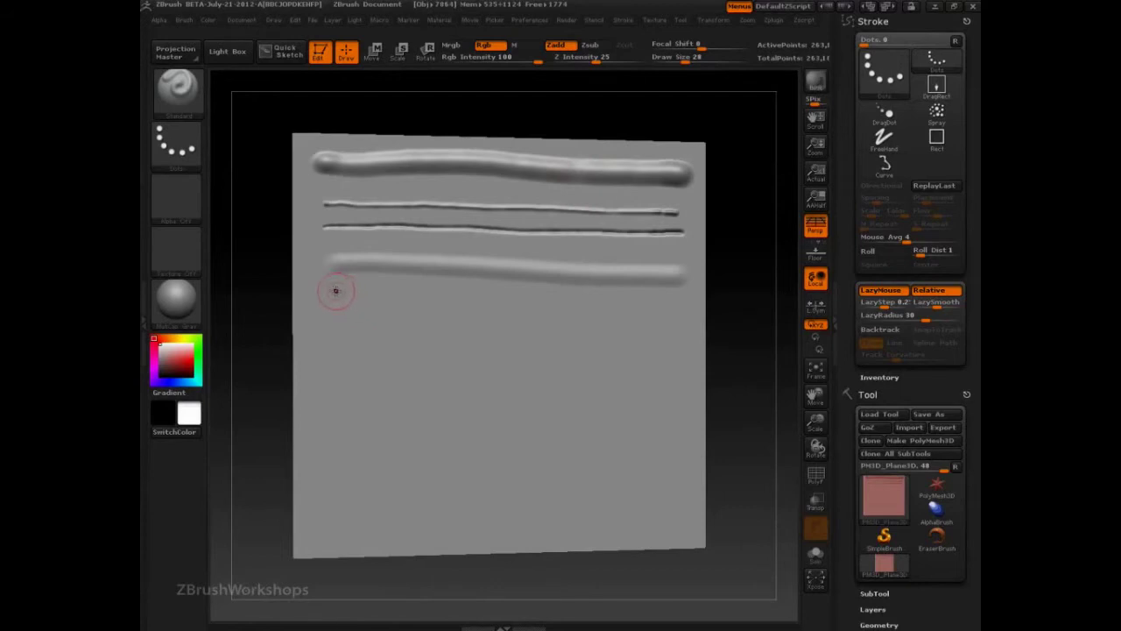
pyautogui.moveTo(337, 291)
pyautogui.mouseDown()
pyautogui.moveTo(613, 316)
pyautogui.moveTo(664, 314)
pyautogui.moveTo(701, 293)
pyautogui.moveTo(692, 263)
pyautogui.moveTo(652, 249)
pyautogui.moveTo(623, 268)
pyautogui.moveTo(633, 292)
pyautogui.moveTo(653, 282)
pyautogui.mouseUp()
pyautogui.hotkey('ctrl', 'z')
pyautogui.hotkey('ctrl', 'z')
# Step: Sculpt similar spiral curls with LazyMouse on and off for comparison, undo both and turn LazyMouse back on
pyautogui.moveTo(375, 291)
pyautogui.mouseDown()
pyautogui.moveTo(465, 326)
pyautogui.moveTo(356, 442)
pyautogui.moveTo(512, 446)
pyautogui.moveTo(402, 430)
pyautogui.moveTo(469, 472)
pyautogui.moveTo(454, 440)
pyautogui.mouseUp()
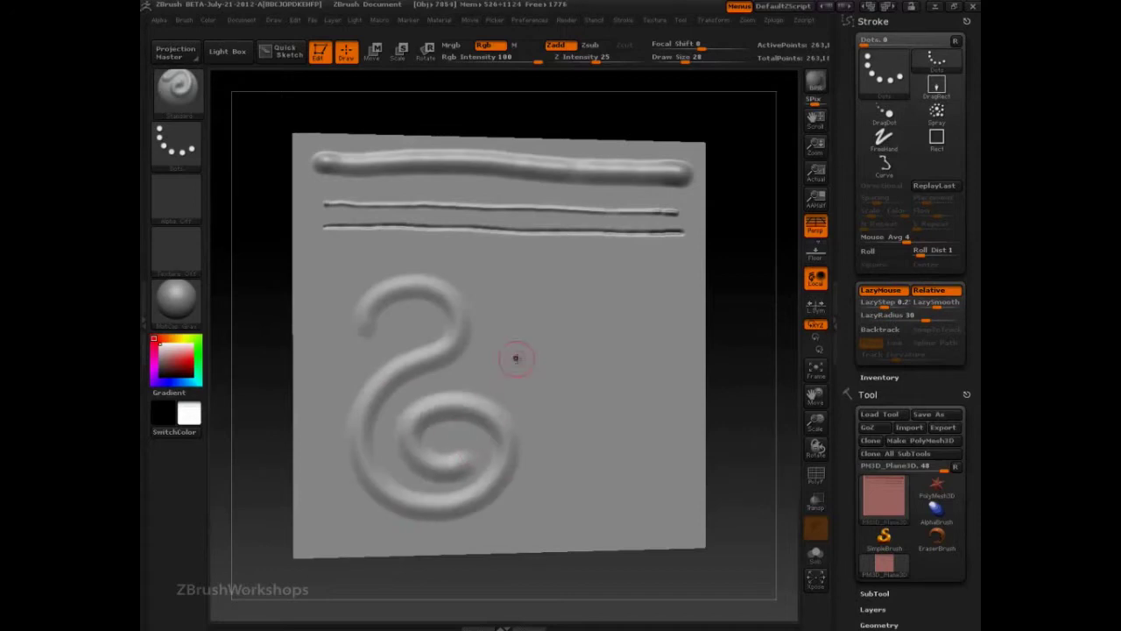
pyautogui.click(879, 290)
pyautogui.moveTo(548, 317)
pyautogui.mouseDown()
pyautogui.moveTo(620, 289)
pyautogui.moveTo(564, 401)
pyautogui.moveTo(613, 484)
pyautogui.moveTo(663, 401)
pyautogui.mouseUp()
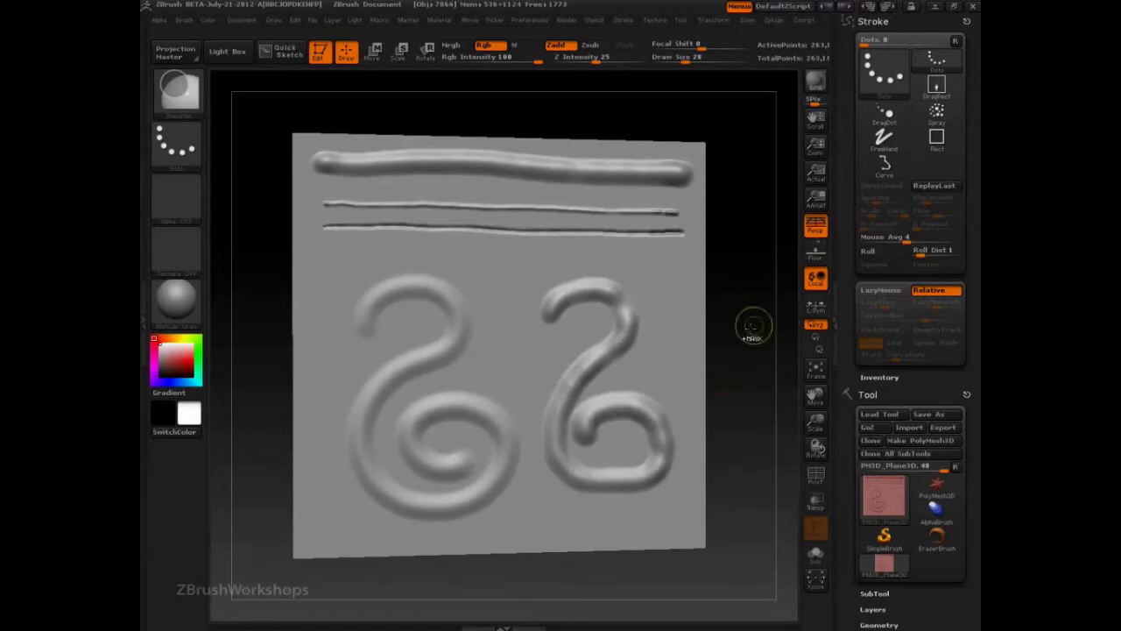
pyautogui.hotkey('ctrl', 'z')
pyautogui.hotkey('ctrl', 'z')
pyautogui.press('l')
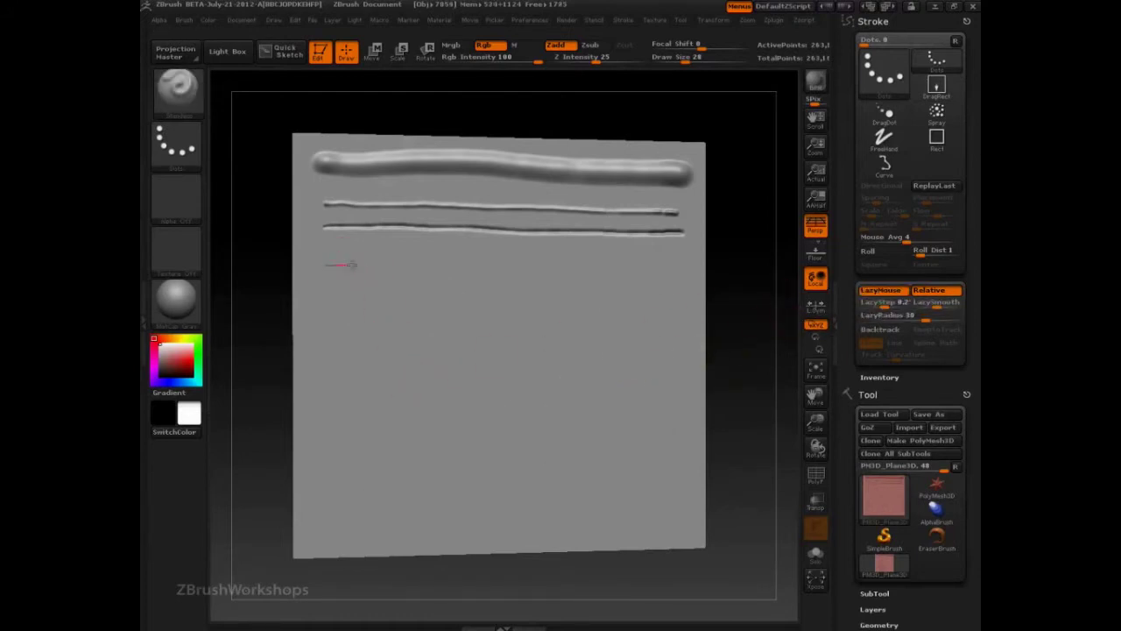
# Step: Try a winding serpentine stroke and a short straight one with LazyMouse on, undoing both
pyautogui.moveTo(352, 265); pyautogui.dragTo(505, 274)
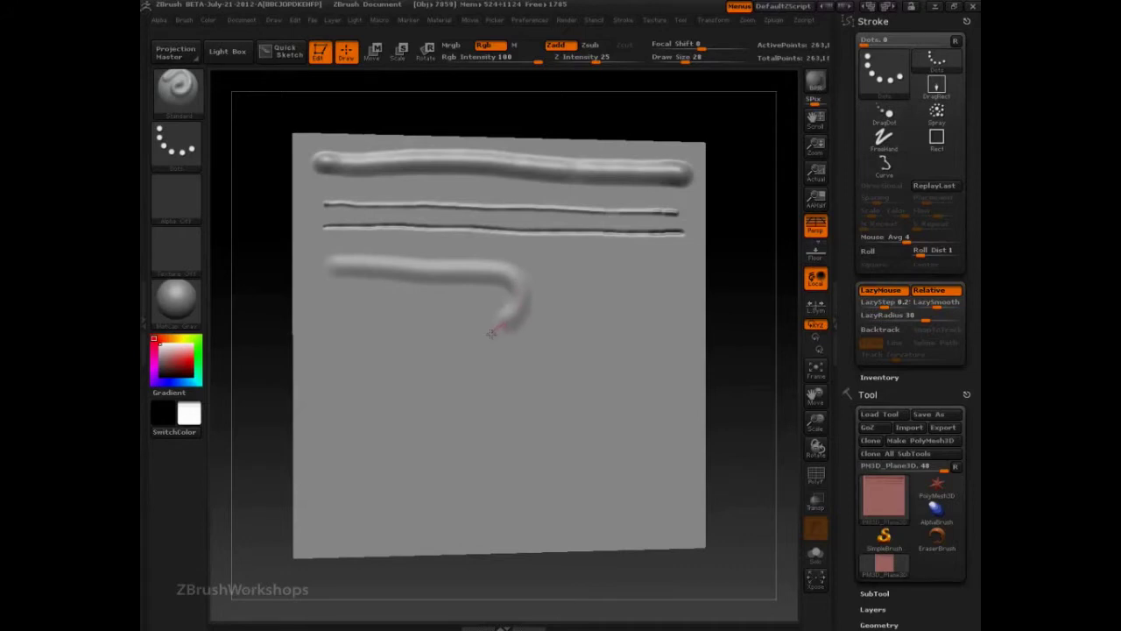
pyautogui.moveTo(470, 333)
pyautogui.mouseDown()
pyautogui.moveTo(411, 326)
pyautogui.moveTo(361, 350)
pyautogui.moveTo(418, 398)
pyautogui.moveTo(507, 395)
pyautogui.moveTo(430, 446)
pyautogui.moveTo(385, 512)
pyautogui.moveTo(514, 517)
pyautogui.mouseUp()
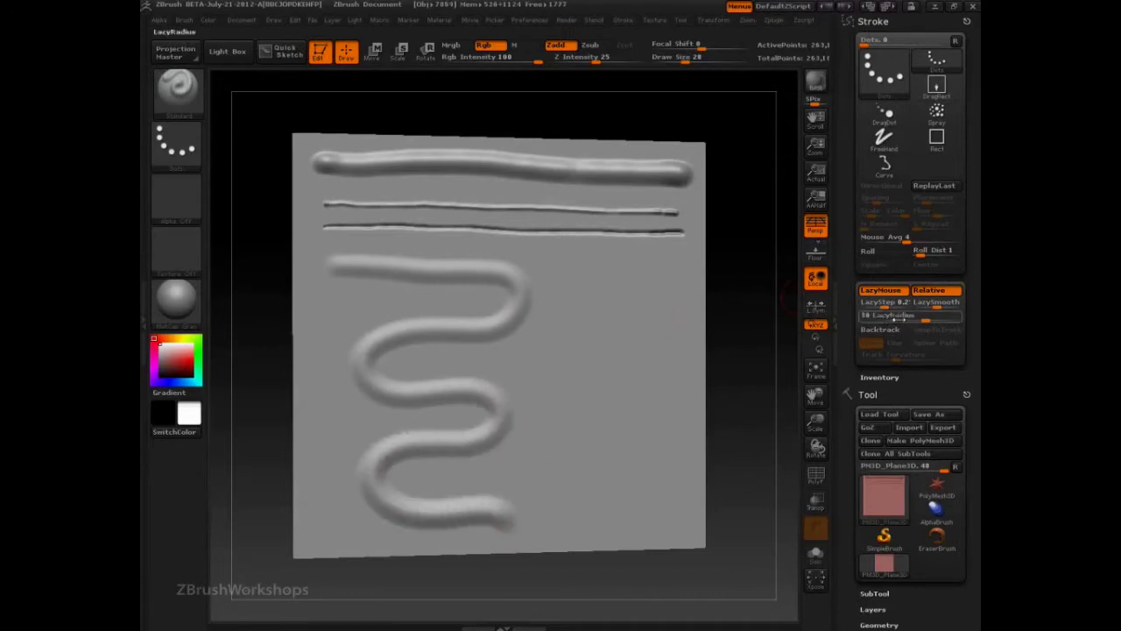
pyautogui.hotkey('ctrl', 'z')
pyautogui.moveTo(324, 277); pyautogui.dragTo(596, 294)
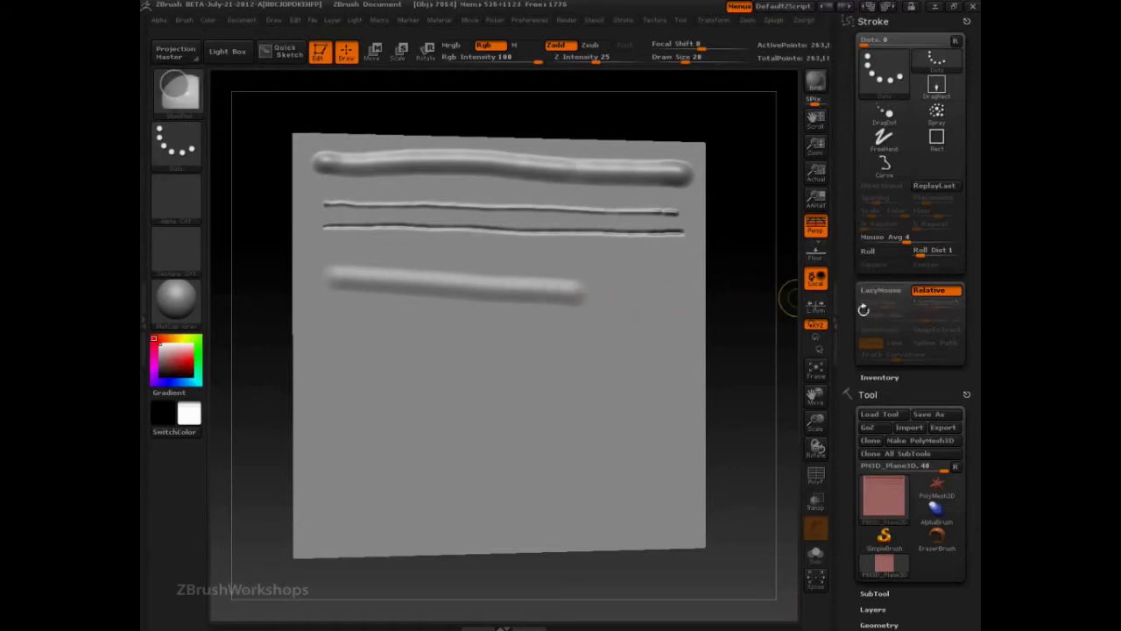
pyautogui.hotkey('ctrl', 'z')
# Step: Raise the LazyRadius to 100 and try strokes on the empty part of the plane, undoing each one
pyautogui.moveTo(925, 317); pyautogui.dragTo(960, 317)
pyautogui.moveTo(328, 265)
pyautogui.mouseDown()
pyautogui.moveTo(531, 279)
pyautogui.moveTo(582, 316)
pyautogui.moveTo(543, 385)
pyautogui.moveTo(366, 393)
pyautogui.moveTo(384, 468)
pyautogui.moveTo(580, 485)
pyautogui.moveTo(538, 522)
pyautogui.moveTo(297, 483)
pyautogui.moveTo(427, 541)
pyautogui.moveTo(599, 529)
pyautogui.moveTo(585, 381)
pyautogui.moveTo(632, 282)
pyautogui.moveTo(673, 397)
pyautogui.moveTo(573, 373)
pyautogui.moveTo(565, 354)
pyautogui.moveTo(583, 324)
pyautogui.moveTo(670, 278)
pyautogui.moveTo(723, 405)
pyautogui.moveTo(653, 460)
pyautogui.moveTo(671, 233)
pyautogui.moveTo(617, 309)
pyautogui.mouseUp()
pyautogui.hotkey('ctrl', 'z')
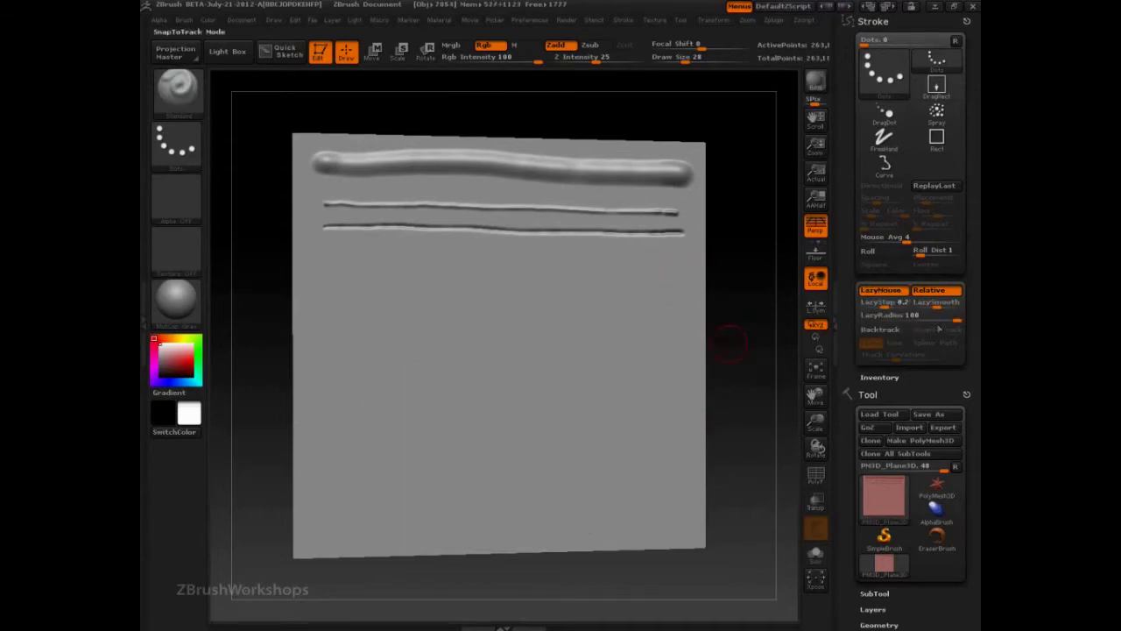
pyautogui.moveTo(915, 315); pyautogui.dragTo(920, 315)
pyautogui.moveTo(635, 266)
pyautogui.mouseDown()
pyautogui.moveTo(493, 268)
pyautogui.moveTo(500, 365)
pyautogui.moveTo(379, 433)
pyautogui.moveTo(583, 491)
pyautogui.moveTo(630, 302)
pyautogui.moveTo(526, 359)
pyautogui.moveTo(518, 393)
pyautogui.mouseUp()
pyautogui.hotkey('ctrl', 'z')
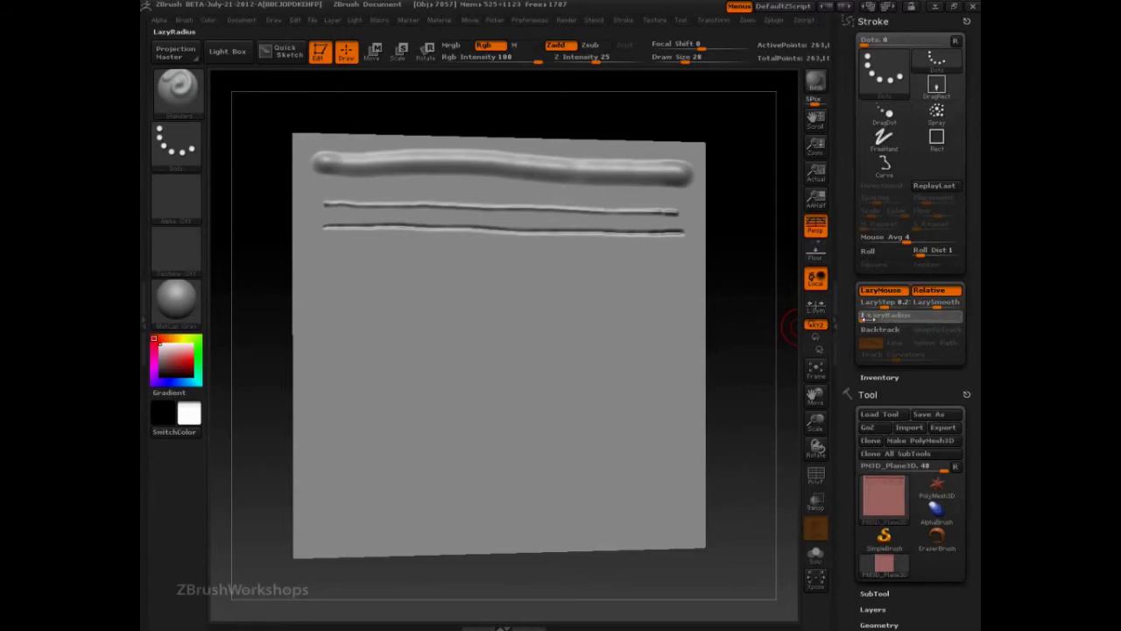
# Step: Try a looping stroke with LazyRadius at 1, restore the radius to 30 and undo the stroke
pyautogui.moveTo(574, 275)
pyautogui.mouseDown()
pyautogui.moveTo(515, 279)
pyautogui.moveTo(438, 373)
pyautogui.moveTo(410, 484)
pyautogui.moveTo(587, 385)
pyautogui.moveTo(629, 302)
pyautogui.moveTo(490, 359)
pyautogui.moveTo(584, 320)
pyautogui.mouseUp()
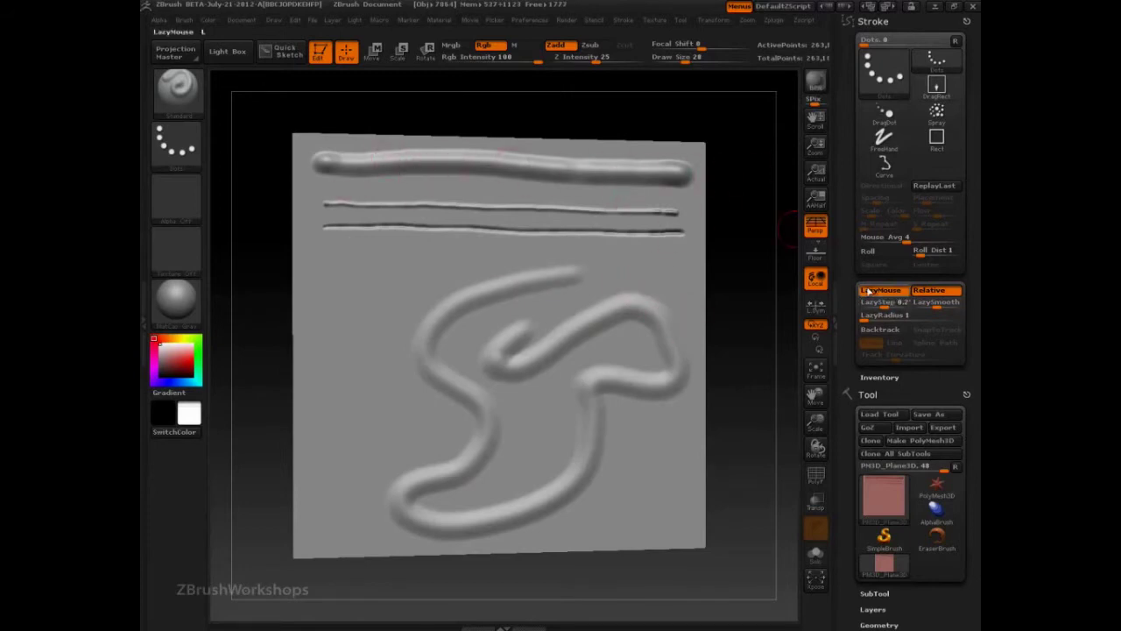
pyautogui.click(865, 314)
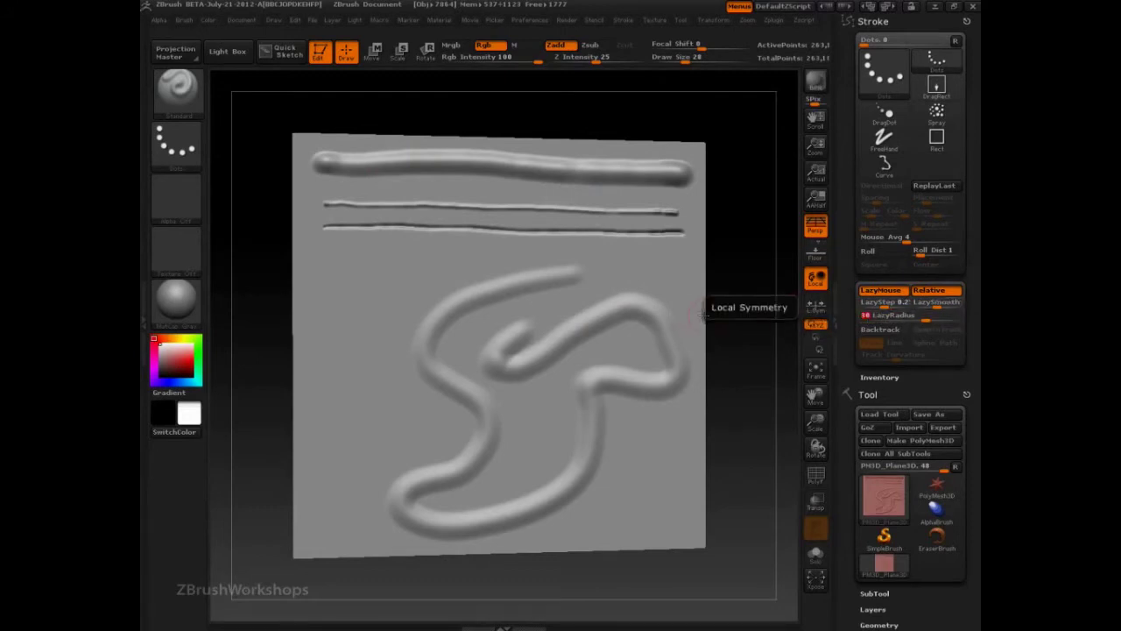
pyautogui.hotkey('ctrl', 'z')
pyautogui.hotkey('ctrl', 'z')
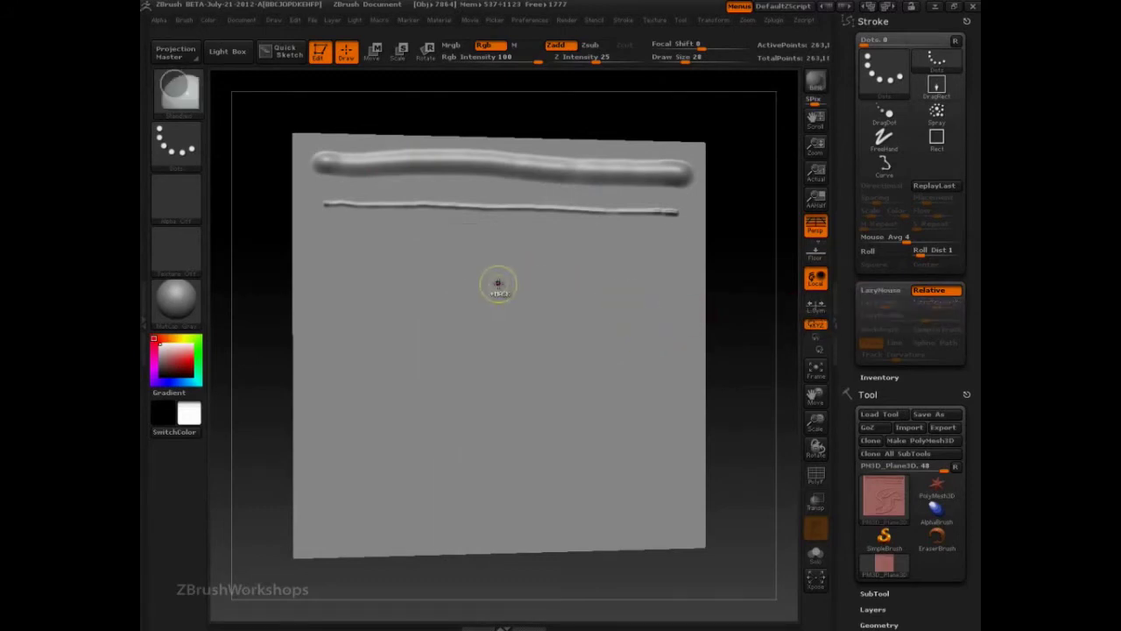
pyautogui.hotkey('ctrl', 'shift', 'z')
# Step: Choose Alpha 46 and sculpt a sideways U-shaped LazyMouse stroke below the two thin lines
pyautogui.click(176, 197)
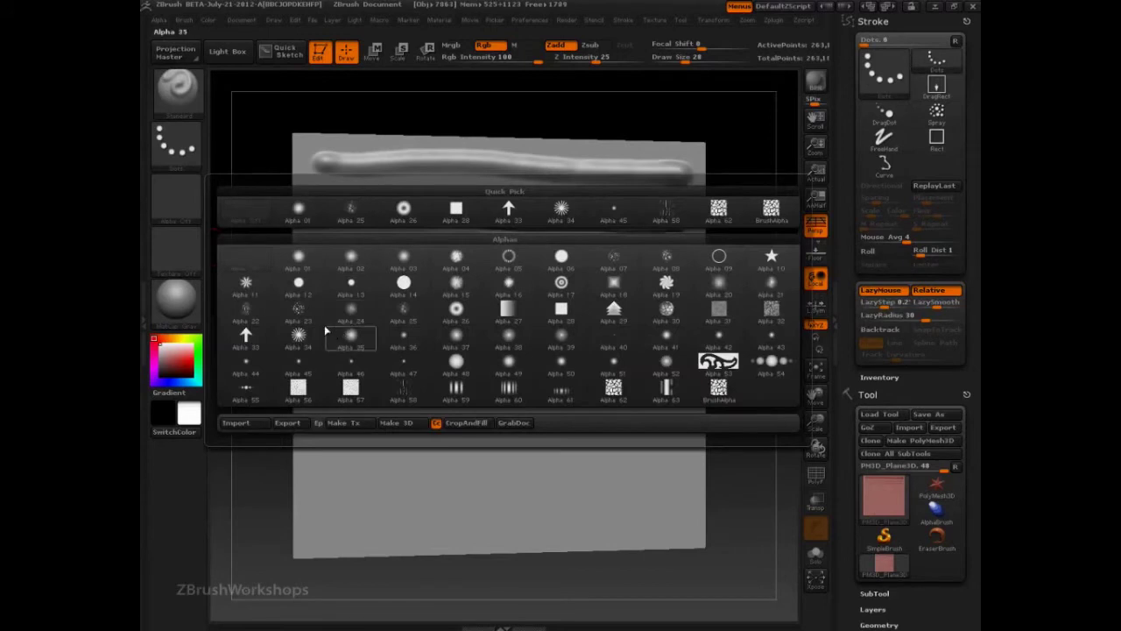
pyautogui.click(352, 359)
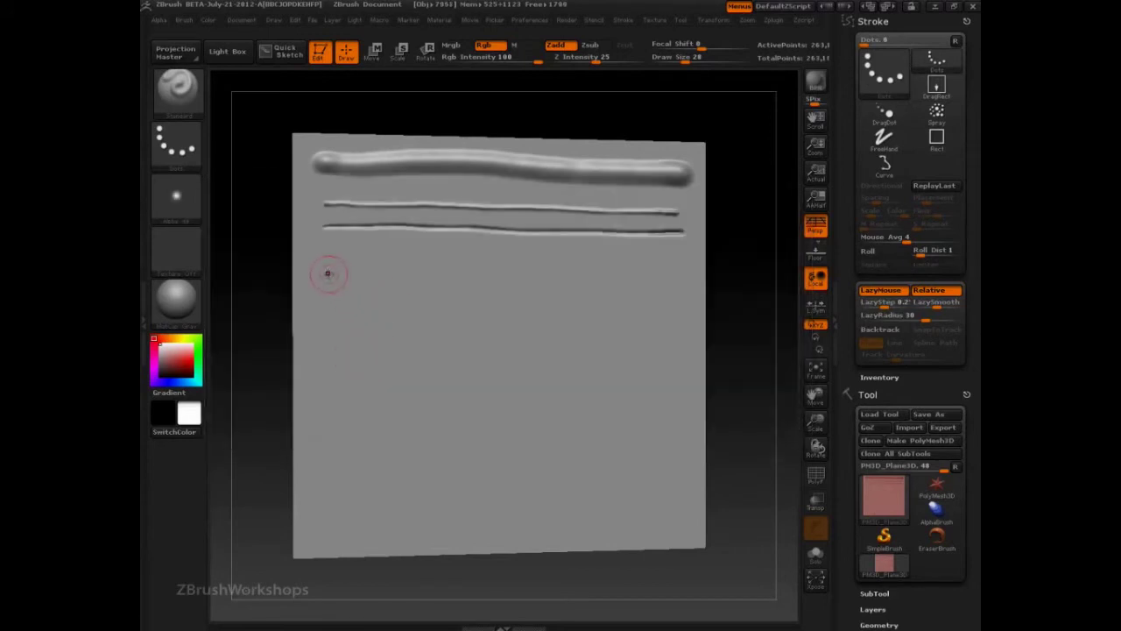
pyautogui.moveTo(491, 268); pyautogui.dragTo(576, 270)
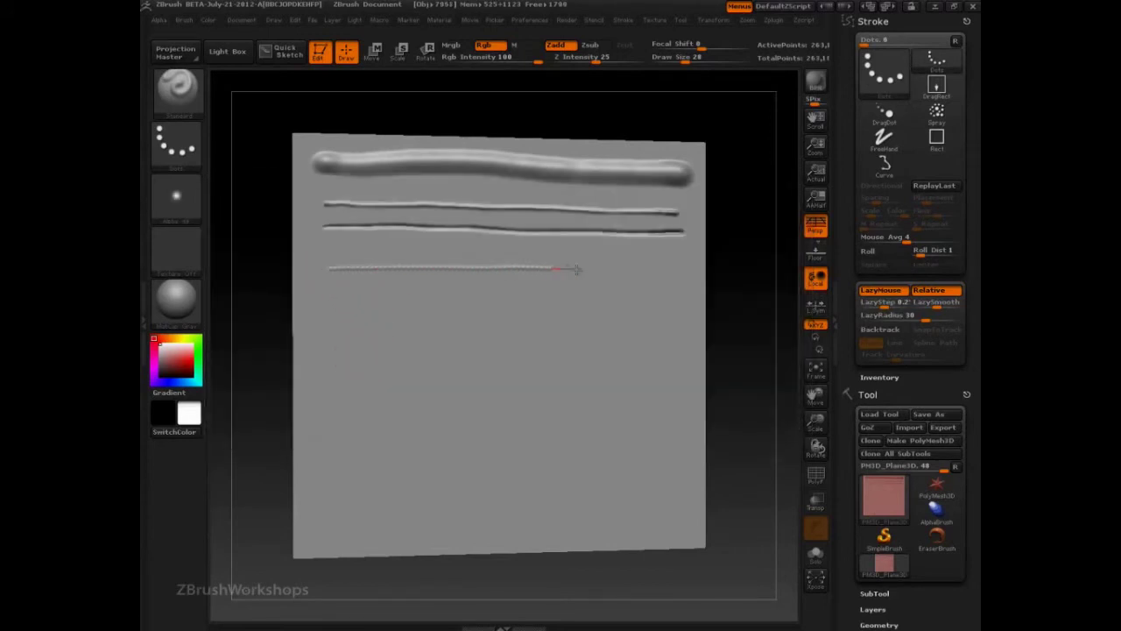
pyautogui.moveTo(613, 313)
pyautogui.mouseDown()
pyautogui.moveTo(450, 303)
pyautogui.moveTo(335, 326)
pyautogui.mouseUp()
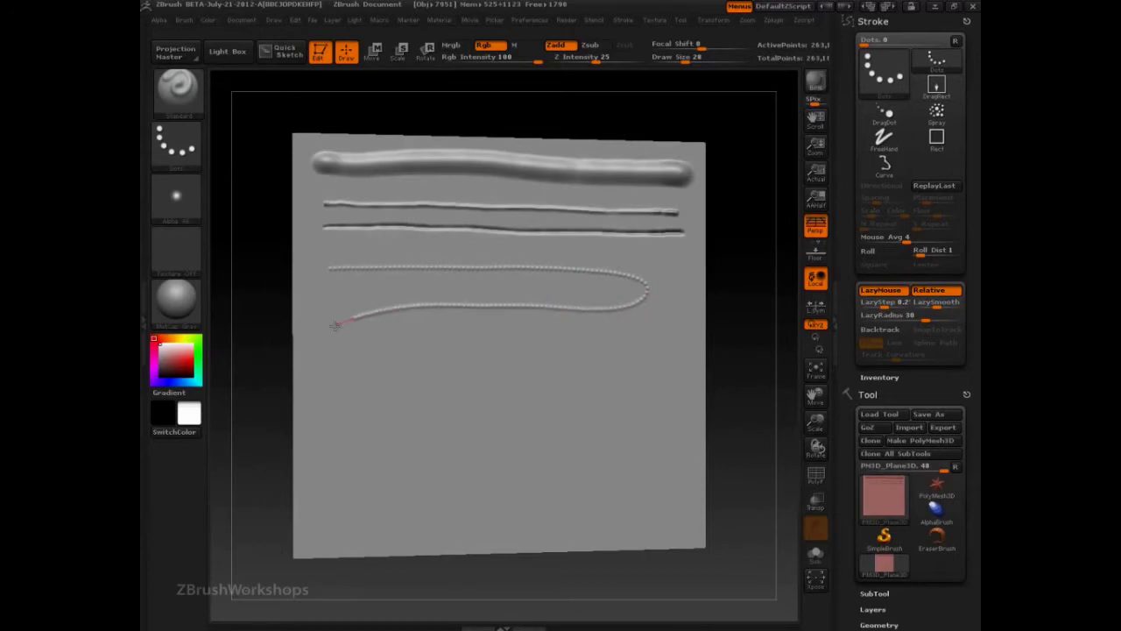
# Step: Lower the LazyStep to 0.01 and sculpt two nested sideways U-shaped strokes below the beaded one
pyautogui.keyDown('alt'); pyautogui.moveTo(256, 321); pyautogui.dragTo(295, 369); pyautogui.keyUp('alt')
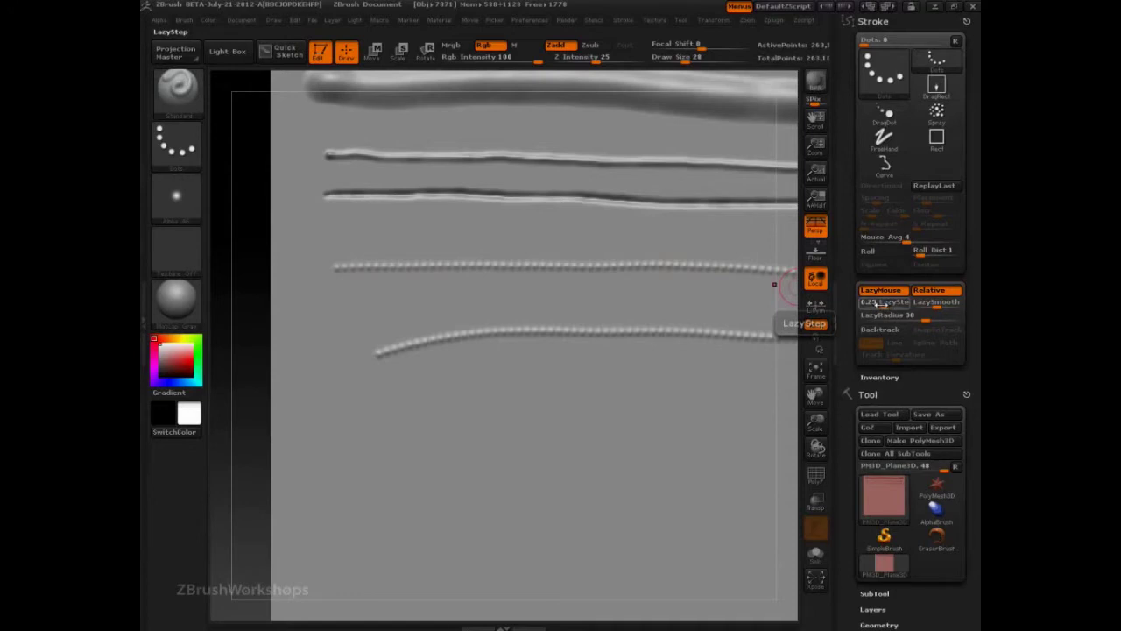
pyautogui.moveTo(882, 303); pyautogui.dragTo(880, 303)
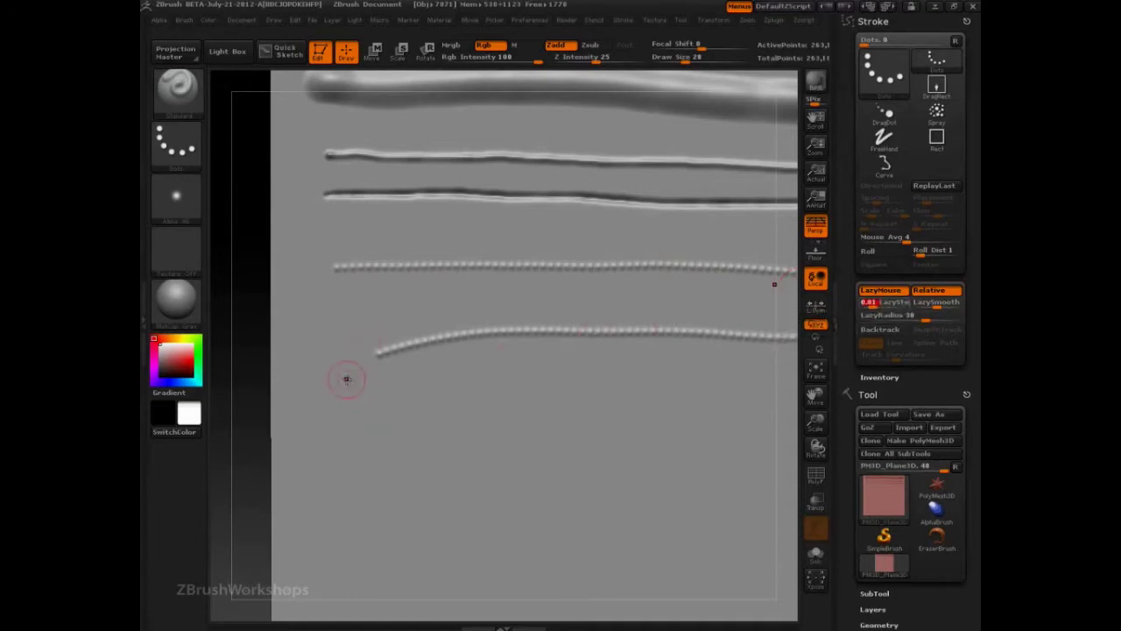
pyautogui.moveTo(348, 380)
pyautogui.mouseDown()
pyautogui.moveTo(485, 364)
pyautogui.moveTo(652, 368)
pyautogui.moveTo(725, 418)
pyautogui.moveTo(358, 464)
pyautogui.mouseUp()
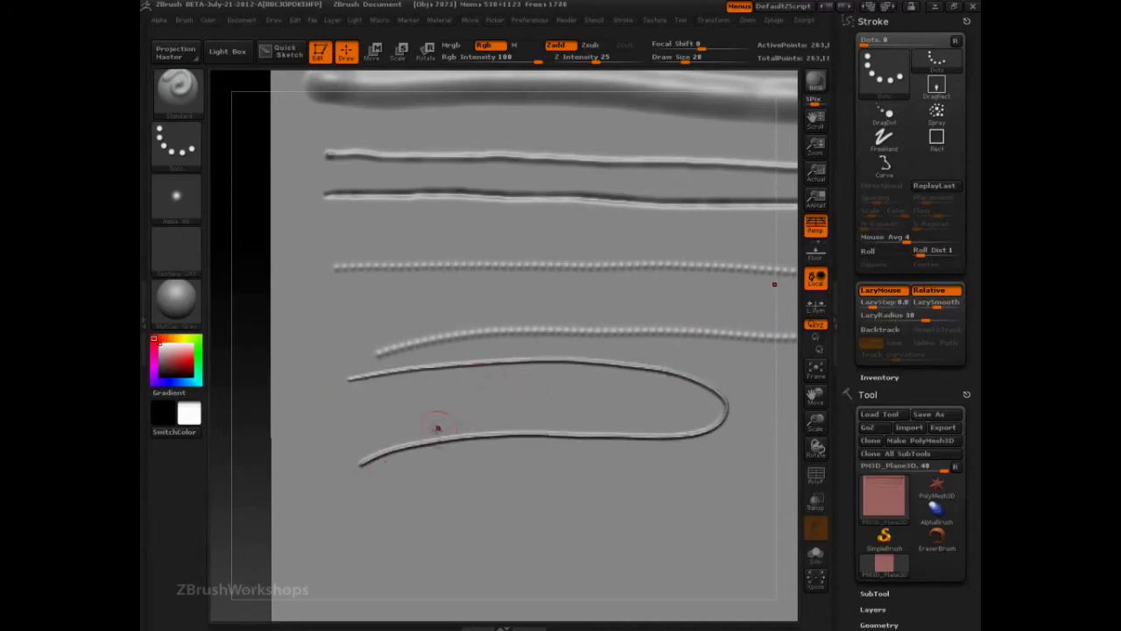
pyautogui.moveTo(363, 403)
pyautogui.mouseDown()
pyautogui.moveTo(622, 391)
pyautogui.moveTo(572, 415)
pyautogui.moveTo(326, 445)
pyautogui.mouseUp()
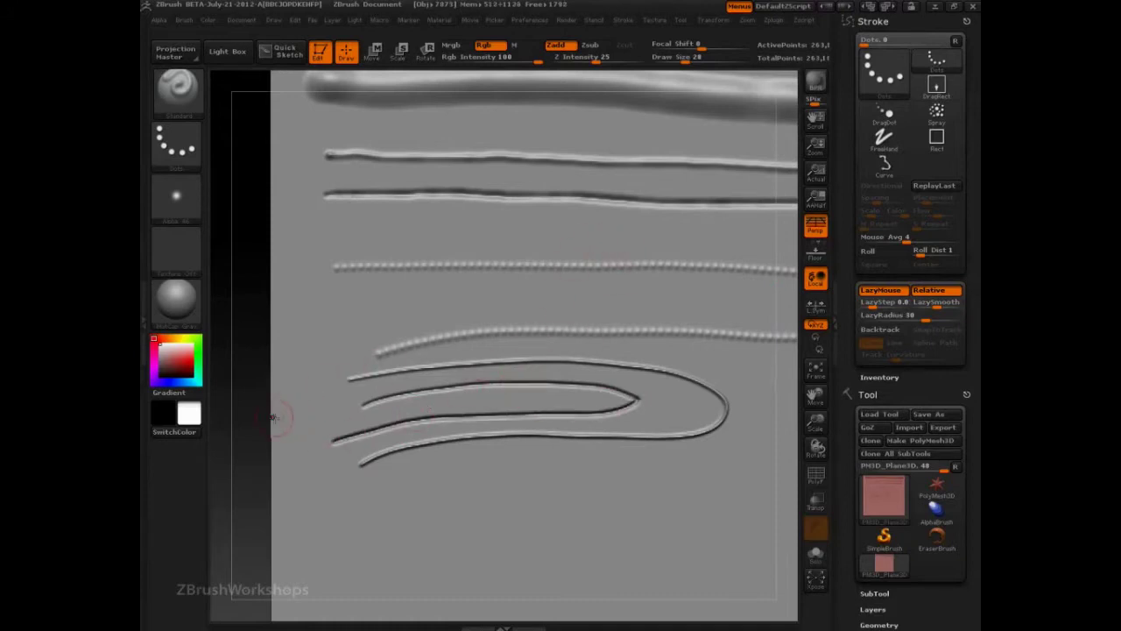
# Step: Open the FemaleFace.ZPR project without saving the changes to the plane project
pyautogui.moveTo(260, 423); pyautogui.dragTo(245, 415)
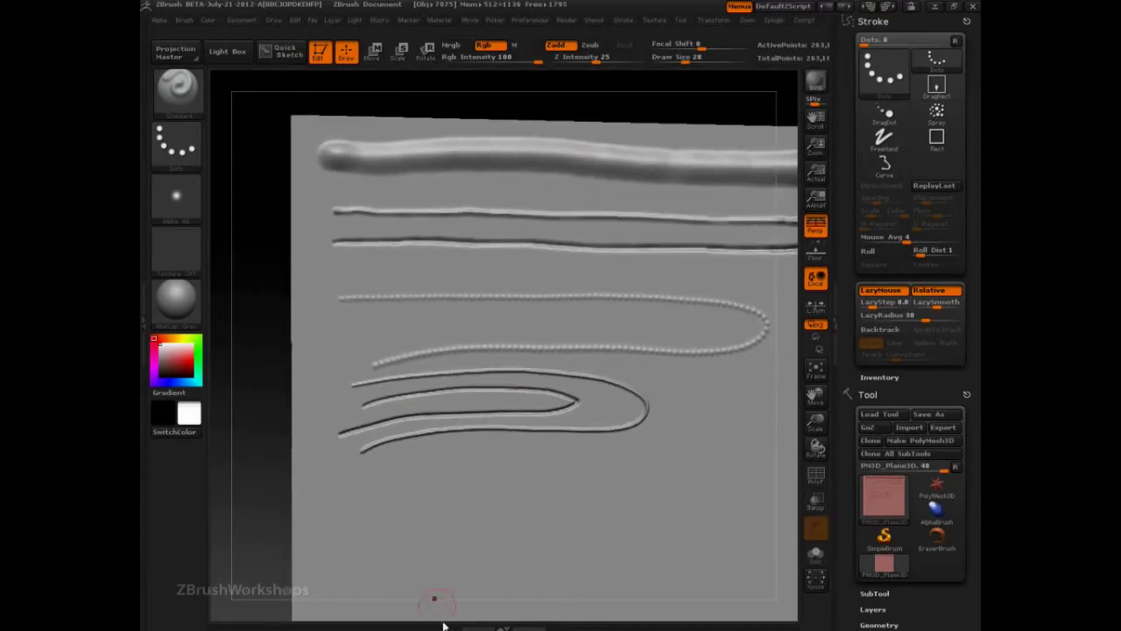
pyautogui.press(',')
pyautogui.click(258, 288)
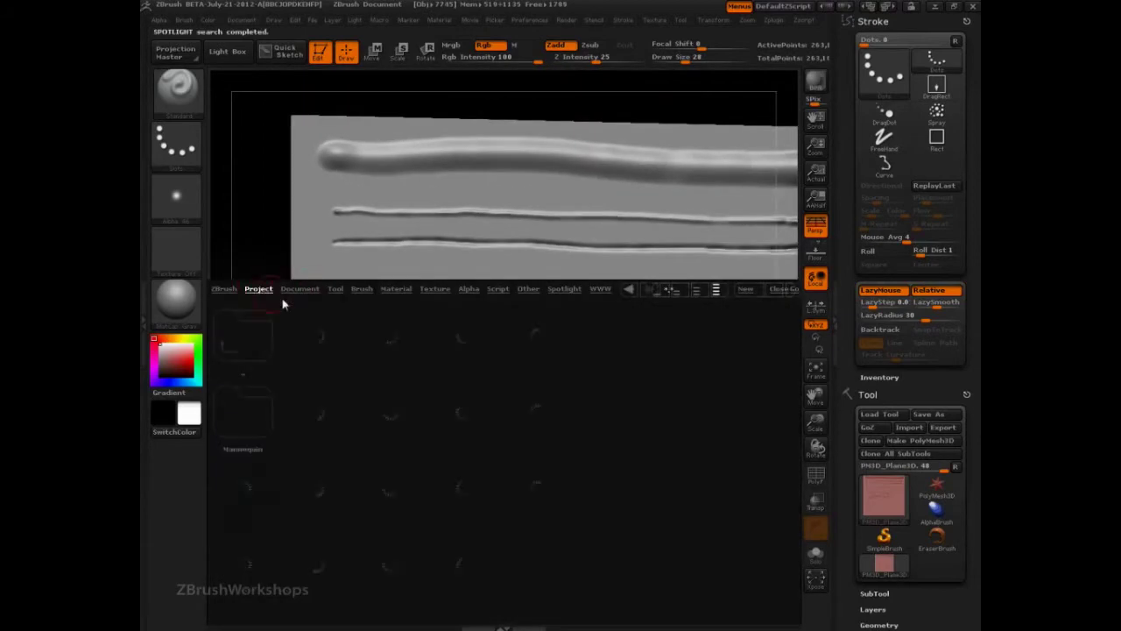
pyautogui.doubleClick(401, 420)
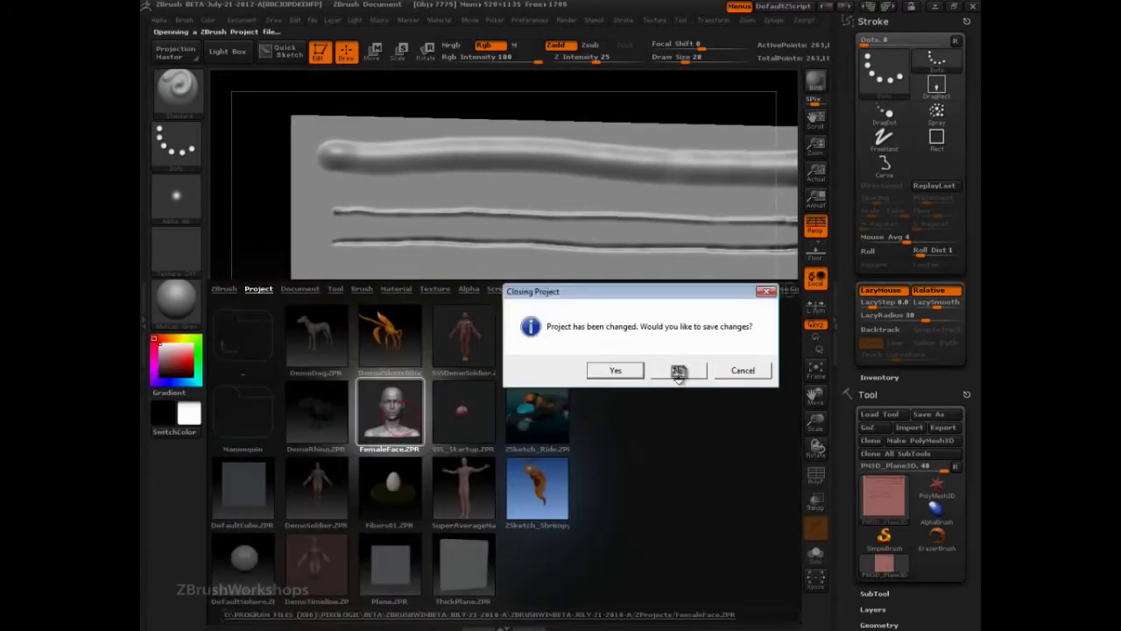
pyautogui.click(677, 373)
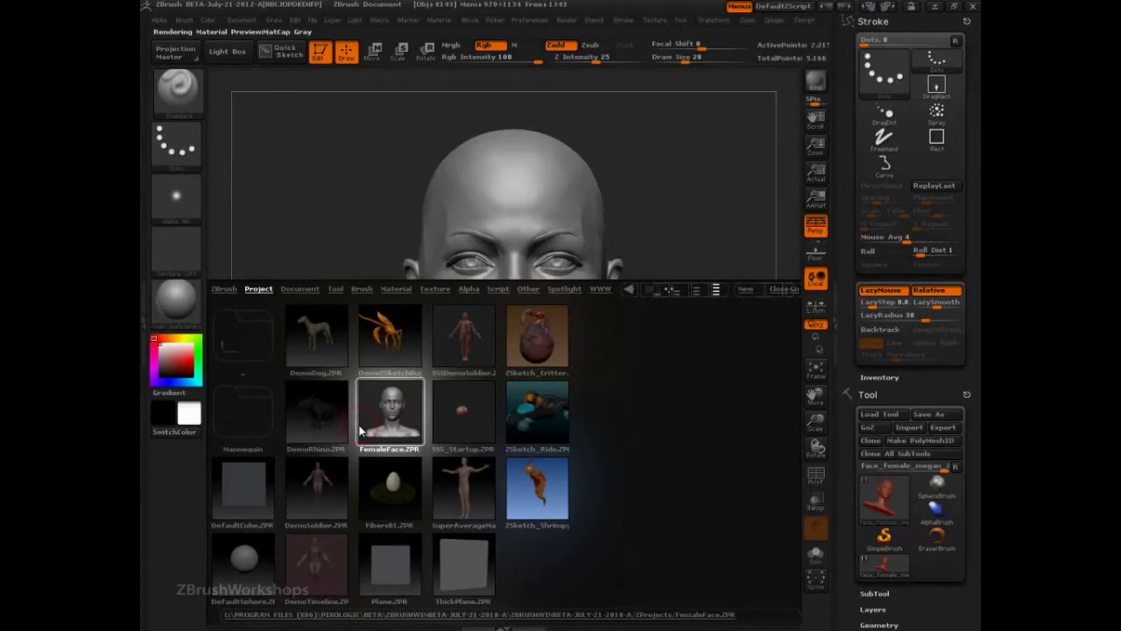
pyautogui.moveTo(711, 305); pyautogui.dragTo(738, 339)
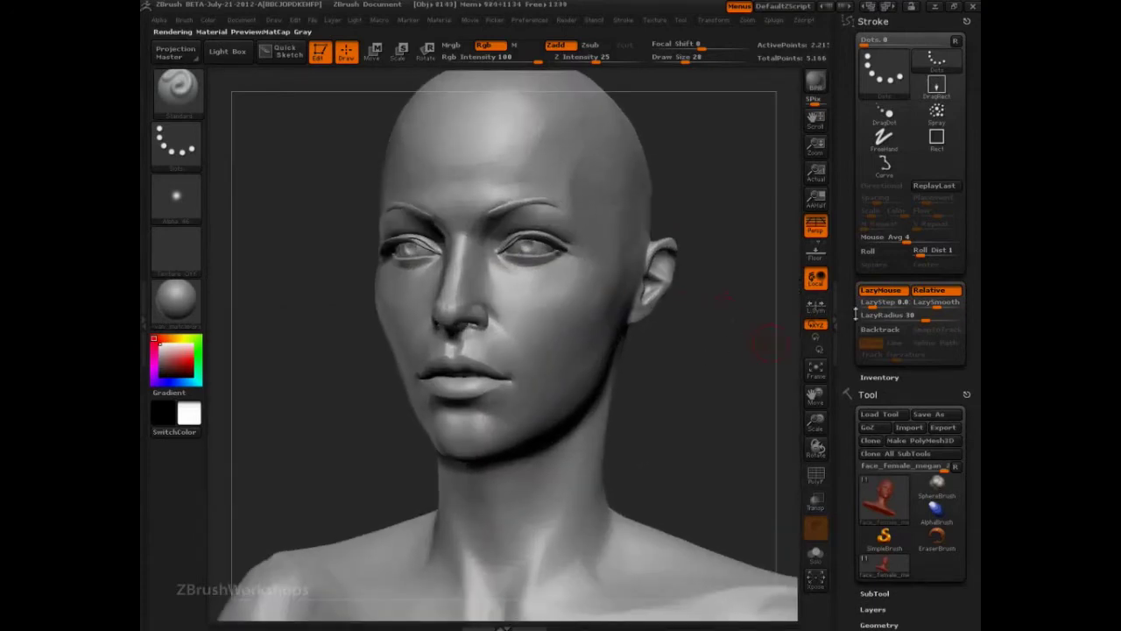
# Step: Turn off LazyMouse and choose a small soft-dot alpha for the Standard brush, framing the face's eye and cheek
pyautogui.click(880, 290)
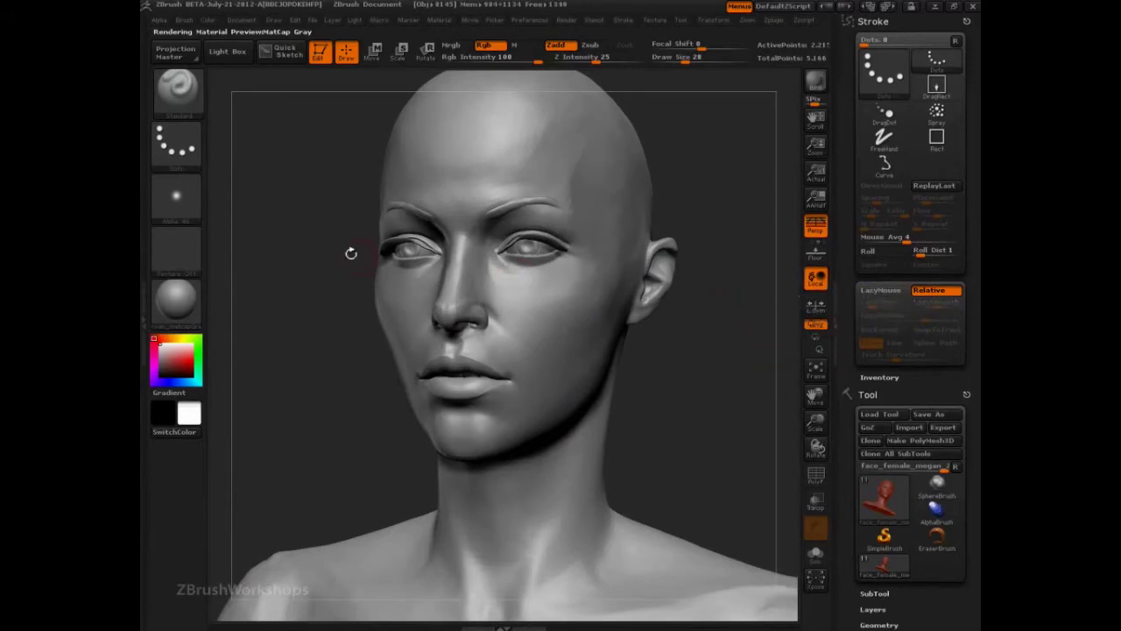
pyautogui.click(185, 202)
pyautogui.click(774, 397)
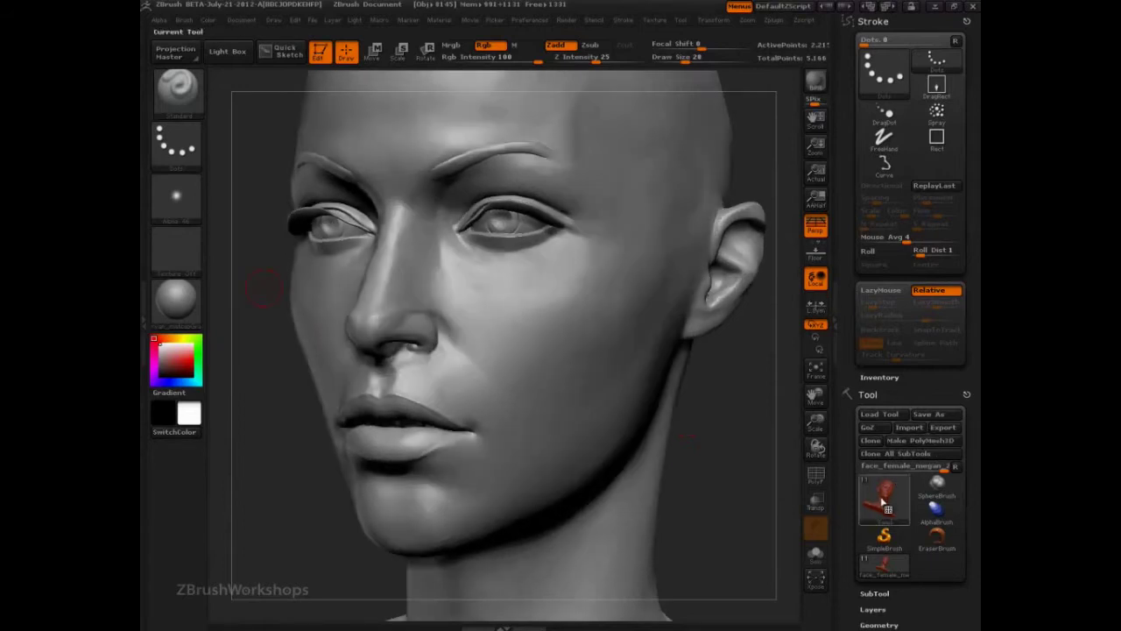
pyautogui.moveTo(886, 505)
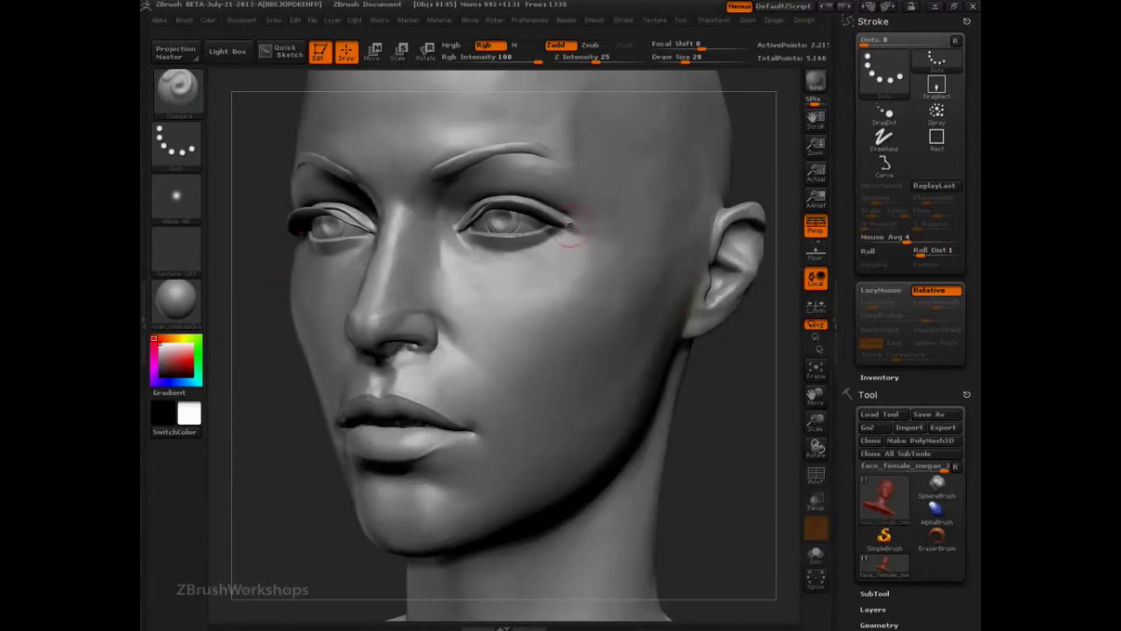
pyautogui.moveTo(278, 393)
pyautogui.mouseDown()
pyautogui.moveTo(263, 398)
pyautogui.moveTo(291, 412)
pyautogui.moveTo(284, 373)
pyautogui.mouseUp()
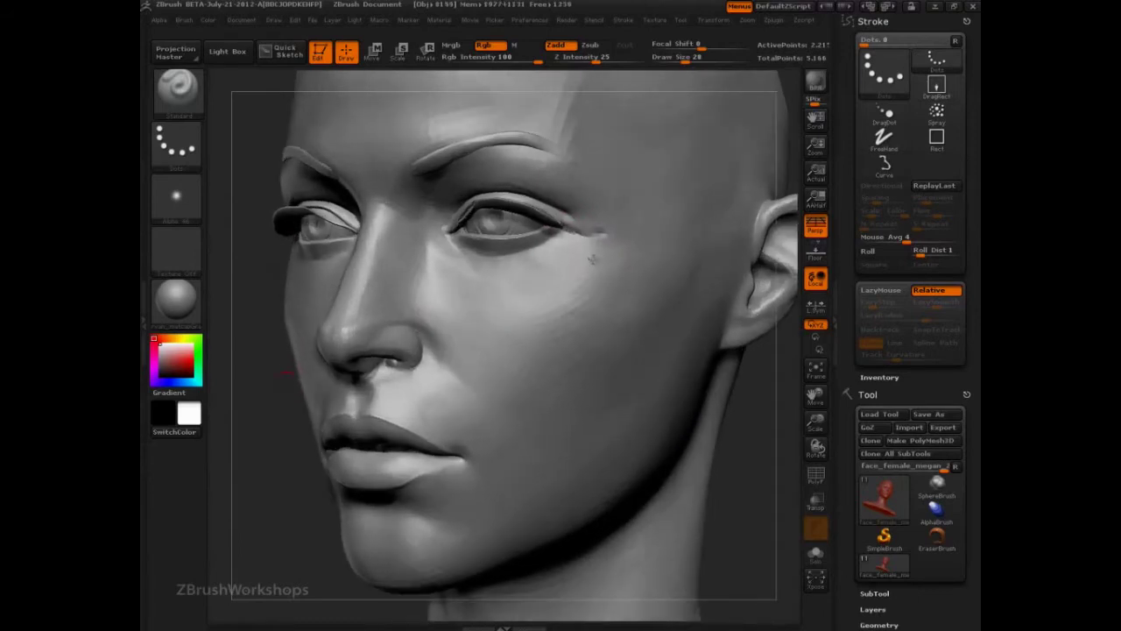
# Step: Try short wrinkle strokes at the eye's outer corner without LazyMouse, using draw size 21, and undo them
pyautogui.moveTo(575, 231); pyautogui.dragTo(622, 232)
pyautogui.hotkey('ctrl', 'z')
pyautogui.hotkey('ctrl', 'z')
pyautogui.press('s')
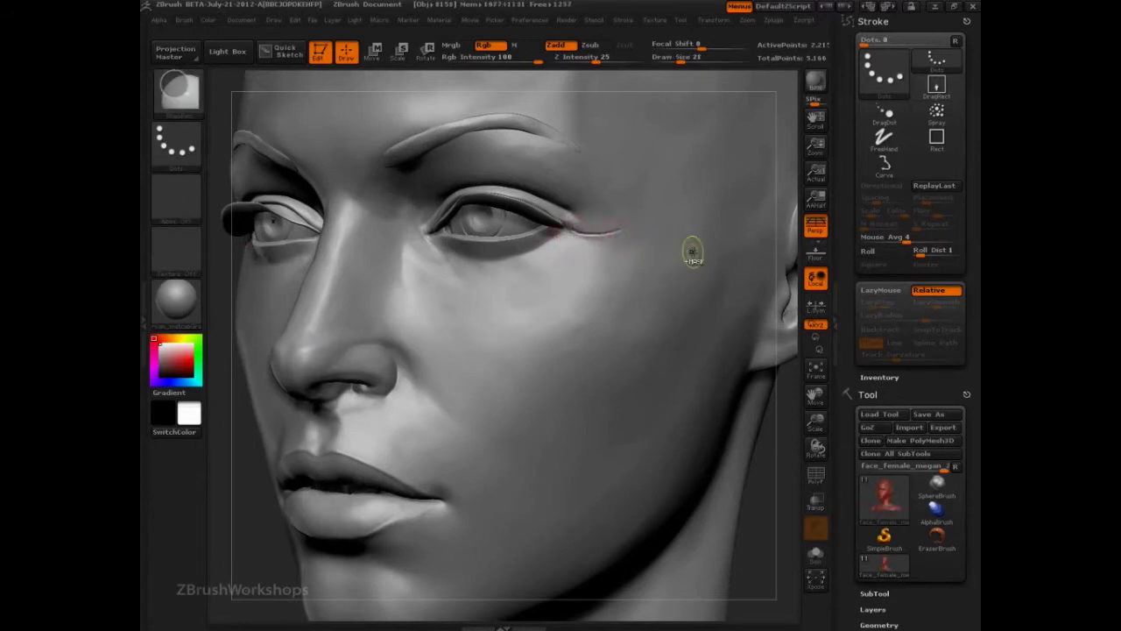
pyautogui.press('shift')
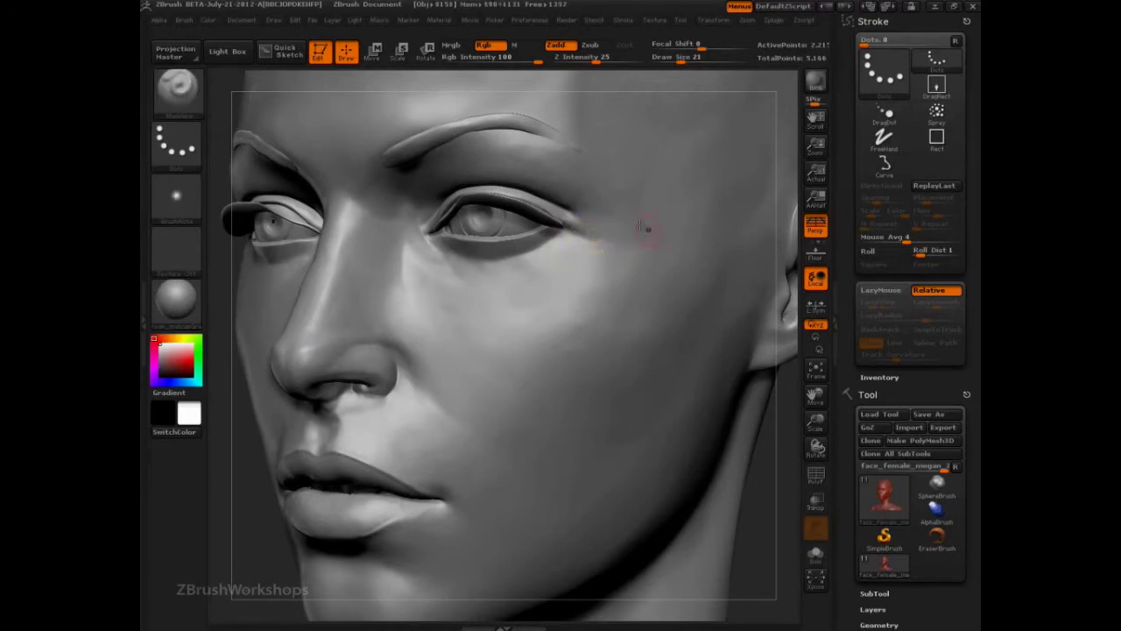
pyautogui.moveTo(571, 232)
pyautogui.mouseDown()
pyautogui.moveTo(640, 230)
pyautogui.moveTo(618, 262)
pyautogui.mouseUp()
pyautogui.hotkey('ctrl', 'z')
pyautogui.hotkey('ctrl', 'z')
# Step: Try two wrinkle strokes beside the eye and a long wavy stroke down the cheek without LazyMouse, undoing them all
pyautogui.moveTo(570, 212); pyautogui.dragTo(635, 220)
pyautogui.moveTo(572, 202); pyautogui.dragTo(622, 202)
pyautogui.moveTo(661, 247); pyautogui.dragTo(542, 365)
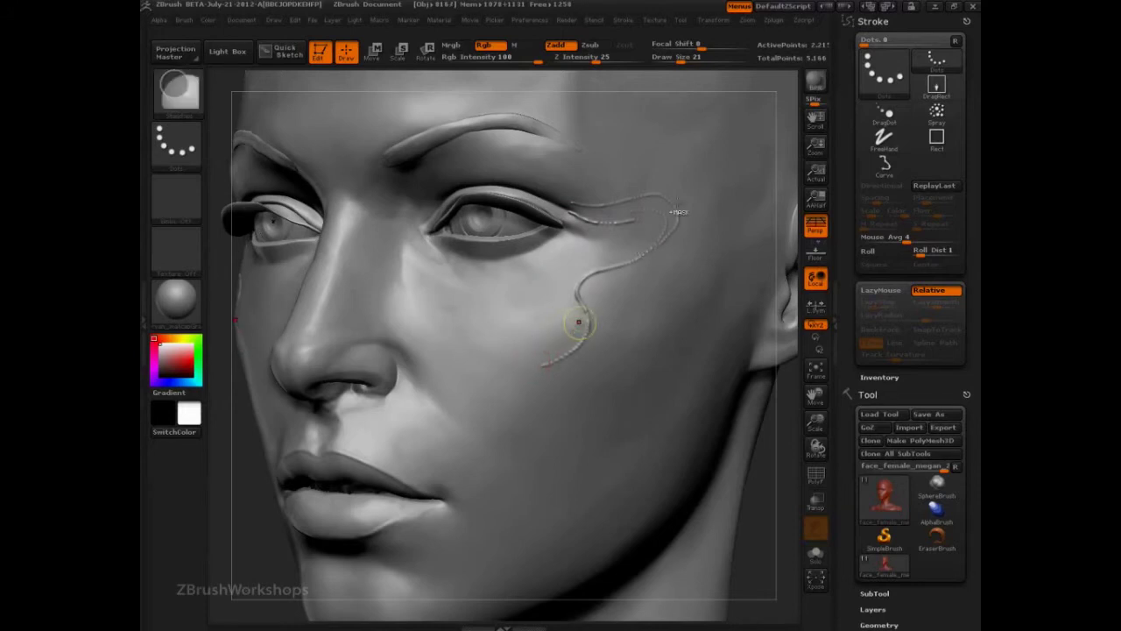
pyautogui.hotkey('ctrl', 'z')
pyautogui.hotkey('ctrl', 'z')
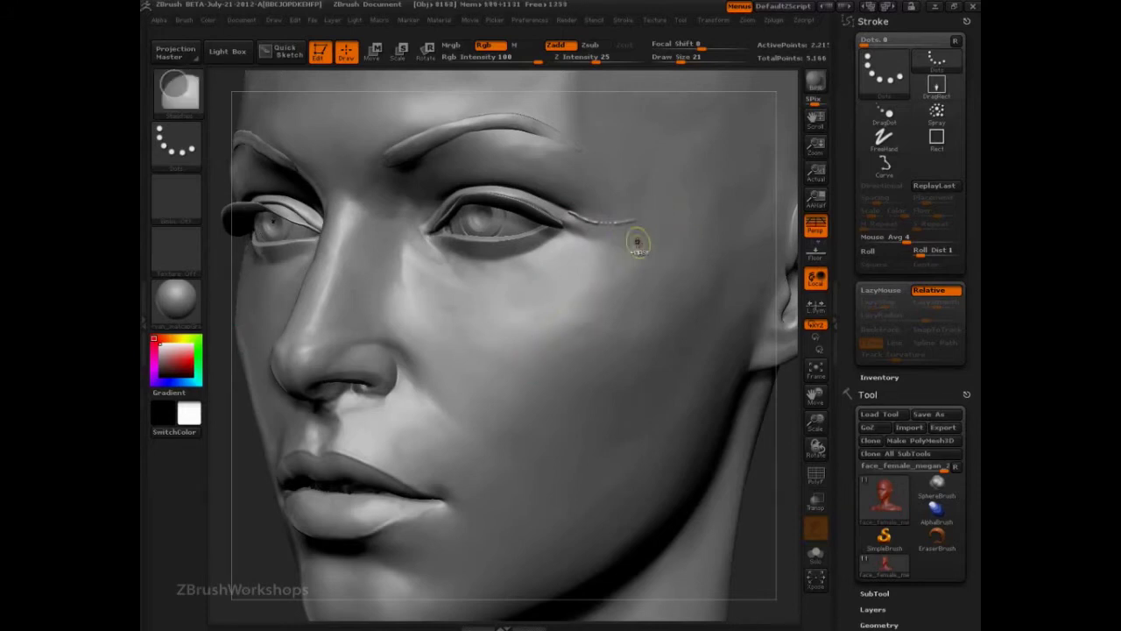
pyautogui.hotkey('ctrl', 'z')
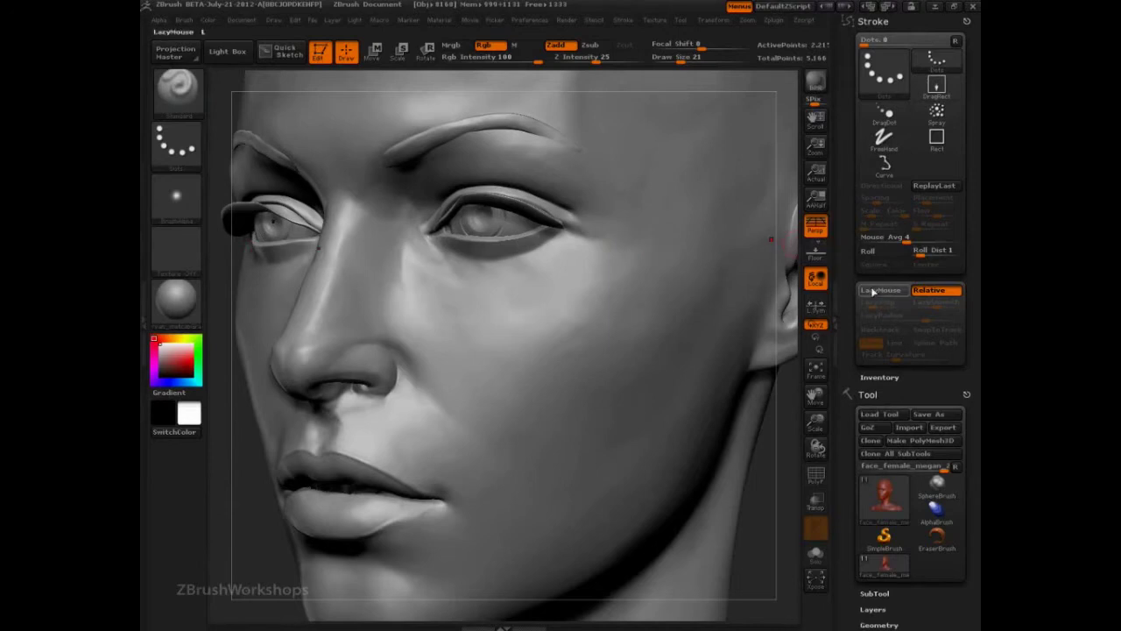
# Step: Enable LazyMouse with LazyRadius 1 and LazyStep 0.1, then test a wavy stroke down the cheek and undo it
pyautogui.click(878, 290)
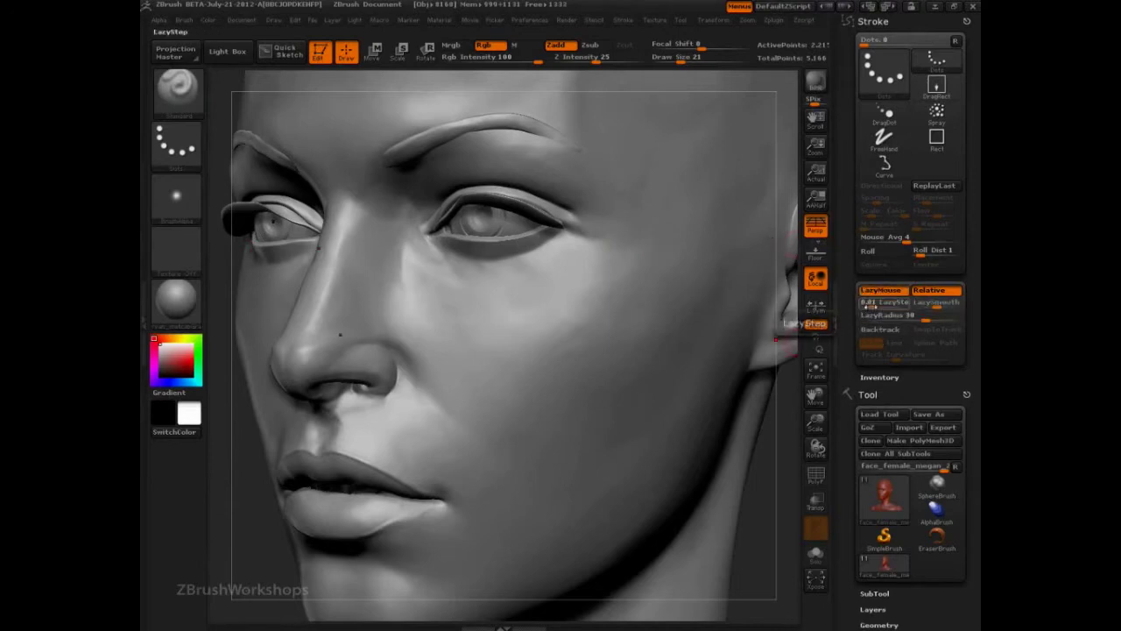
pyautogui.moveTo(926, 320); pyautogui.dragTo(886, 321)
pyautogui.click(865, 303)
pyautogui.moveTo(876, 304); pyautogui.dragTo(878, 304)
pyautogui.moveTo(564, 219)
pyautogui.mouseDown()
pyautogui.moveTo(583, 241)
pyautogui.moveTo(636, 260)
pyautogui.moveTo(558, 308)
pyautogui.moveTo(525, 369)
pyautogui.mouseUp()
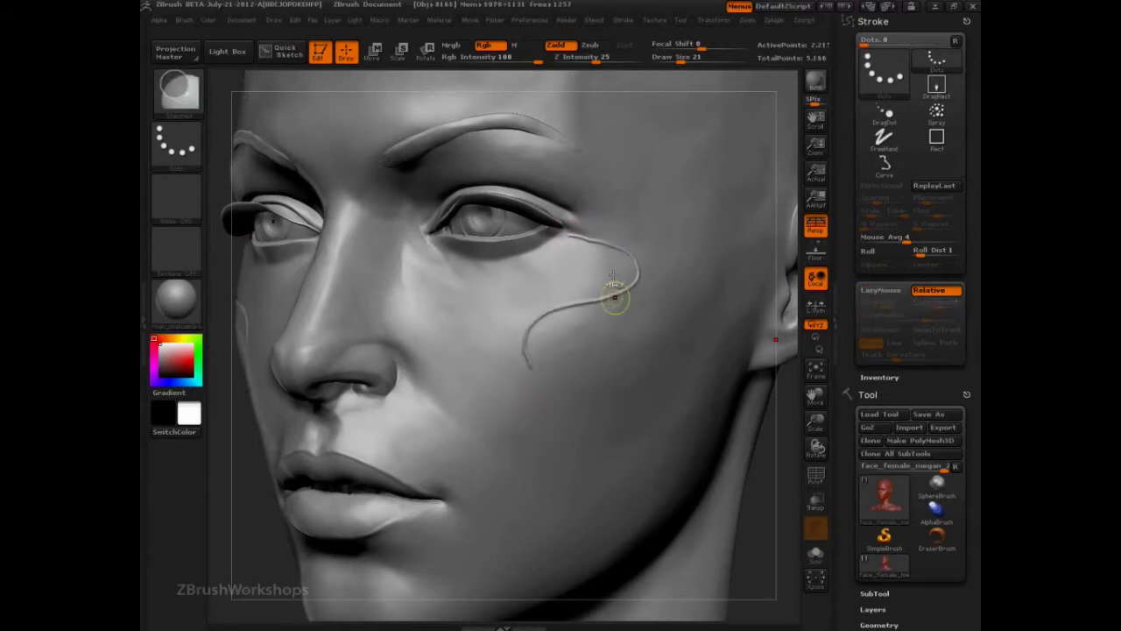
pyautogui.hotkey('ctrl', 'z')
# Step: Sculpt three wrinkle lines outward from the eye's outer corner and two curved vertical lines crossing them
pyautogui.moveTo(590, 234); pyautogui.dragTo(638, 240)
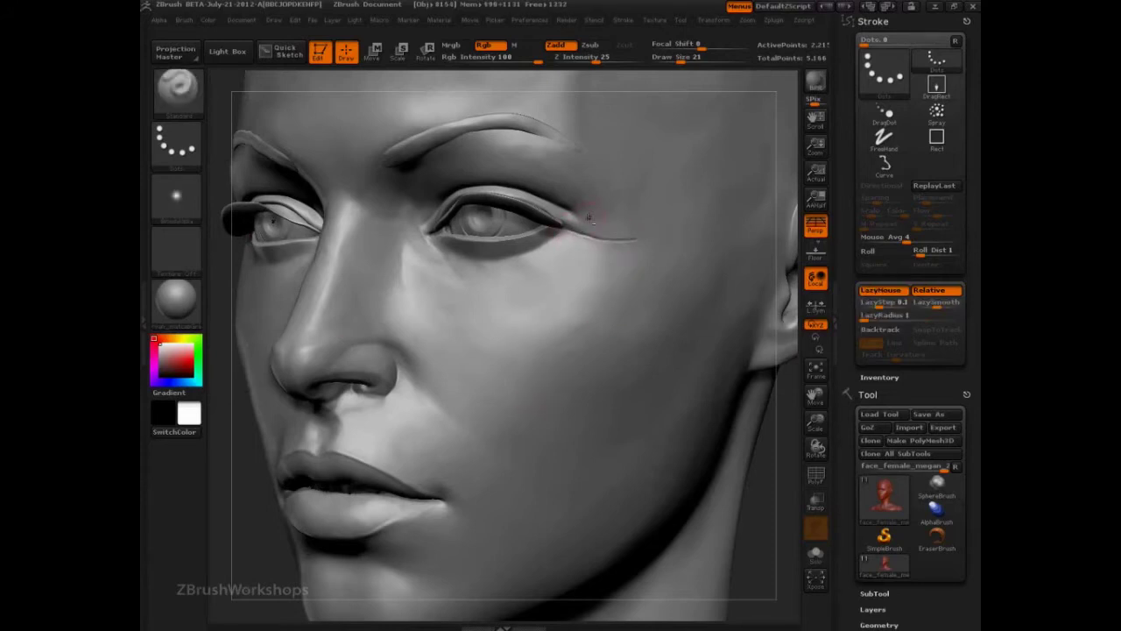
pyautogui.moveTo(585, 213); pyautogui.dragTo(634, 224)
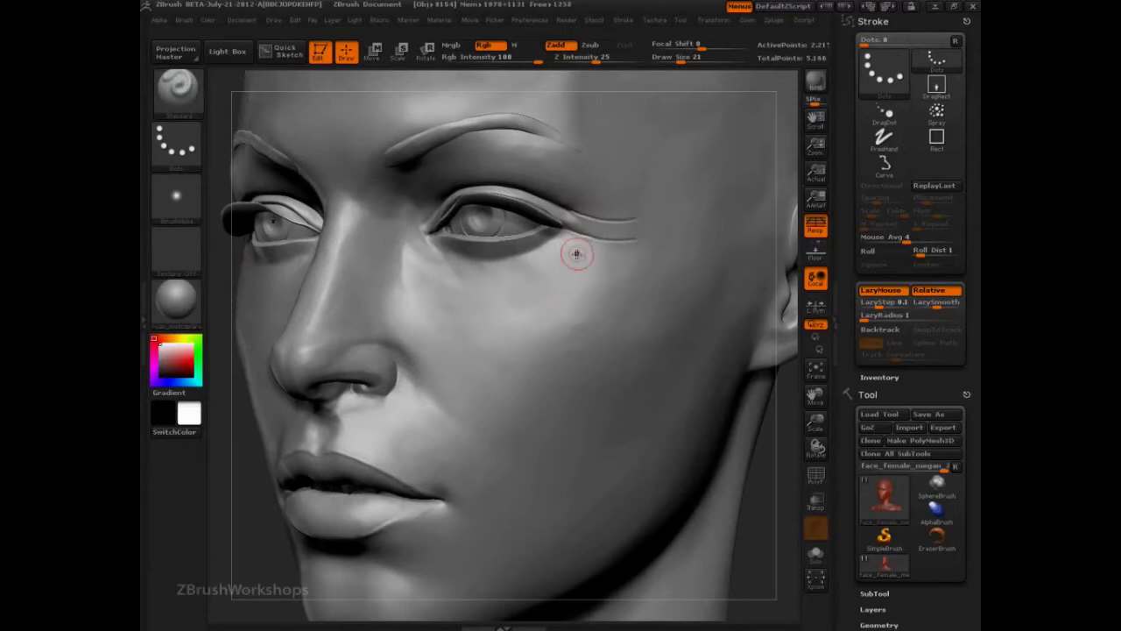
pyautogui.moveTo(562, 246); pyautogui.dragTo(623, 281)
pyautogui.moveTo(607, 185); pyautogui.dragTo(603, 289)
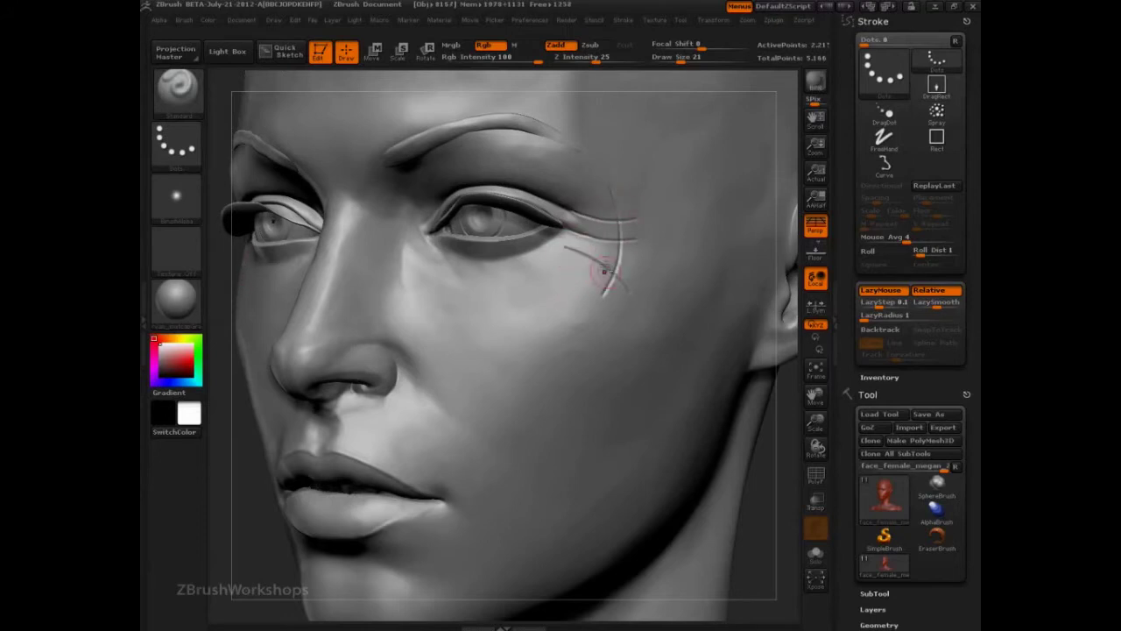
pyautogui.moveTo(592, 186); pyautogui.dragTo(578, 291)
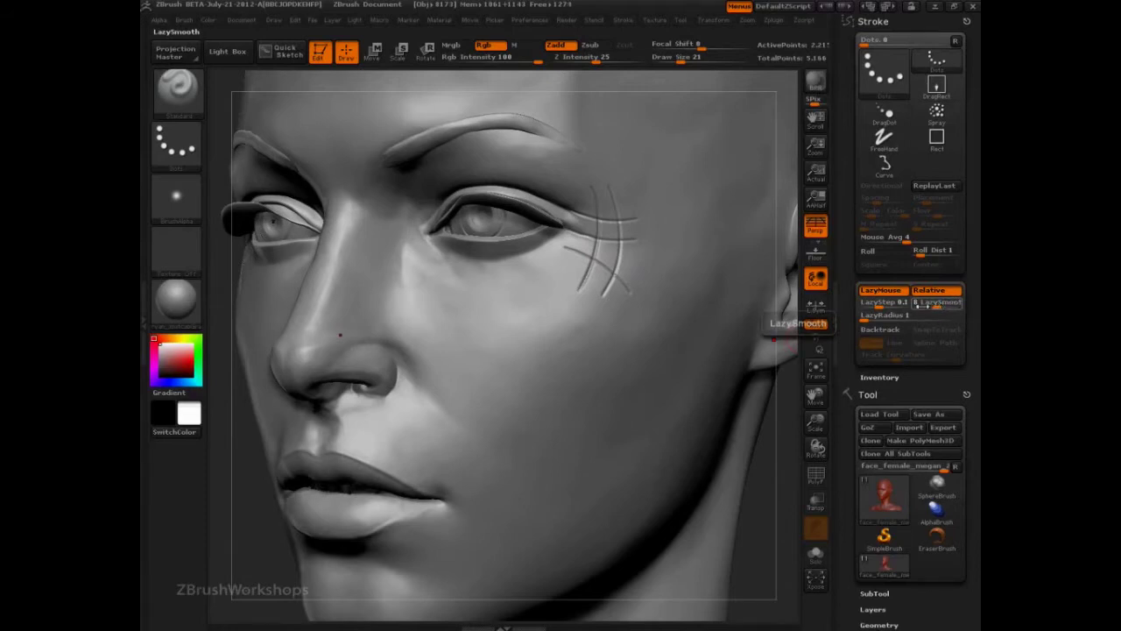
# Step: Sculpt a wavy stroke across the cheek with LazySmooth at 0 and a parallel one below it with LazySmooth at maximum
pyautogui.moveTo(758, 506); pyautogui.dragTo(751, 472)
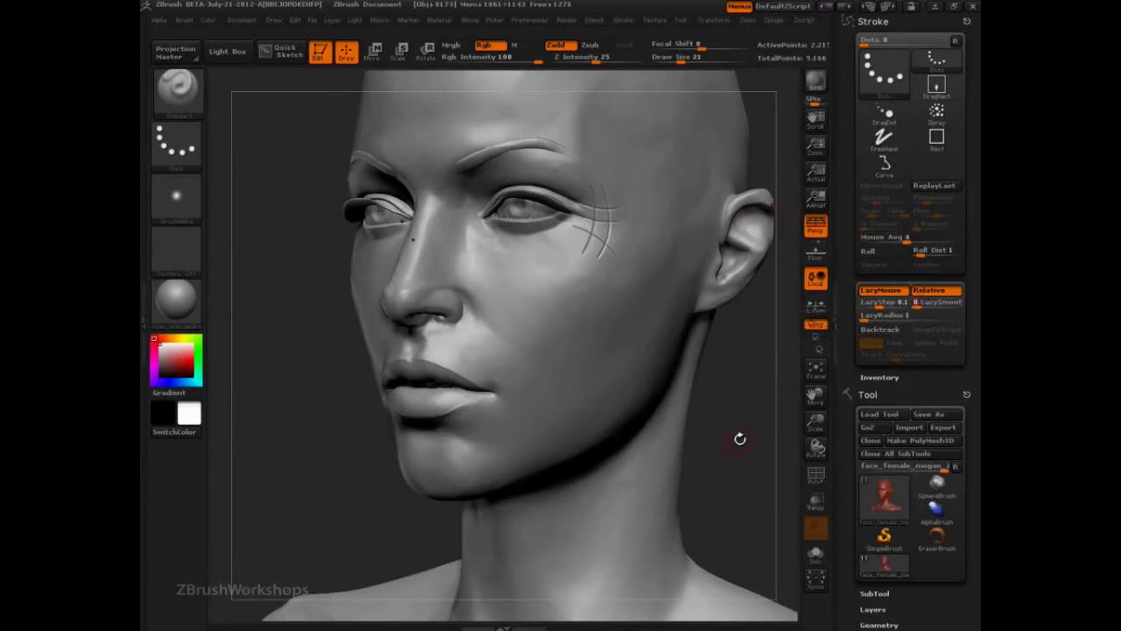
pyautogui.keyDown('alt'); pyautogui.moveTo(740, 439); pyautogui.dragTo(765, 451); pyautogui.keyUp('alt')
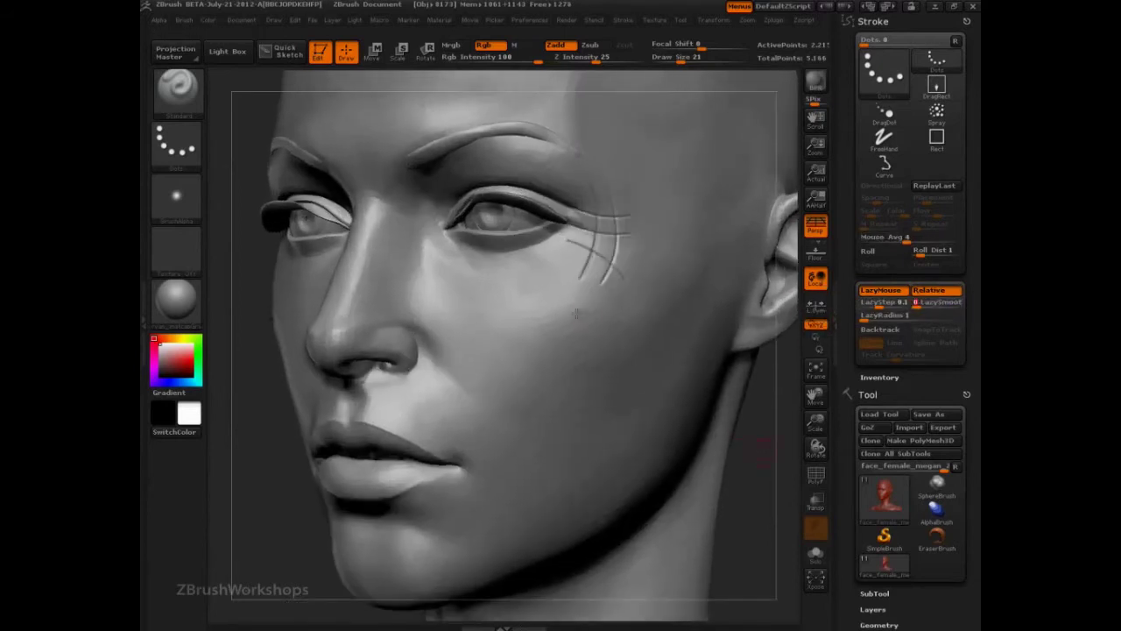
pyautogui.moveTo(646, 283)
pyautogui.mouseDown()
pyautogui.moveTo(606, 320)
pyautogui.moveTo(496, 360)
pyautogui.moveTo(473, 400)
pyautogui.mouseUp()
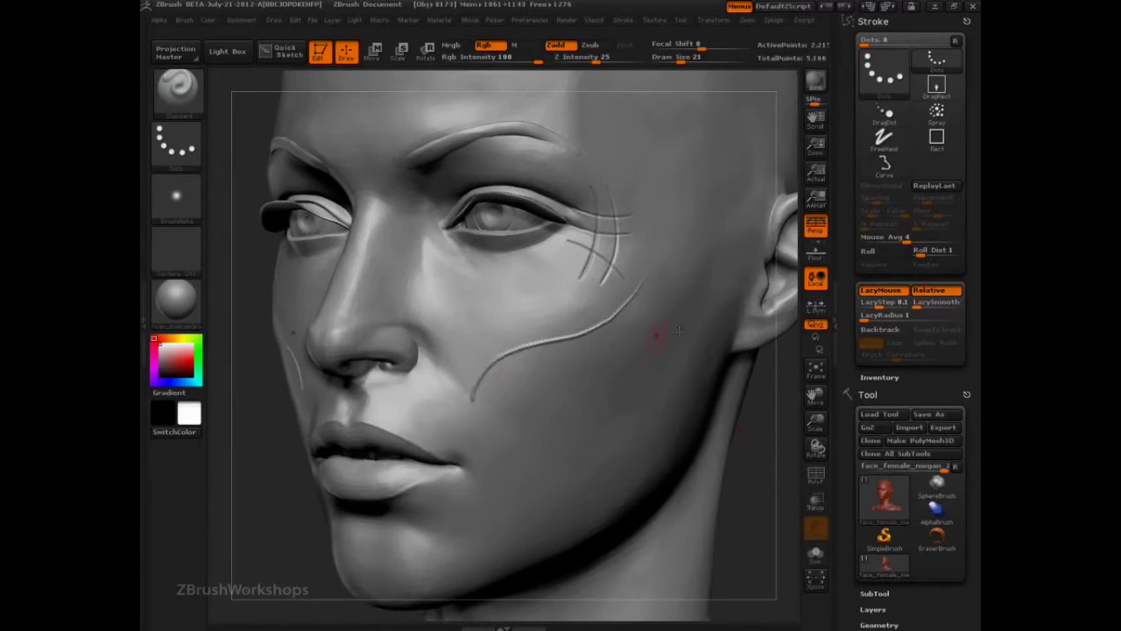
pyautogui.moveTo(918, 305); pyautogui.dragTo(970, 304)
pyautogui.moveTo(664, 279)
pyautogui.mouseDown()
pyautogui.moveTo(617, 346)
pyautogui.moveTo(482, 403)
pyautogui.moveTo(468, 427)
pyautogui.mouseUp()
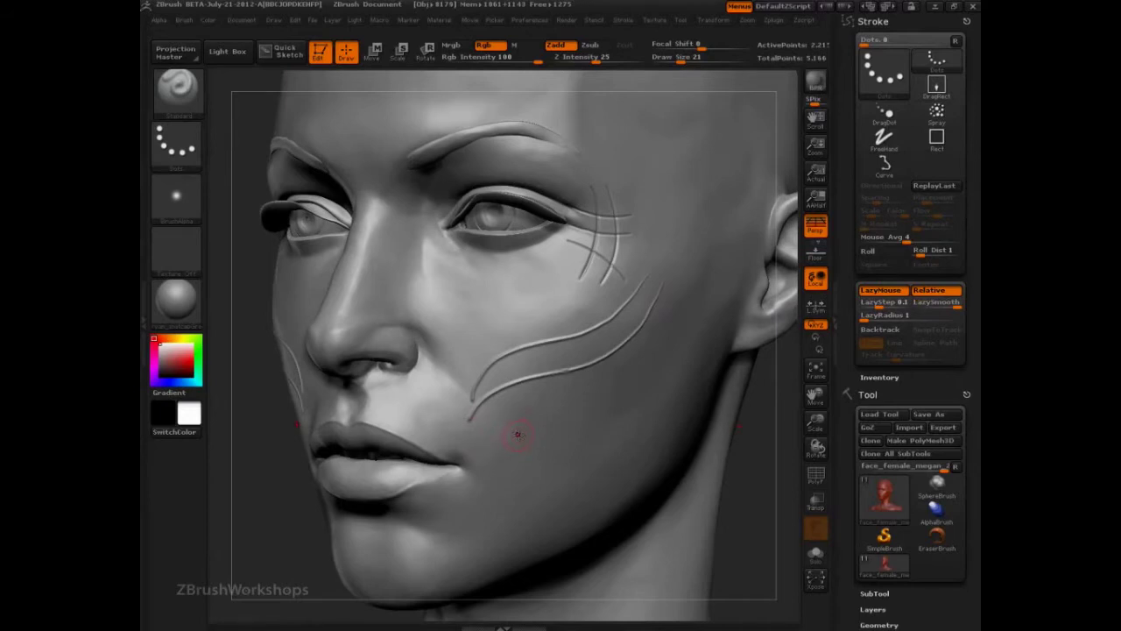
# Step: Restore LazySmooth to 8 and undo all the test strokes on the cheek and beside the eye
pyautogui.click(951, 307)
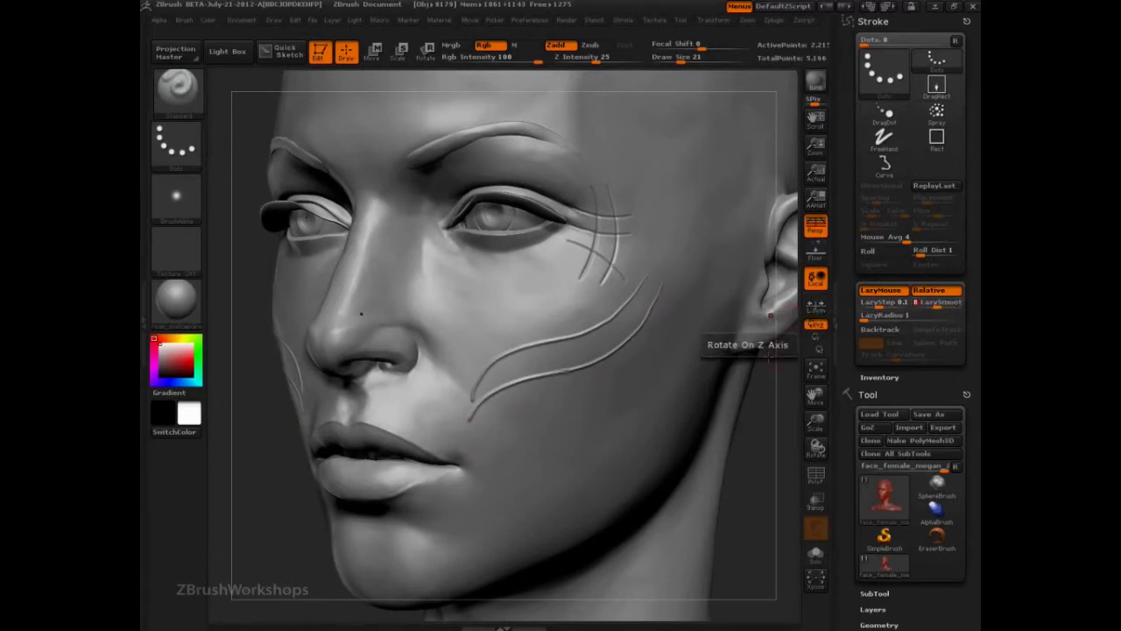
pyautogui.press('ctrl')
pyautogui.hotkey('ctrl', 'z')
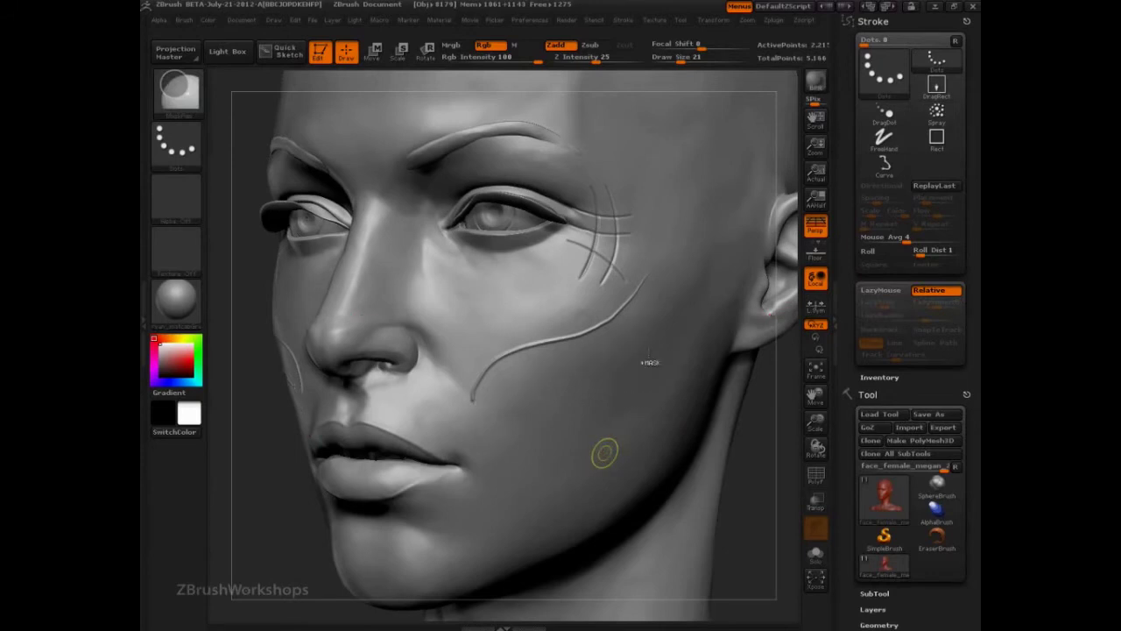
pyautogui.hotkey('ctrl', 'z')
pyautogui.hotkey('ctrl', 'z')
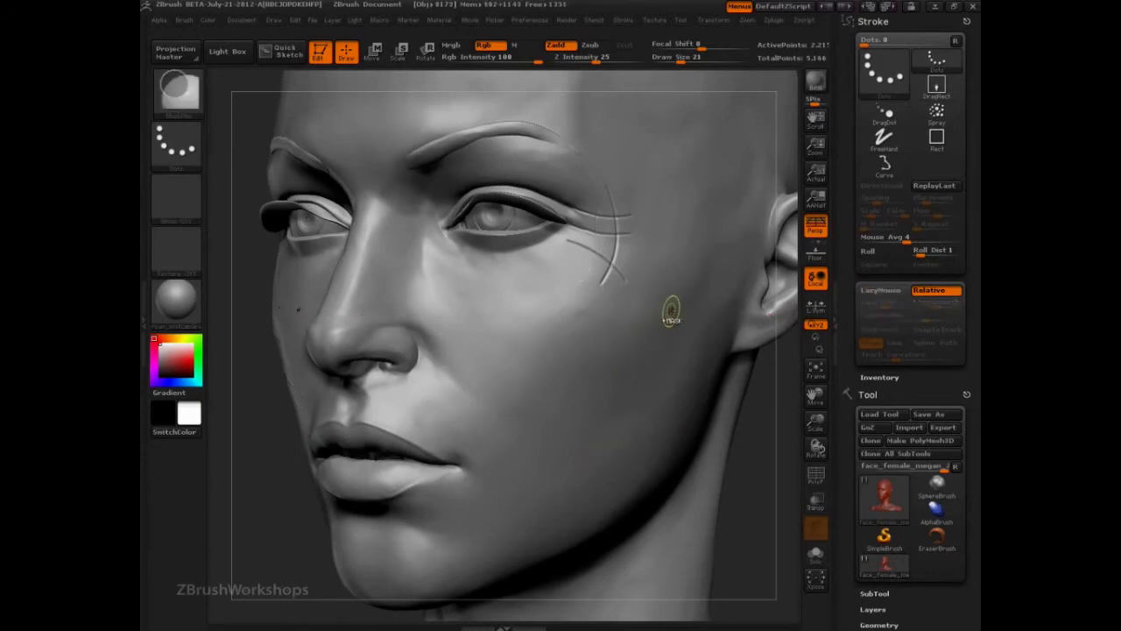
pyautogui.hotkey('ctrl', 'z')
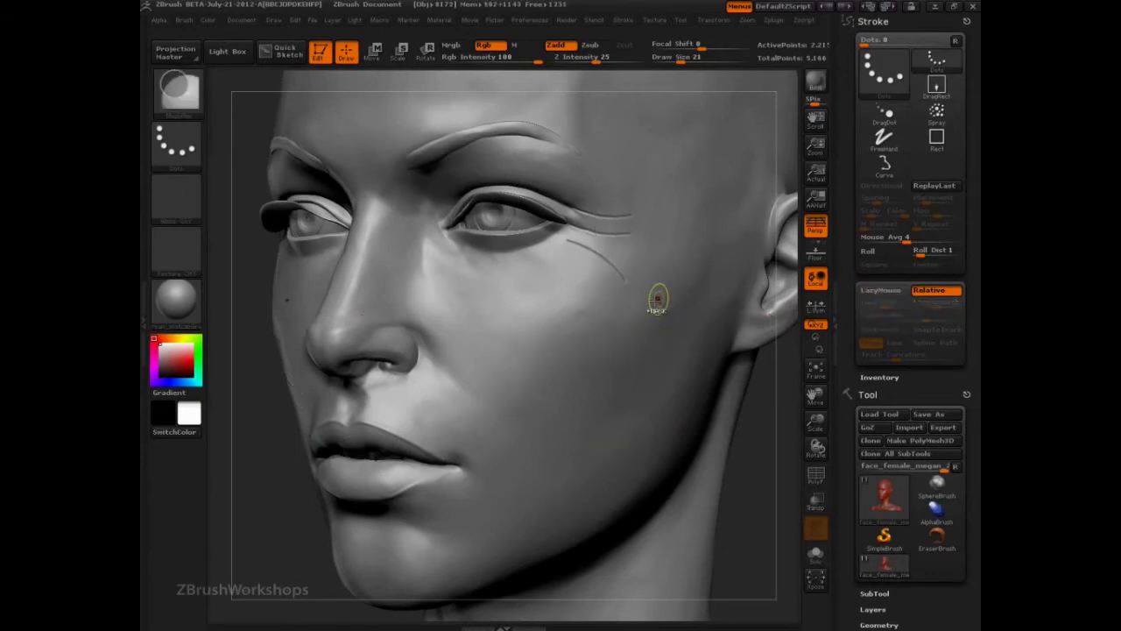
pyautogui.hotkey('ctrl', 'z')
pyautogui.hotkey('ctrl', 'z')
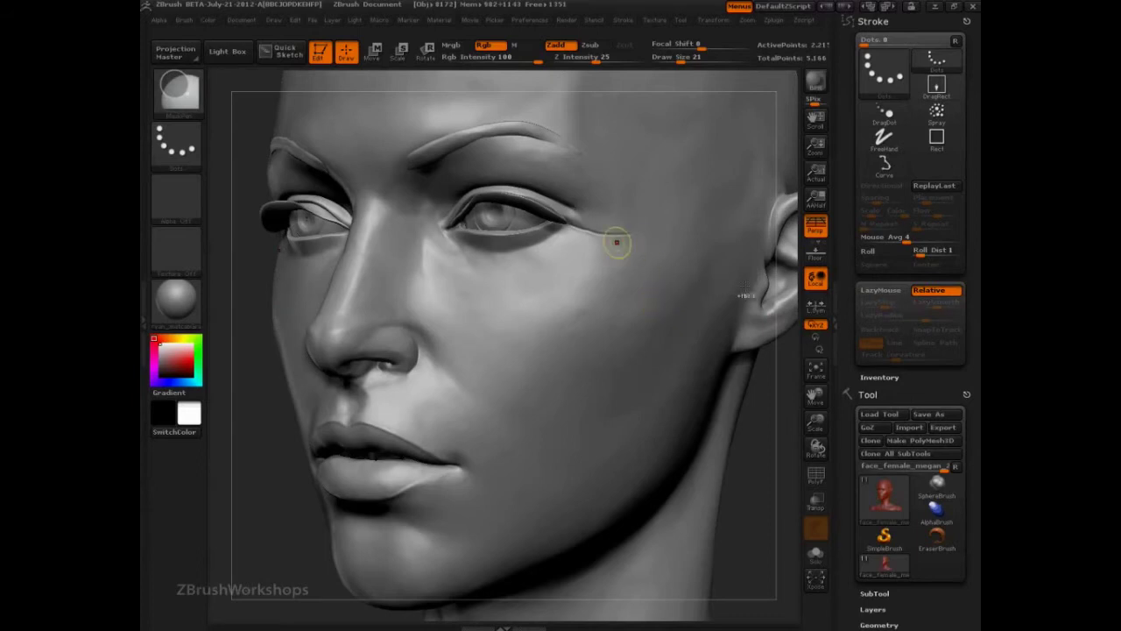
# Step: Turn off Relative for LazyMouse and raise the draw size to 186, testing a broad stroke across the cheek and undoing it
pyautogui.click(880, 290)
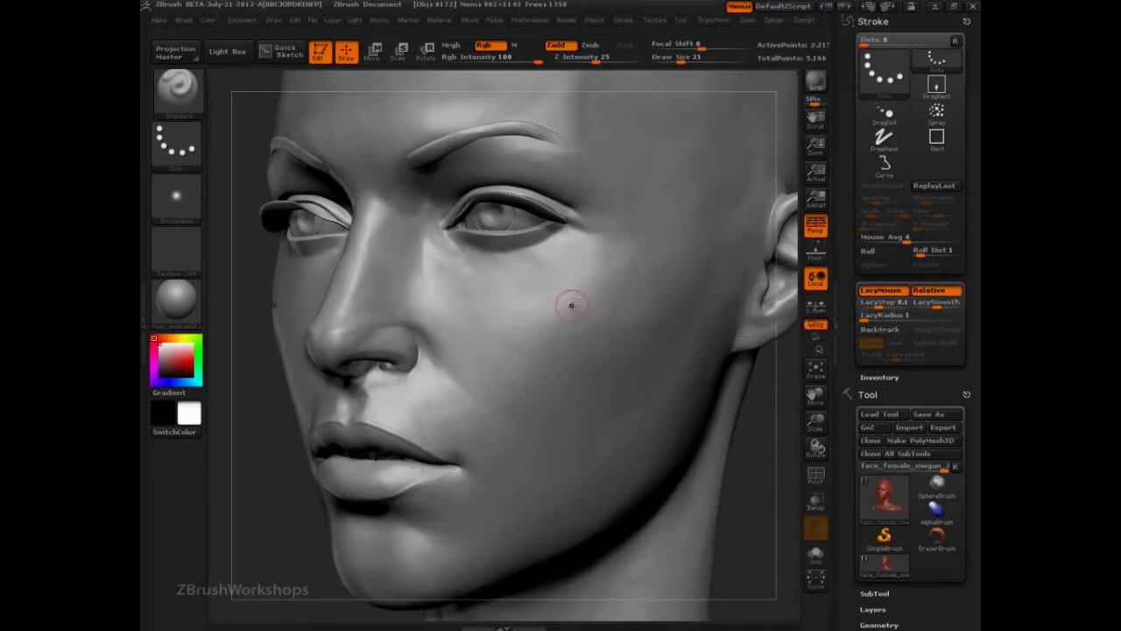
pyautogui.click(929, 290)
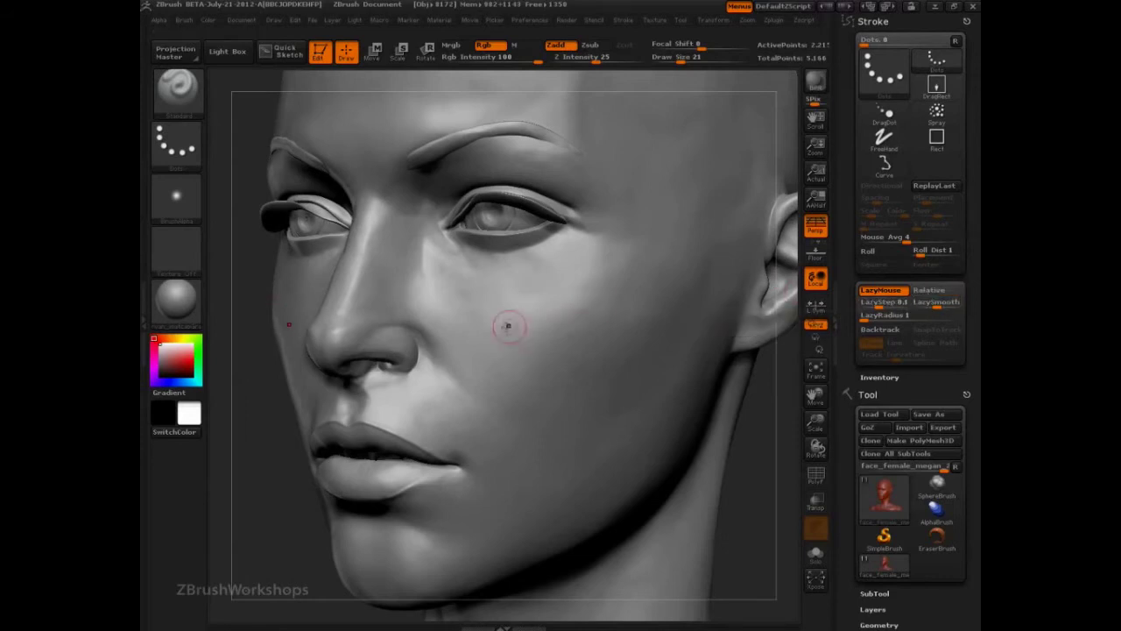
pyautogui.press('s')
pyautogui.moveTo(544, 307); pyautogui.dragTo(557, 306)
pyautogui.press('s')
pyautogui.moveTo(622, 284); pyautogui.dragTo(650, 283)
pyautogui.moveTo(695, 236)
pyautogui.mouseDown()
pyautogui.moveTo(663, 276)
pyautogui.moveTo(557, 339)
pyautogui.moveTo(457, 375)
pyautogui.mouseUp()
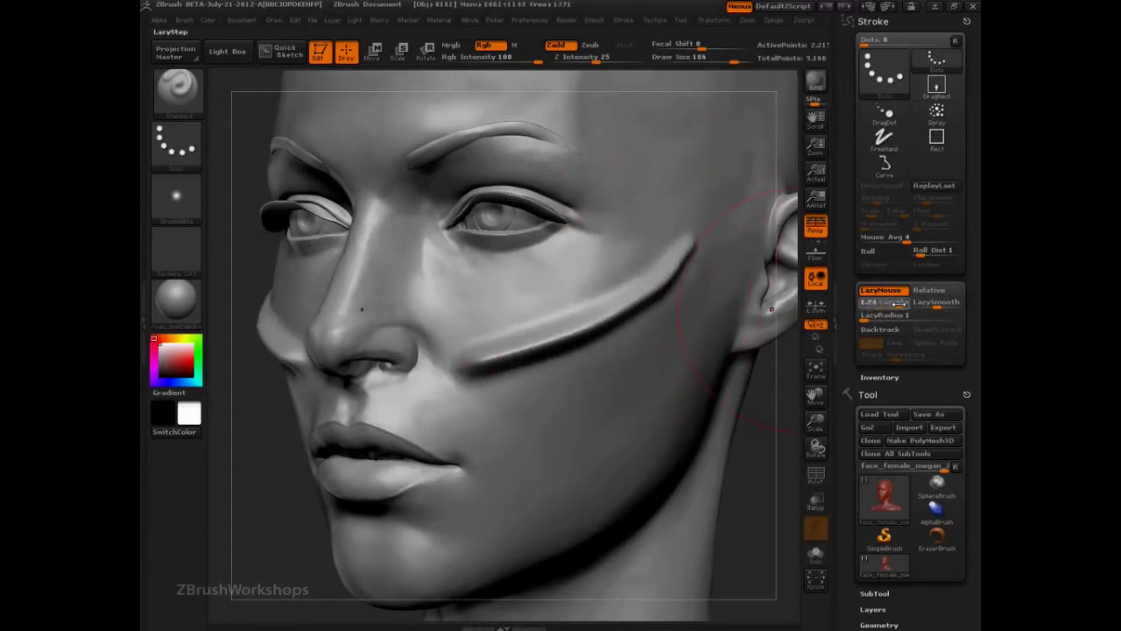
pyautogui.press('ctrl')
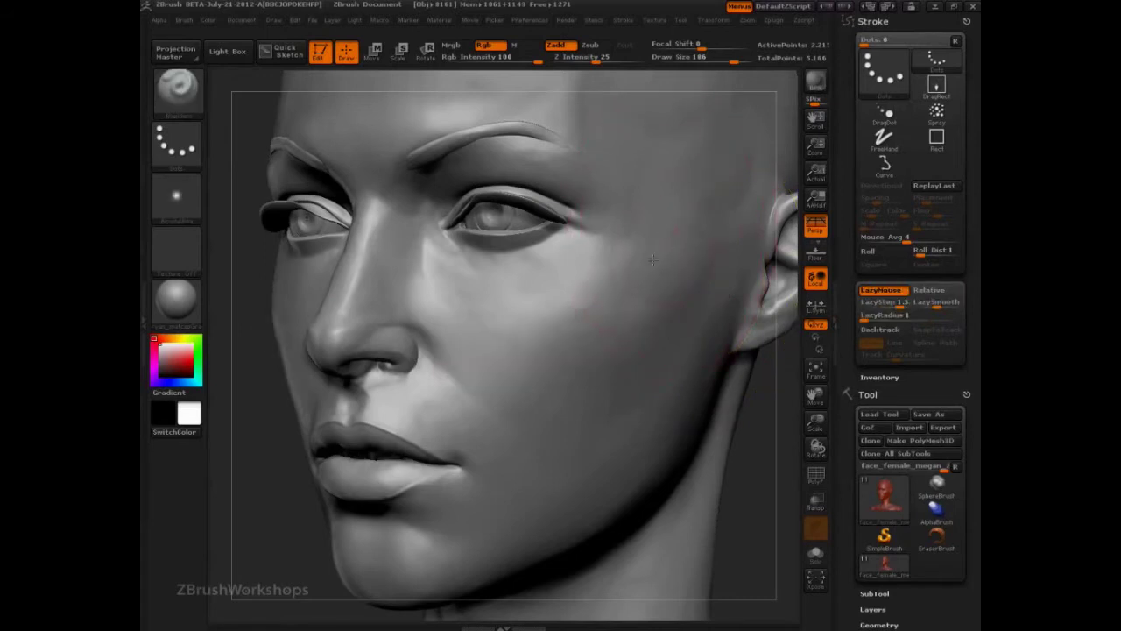
# Step: Sculpt a row of spaced bumps across the cheek with LazyStep about 1.3, then a second row below at a smaller draw size
pyautogui.moveTo(606, 298); pyautogui.dragTo(457, 347)
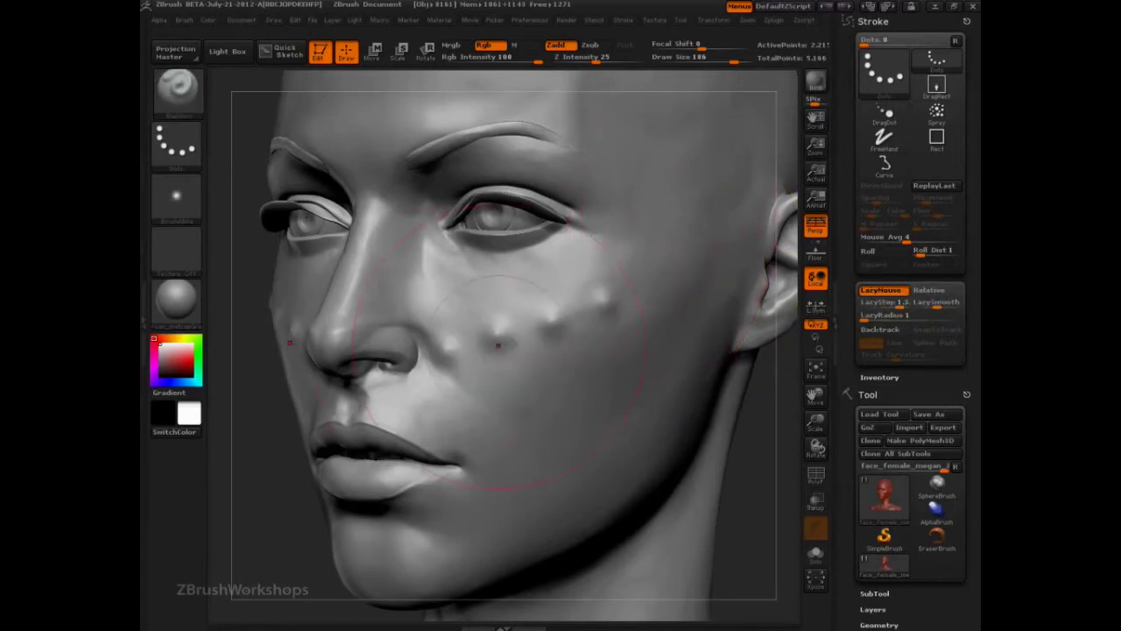
pyautogui.press('s')
pyautogui.moveTo(613, 338); pyautogui.dragTo(408, 401)
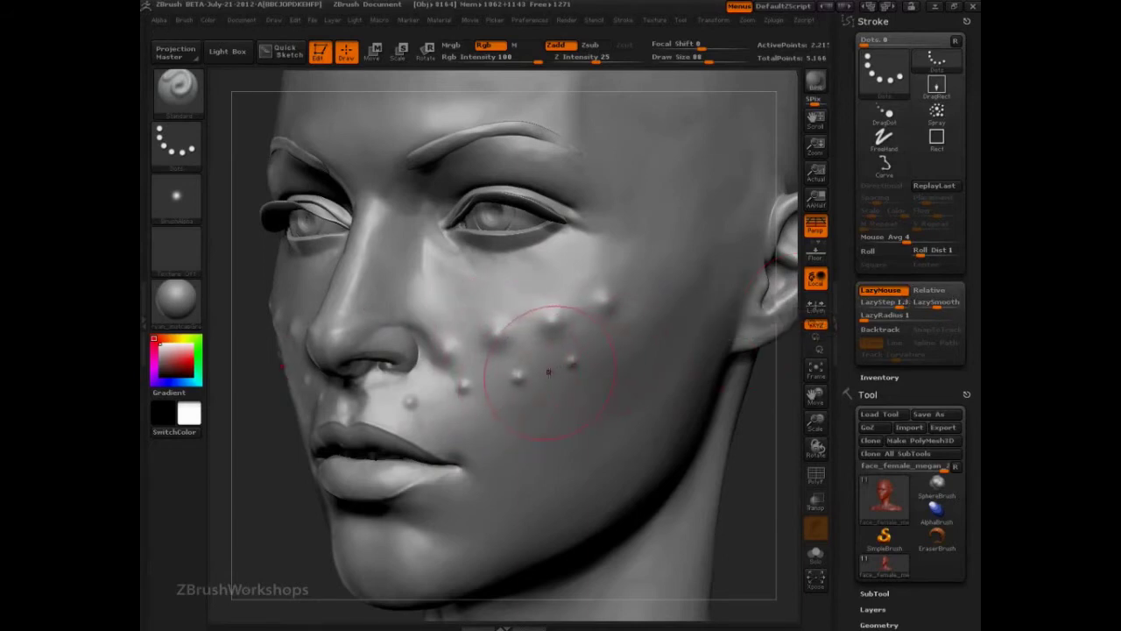
# Step: Turn on Relative for LazyMouse, testing bumps across the lower cheek at draw size 88 and sculpting a row at draw size 45
pyautogui.click(916, 292)
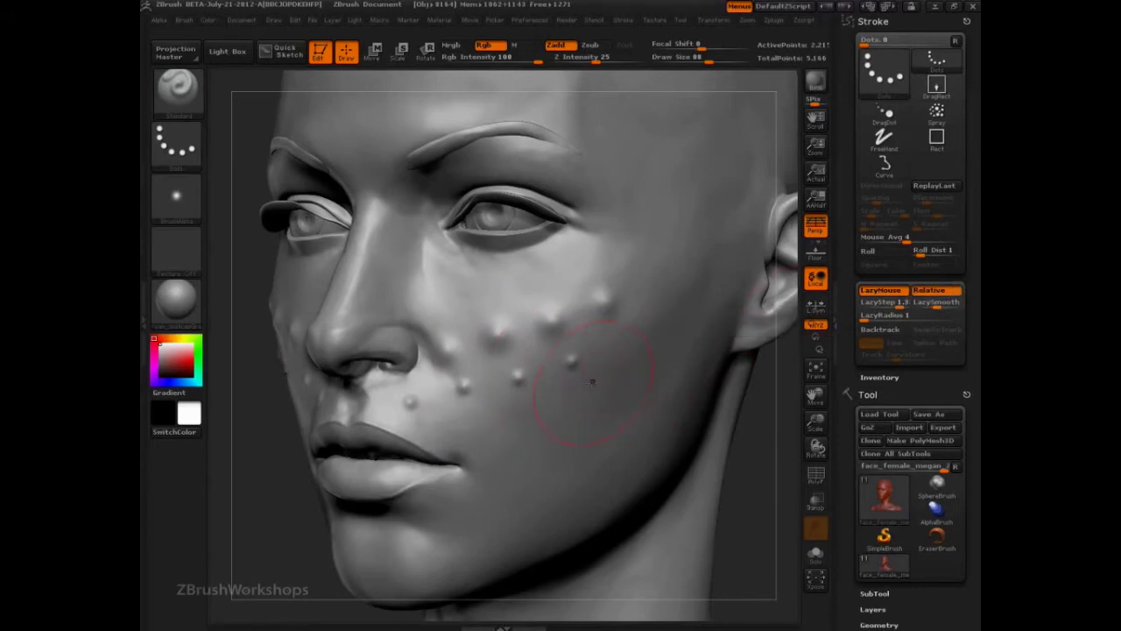
pyautogui.moveTo(444, 421); pyautogui.dragTo(401, 425)
pyautogui.click(532, 417)
pyautogui.moveTo(457, 432); pyautogui.dragTo(399, 436)
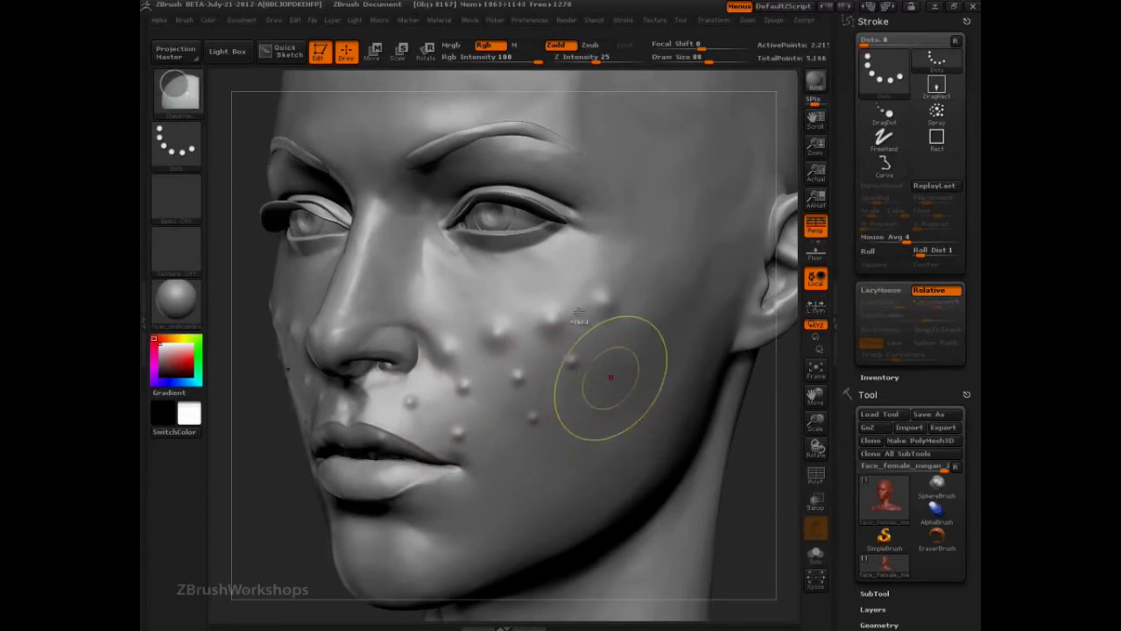
pyautogui.press('s')
pyautogui.moveTo(606, 364); pyautogui.dragTo(590, 365)
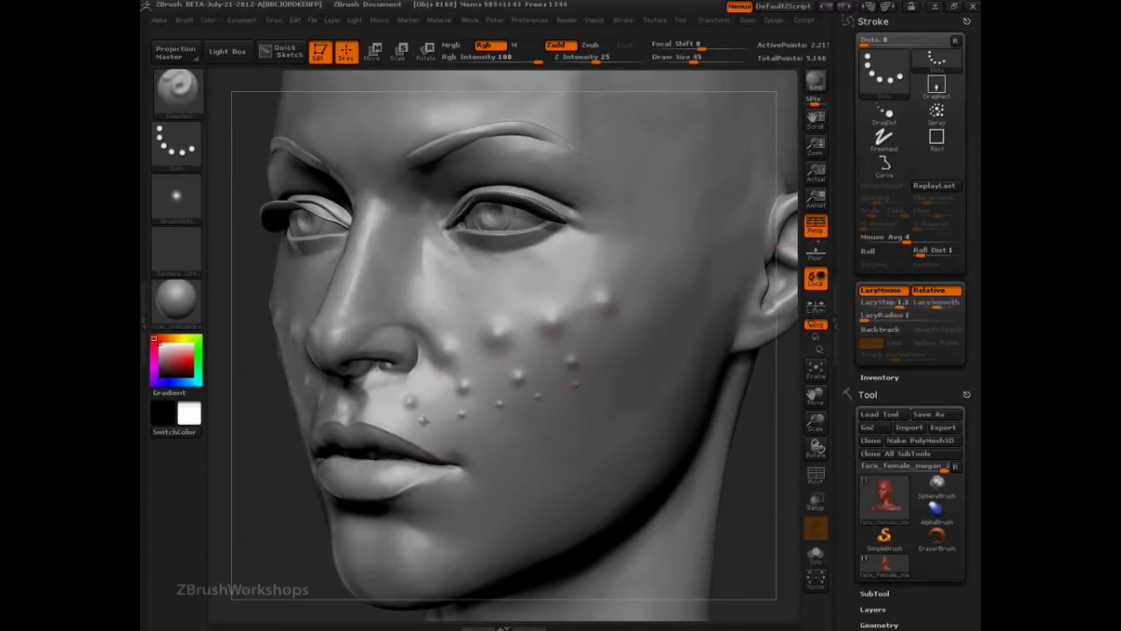
# Step: Sculpt further rows of finer bumps below on the cheek, using smaller draw sizes including 30
pyautogui.press('s')
pyautogui.moveTo(549, 387); pyautogui.dragTo(533, 390)
pyautogui.press('s')
pyautogui.moveTo(571, 417); pyautogui.dragTo(578, 421)
# Step: Undo the lowest rows of fine bumps on the cheek and set the draw size to 72
pyautogui.click(928, 290)
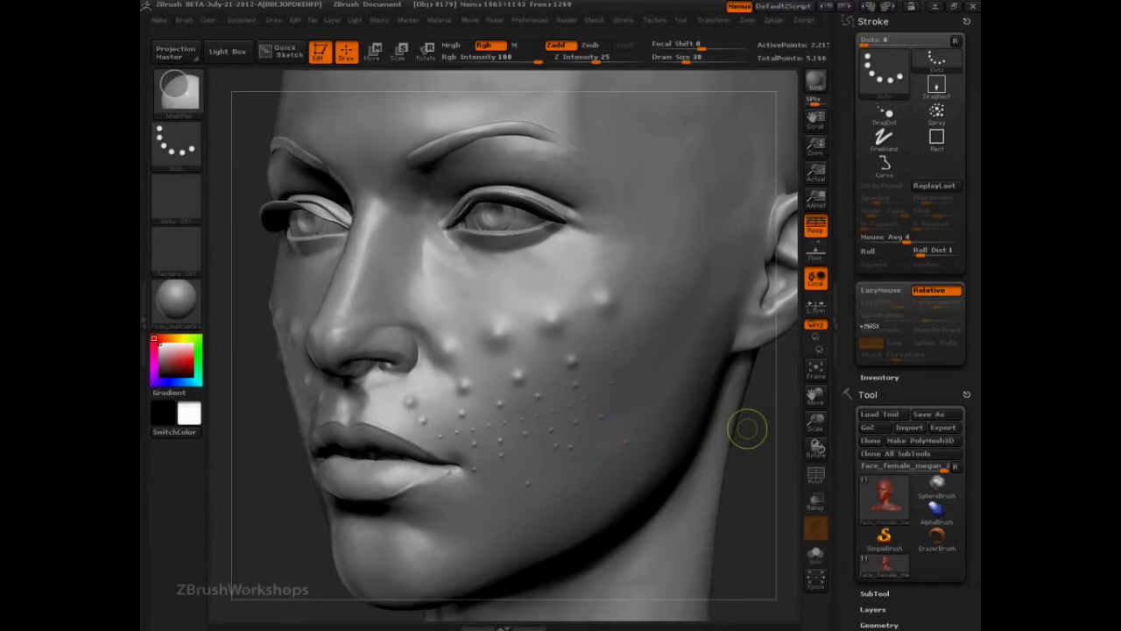
pyautogui.click(880, 289)
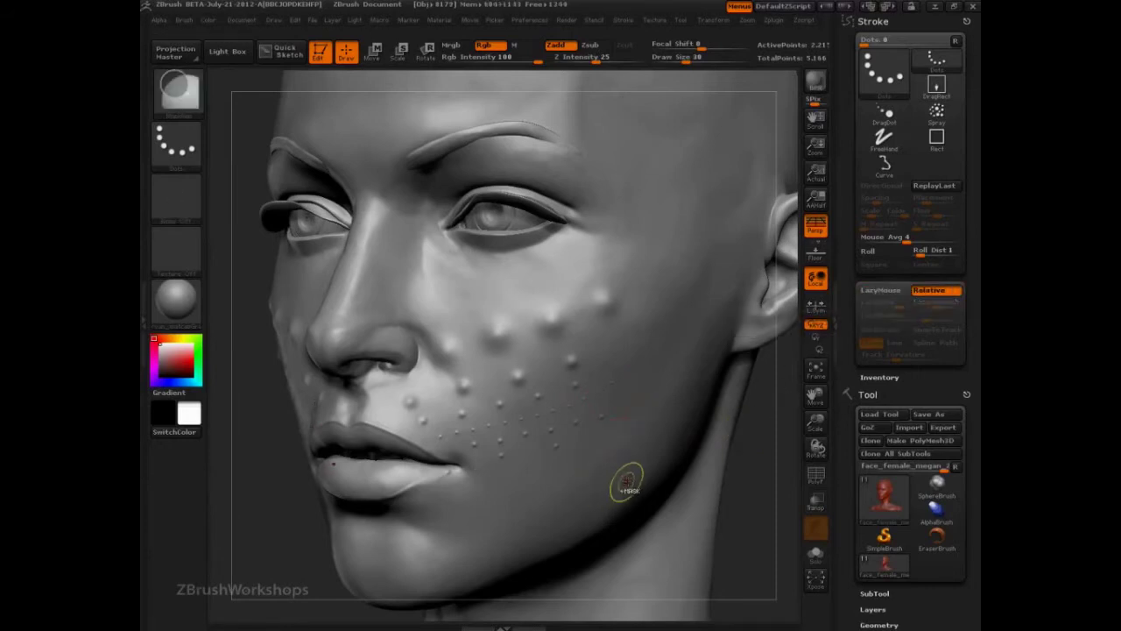
pyautogui.press('ctrl')
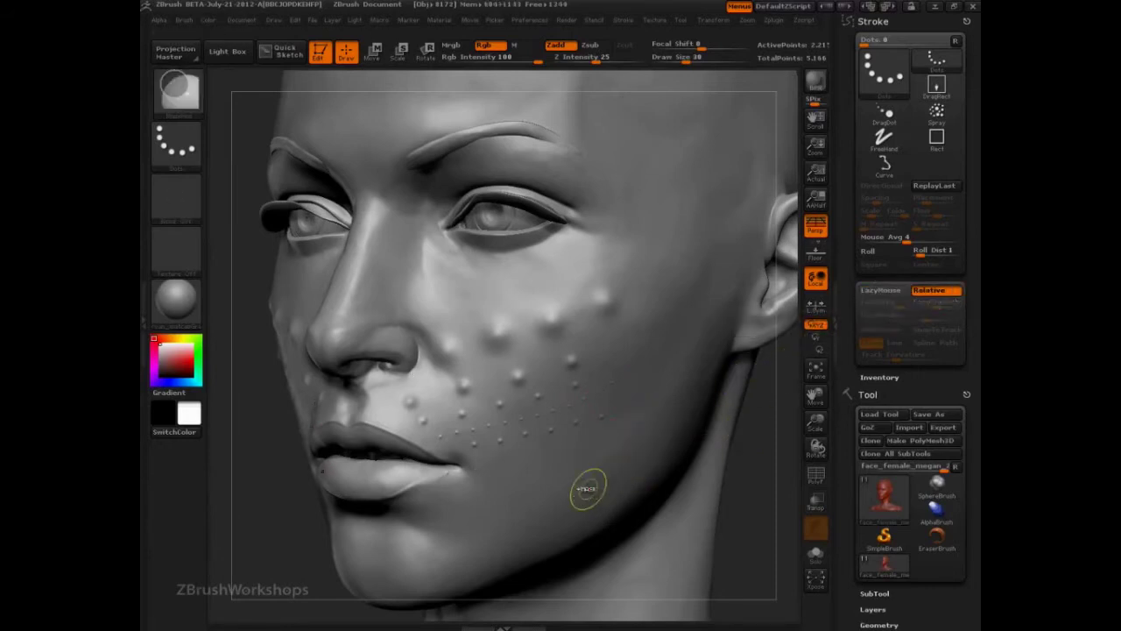
pyautogui.hotkey('ctrl', 'z')
pyautogui.press('s')
pyautogui.moveTo(629, 348); pyautogui.dragTo(645, 347)
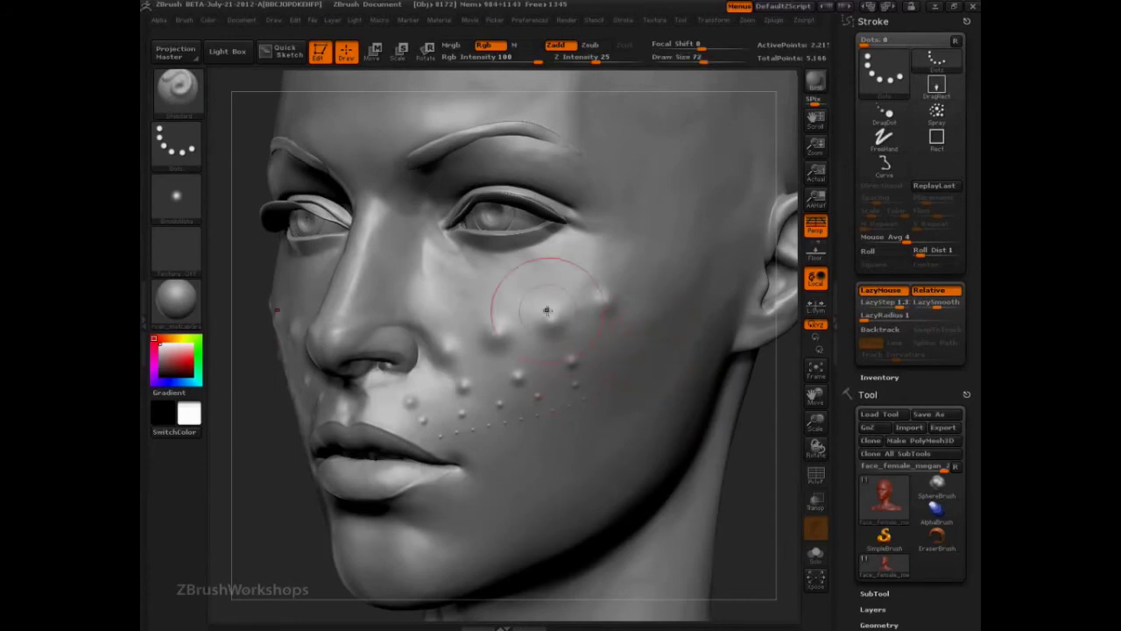
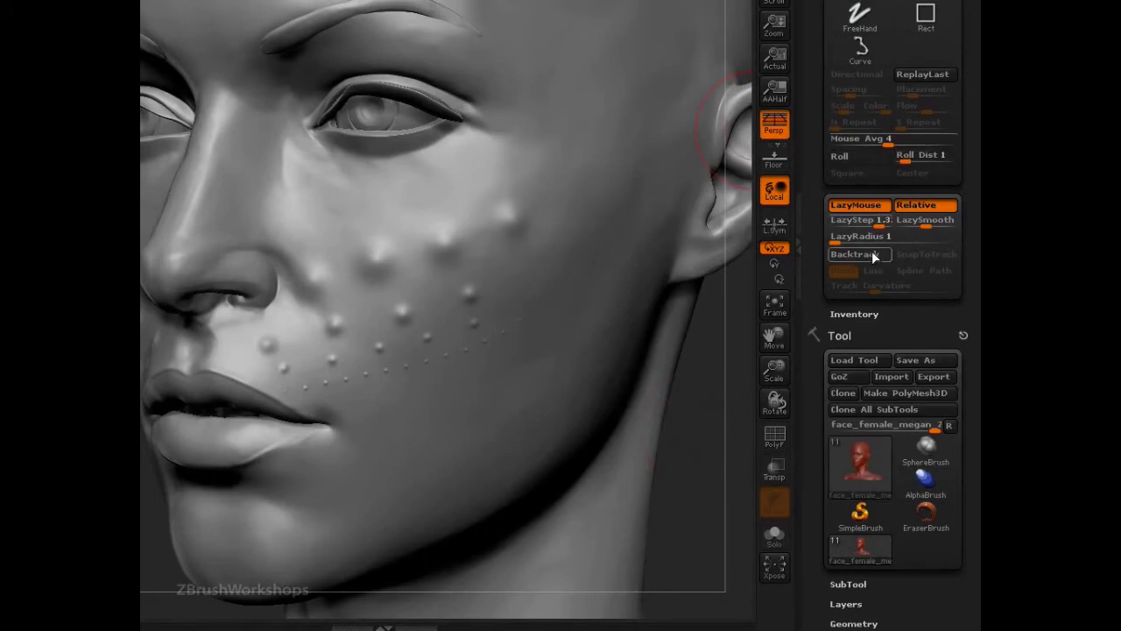
# Step: Load the PolySphere project from the LightBox project library in place of the face
pyautogui.press(',')
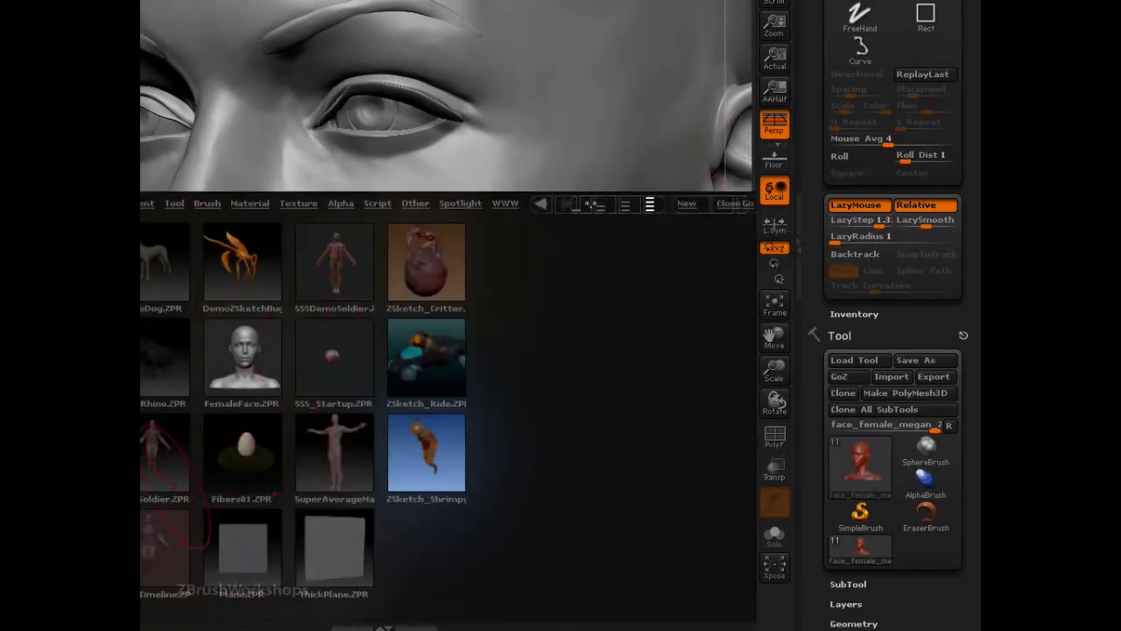
pyautogui.doubleClick(183, 555)
pyautogui.click(603, 304)
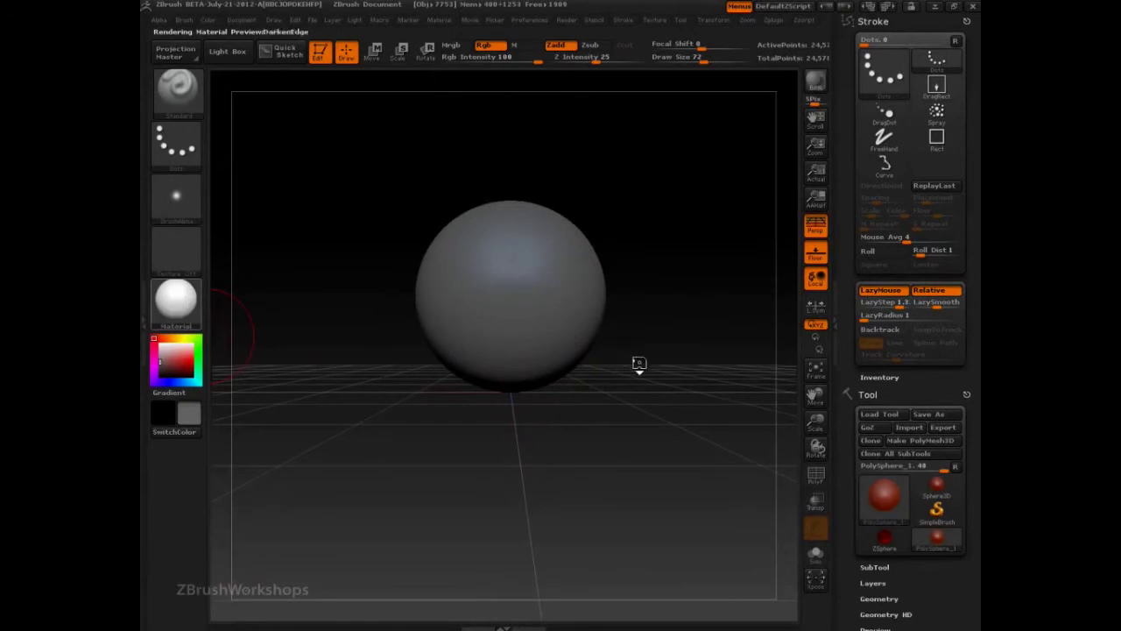
# Step: Give the sphere the MatCap Gray material with a white colour, and turn off the brush alpha
pyautogui.press('m')
pyautogui.click(671, 370)
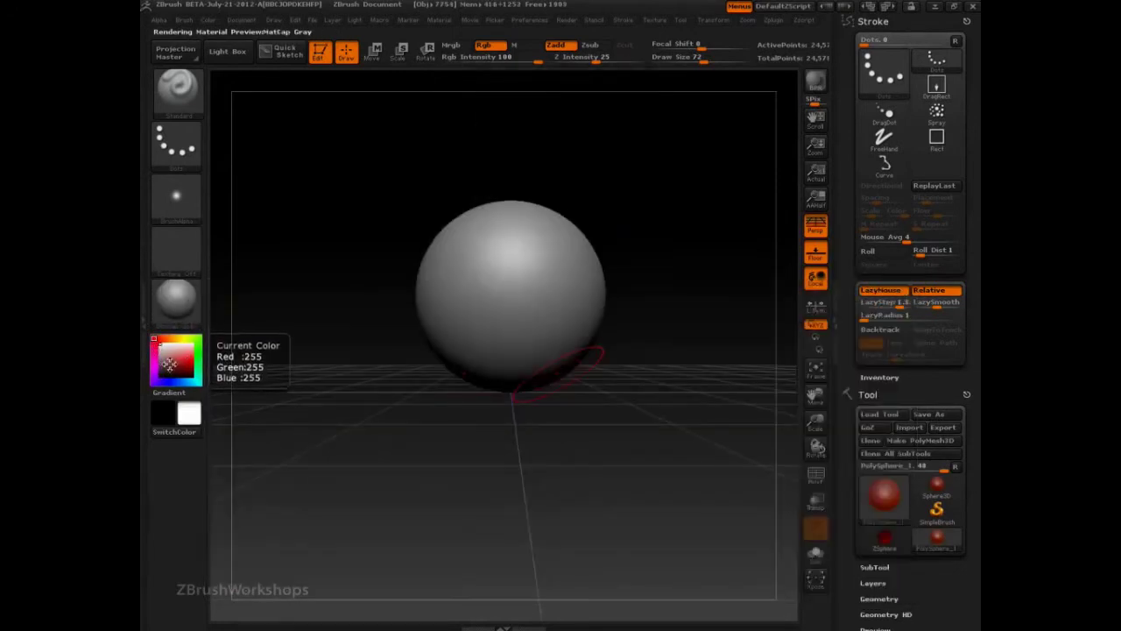
pyautogui.click(191, 360)
pyautogui.moveTo(192, 360); pyautogui.dragTo(175, 338)
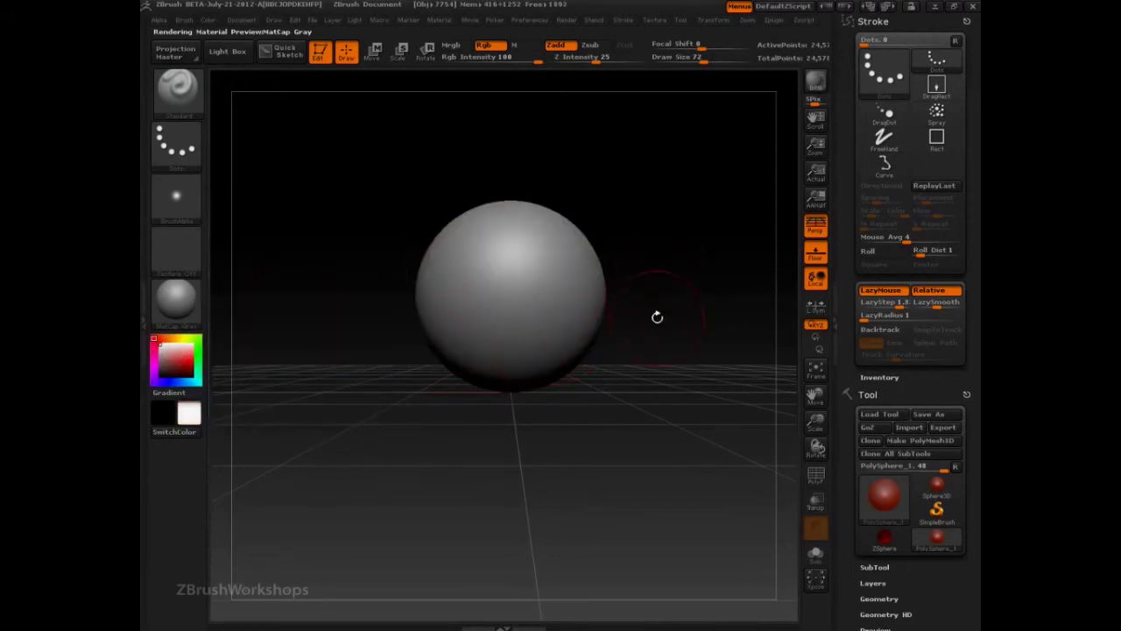
pyautogui.keyDown('alt'); pyautogui.moveTo(688, 273); pyautogui.dragTo(717, 412); pyautogui.keyUp('alt')
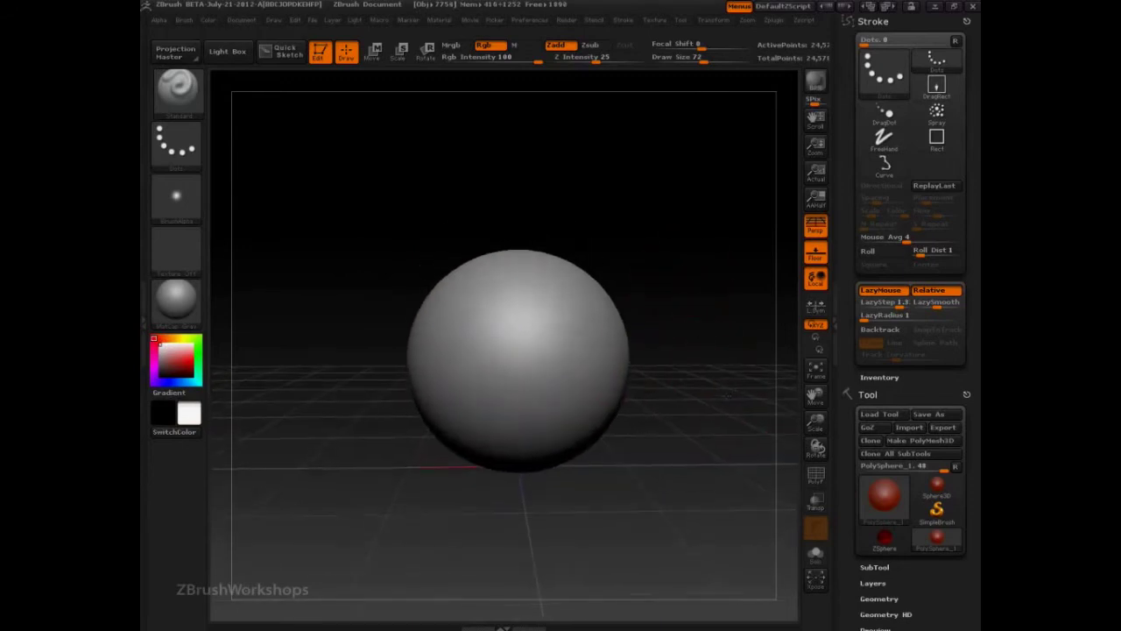
pyautogui.click(176, 196)
pyautogui.click(244, 214)
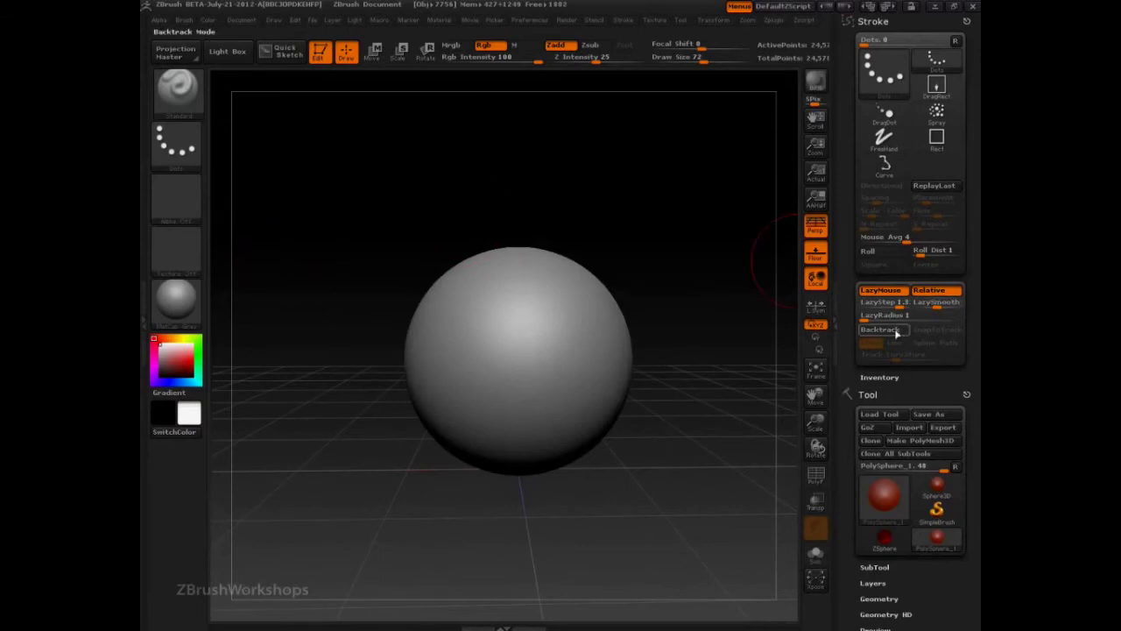
# Step: Turn on Backtrack for the Standard brush, switching LazyMouse off and back on
pyautogui.click(879, 329)
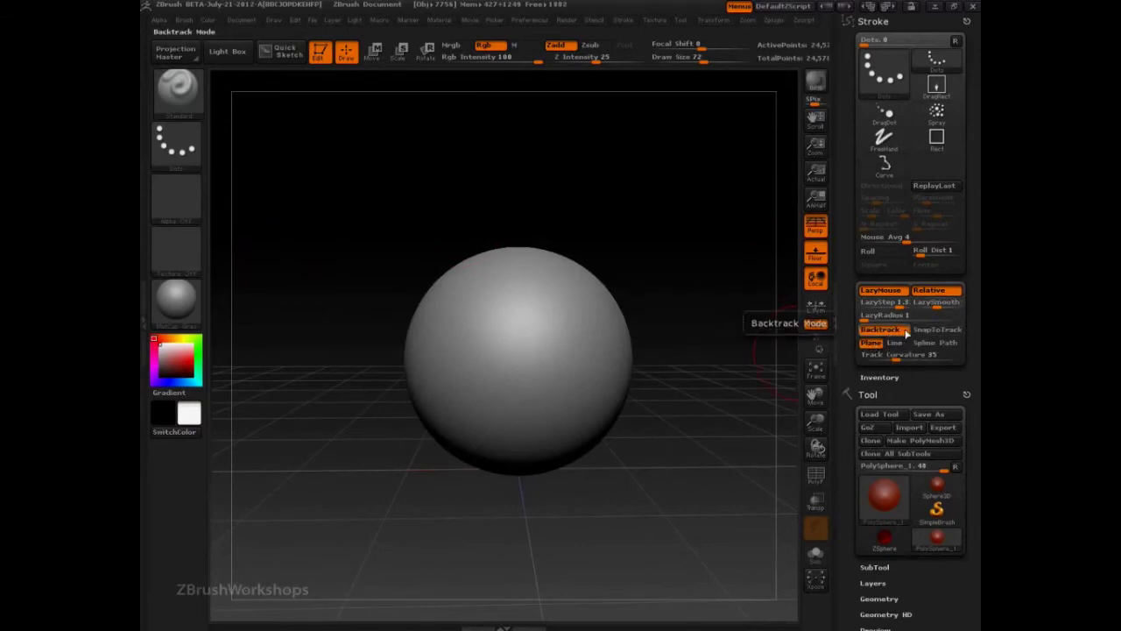
pyautogui.click(891, 294)
pyautogui.click(890, 293)
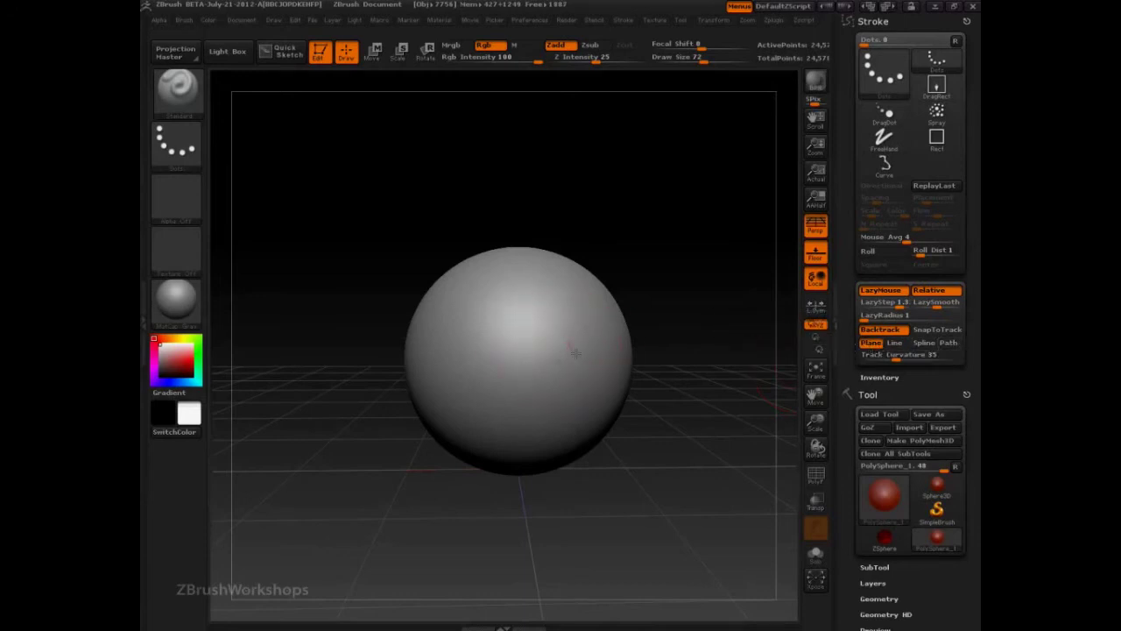
# Step: Test Backtrack Plane strokes across the front of the sphere with the Standard brush, then undo them
pyautogui.moveTo(564, 312)
pyautogui.mouseDown()
pyautogui.moveTo(504, 319)
pyautogui.moveTo(490, 351)
pyautogui.mouseUp()
pyautogui.hotkey('ctrl', 'z')
pyautogui.moveTo(559, 333)
pyautogui.mouseDown()
pyautogui.moveTo(508, 357)
pyautogui.moveTo(582, 327)
pyautogui.moveTo(546, 338)
pyautogui.mouseUp()
pyautogui.moveTo(473, 368)
pyautogui.mouseDown()
pyautogui.moveTo(534, 341)
pyautogui.moveTo(513, 345)
pyautogui.moveTo(537, 350)
pyautogui.moveTo(505, 351)
pyautogui.moveTo(600, 364)
pyautogui.moveTo(552, 418)
pyautogui.mouseUp()
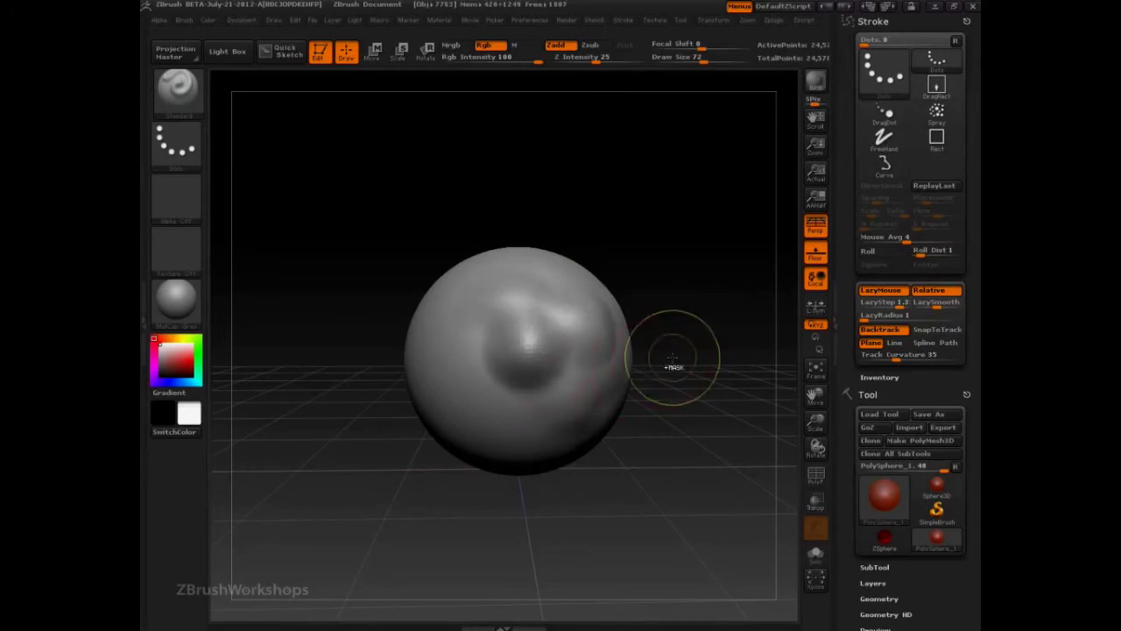
pyautogui.hotkey('ctrl', 'z')
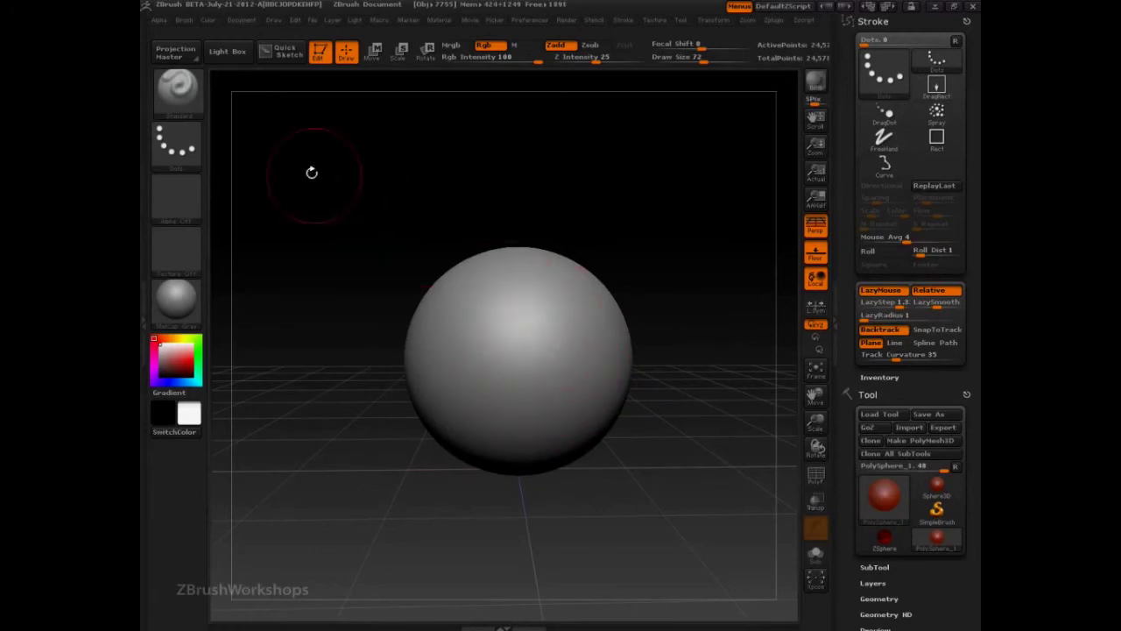
# Step: Choose the Planar brush and flatten small patches on the front of the sphere with Backtrack set to Plane
pyautogui.click(182, 111)
pyautogui.click(189, 116)
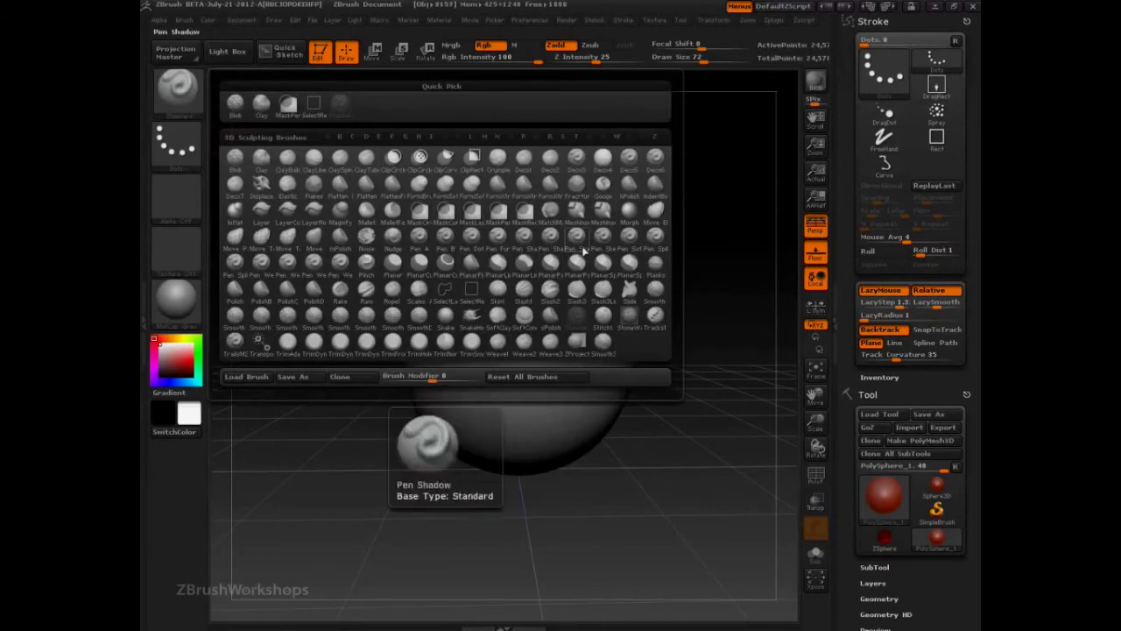
pyautogui.click(400, 274)
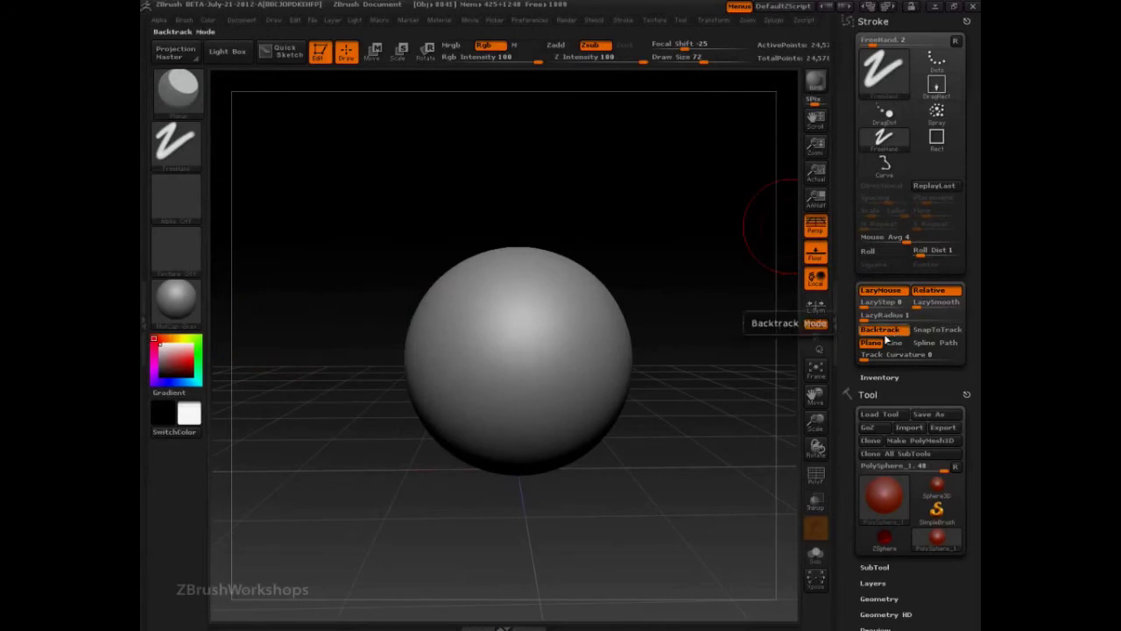
pyautogui.moveTo(565, 340); pyautogui.dragTo(545, 340)
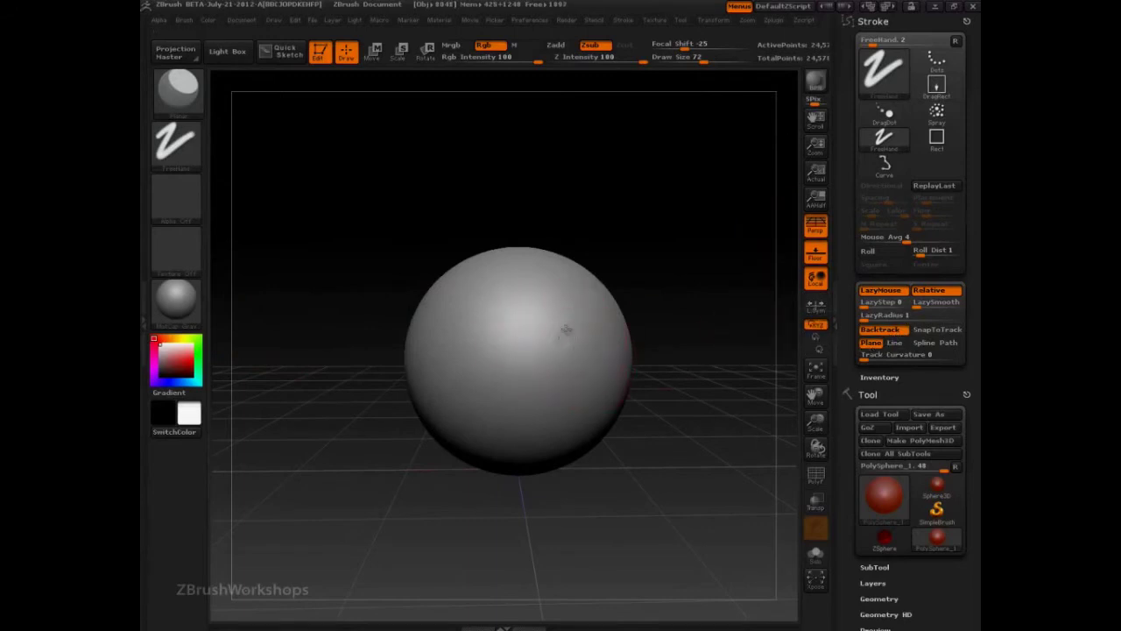
pyautogui.moveTo(585, 331)
pyautogui.mouseDown()
pyautogui.moveTo(553, 333)
pyautogui.moveTo(565, 323)
pyautogui.moveTo(546, 341)
pyautogui.moveTo(580, 342)
pyautogui.moveTo(566, 345)
pyautogui.moveTo(578, 351)
pyautogui.moveTo(541, 344)
pyautogui.mouseUp()
# Step: Raise the draw size to 208 and the brush's Samples Radius to 1.64 for a large planar cut into the sphere
pyautogui.press('s')
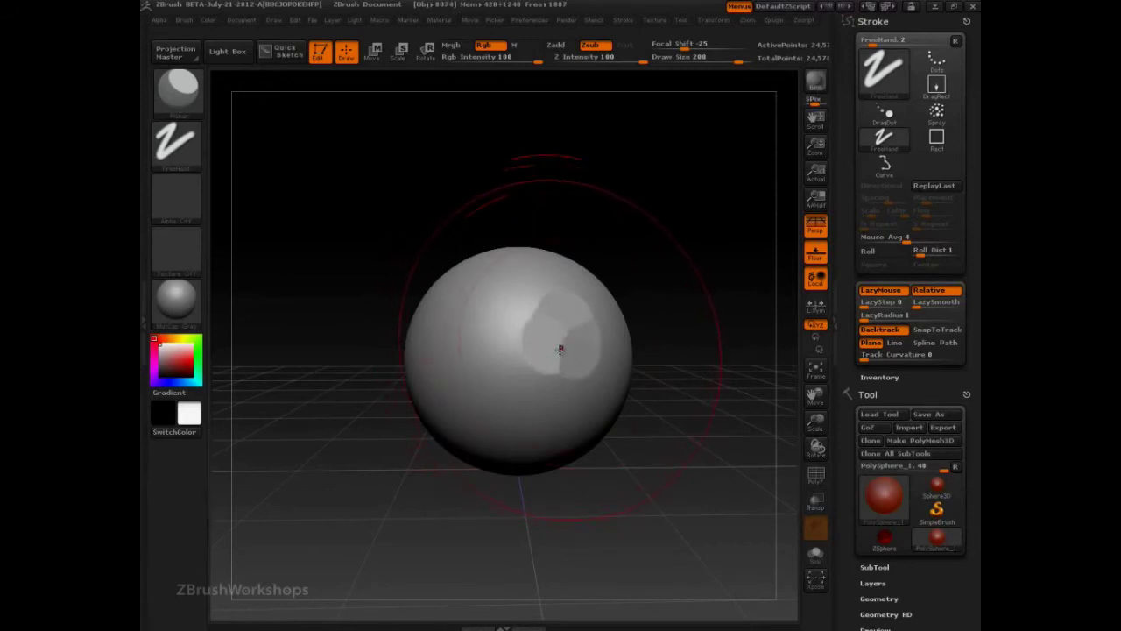
pyautogui.click(184, 19)
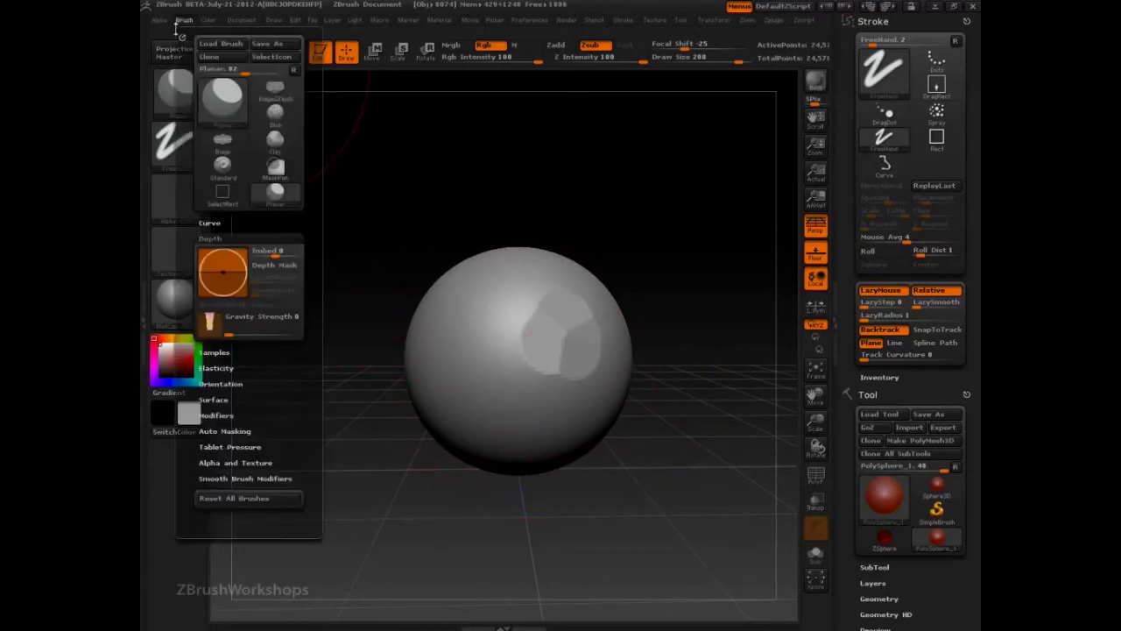
pyautogui.click(212, 238)
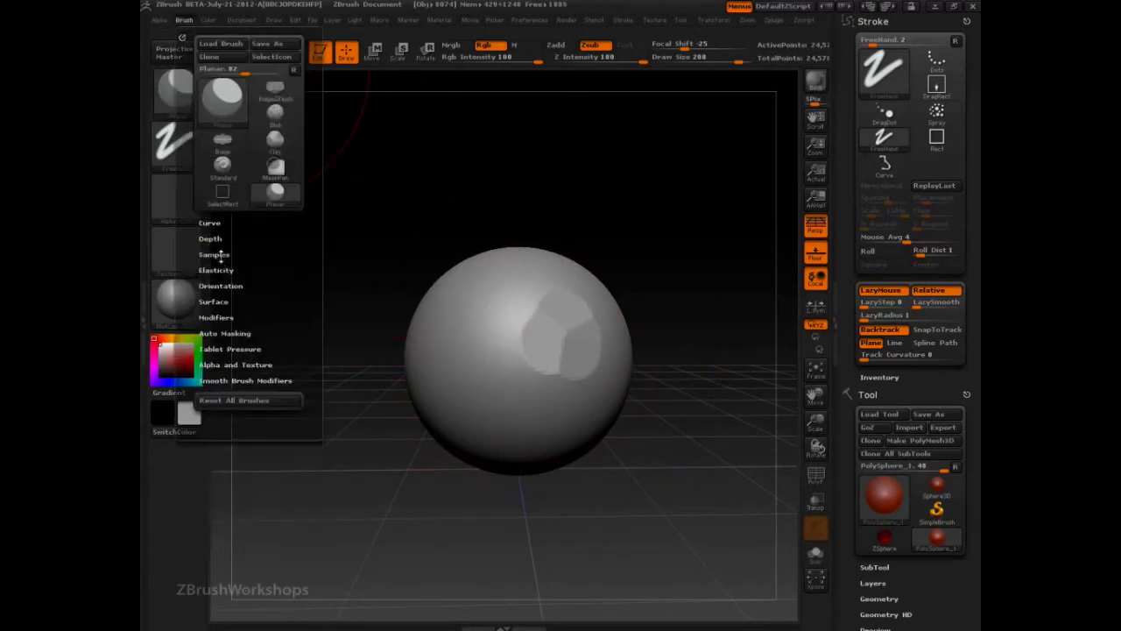
pyautogui.click(218, 254)
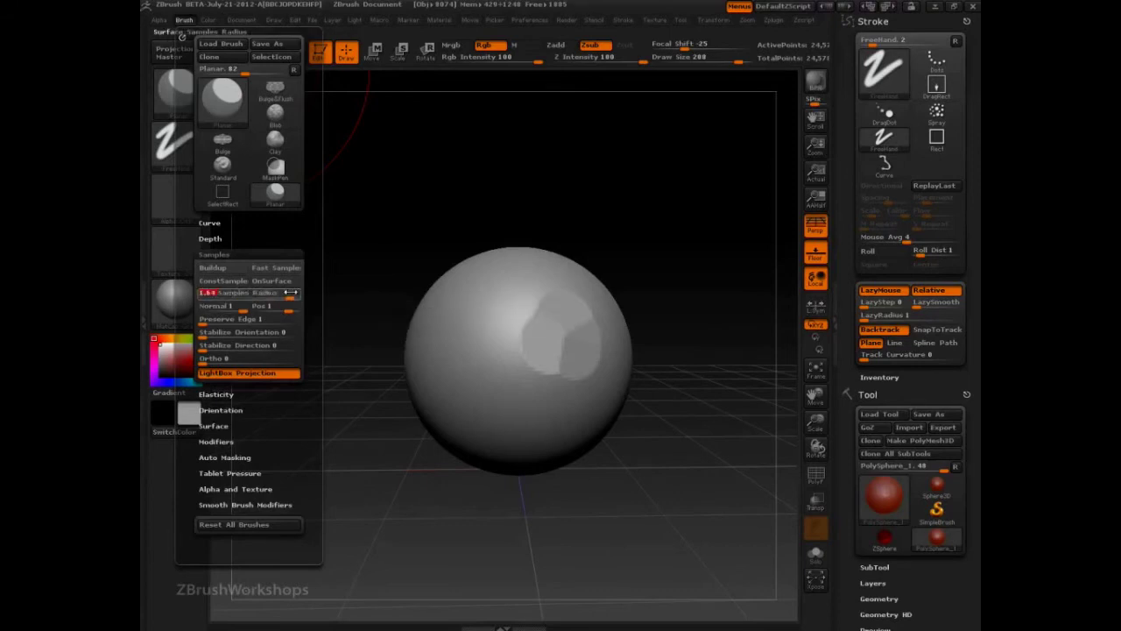
pyautogui.moveTo(570, 338); pyautogui.dragTo(562, 342)
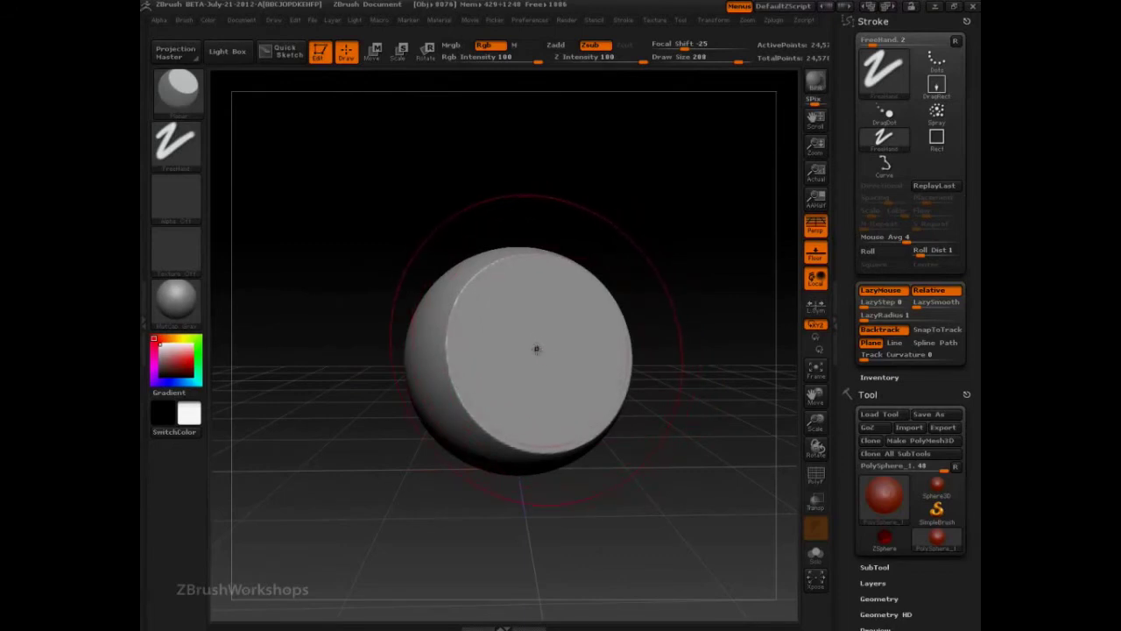
# Step: Inspect the large planar cut from the side and undo it back to the small flattened patch
pyautogui.moveTo(674, 342); pyautogui.dragTo(752, 311)
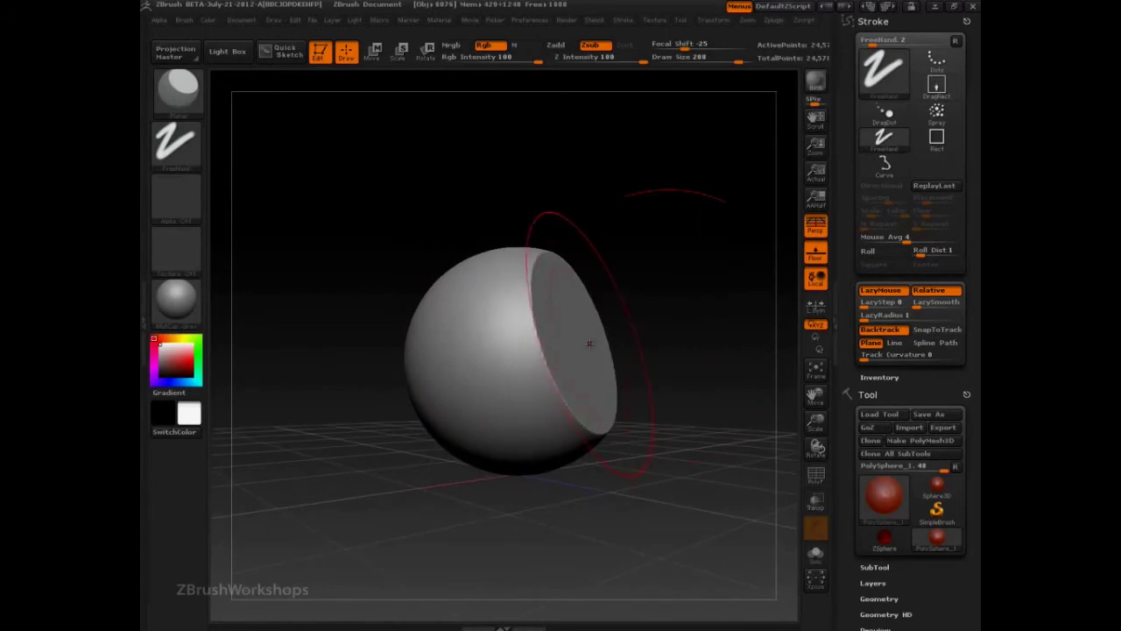
pyautogui.hotkey('ctrl', 'z')
pyautogui.hotkey('ctrl', 'z')
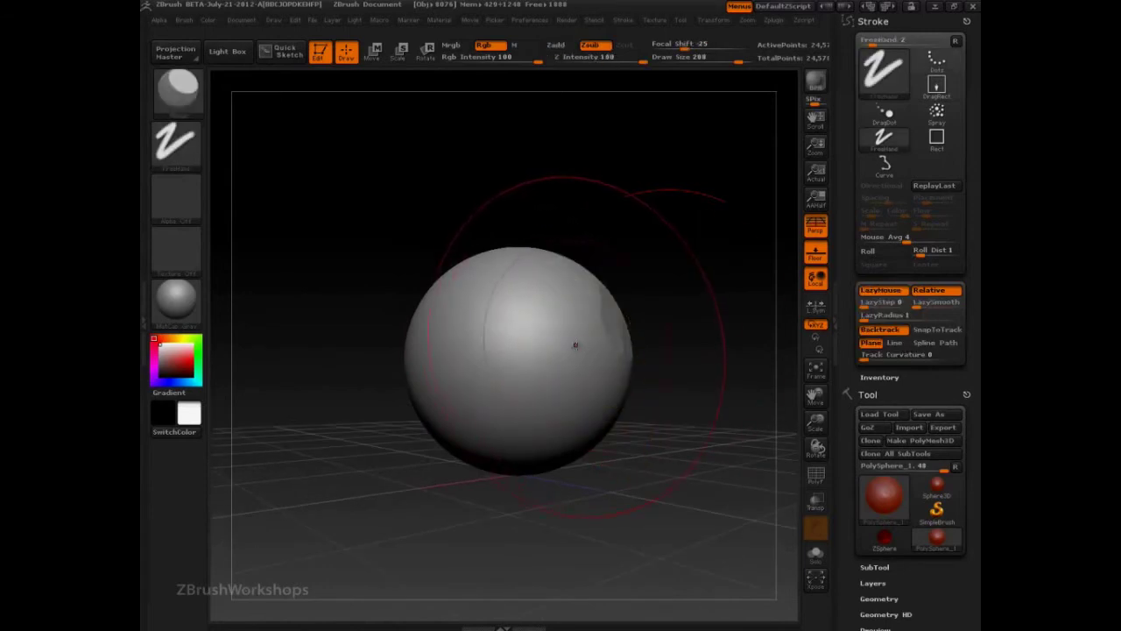
pyautogui.hotkey('ctrl', 'z')
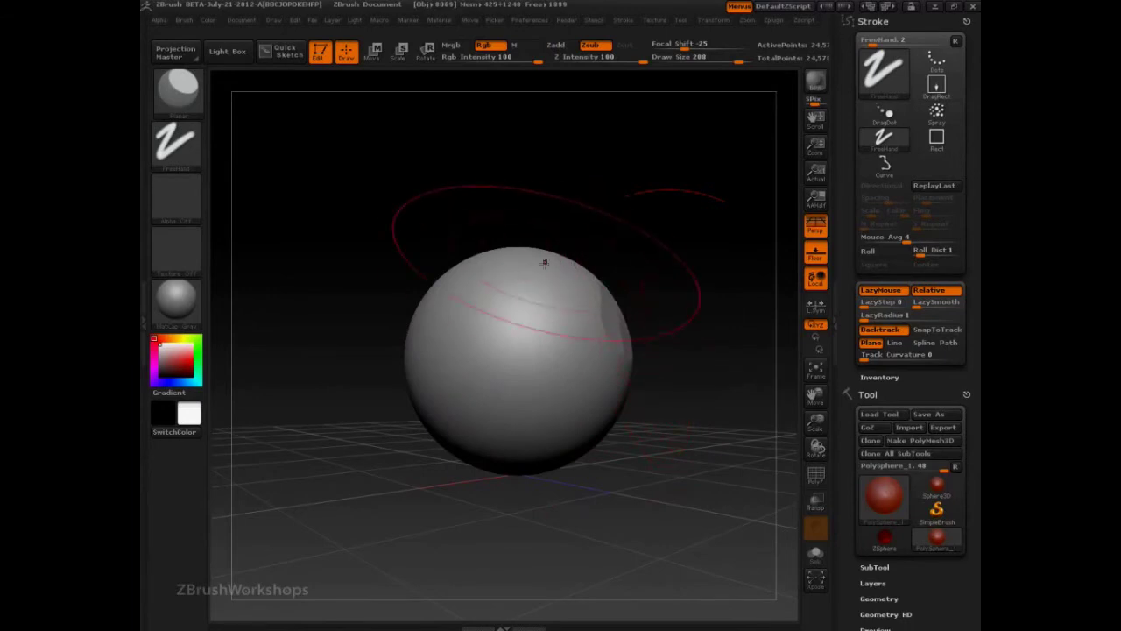
# Step: Try large planar cuts starting from the small facet on the side of the sphere, then undo them
pyautogui.press('ctrl')
pyautogui.keyDown('ctrl'); pyautogui.moveTo(612, 316); pyautogui.dragTo(621, 326); pyautogui.keyUp('ctrl')
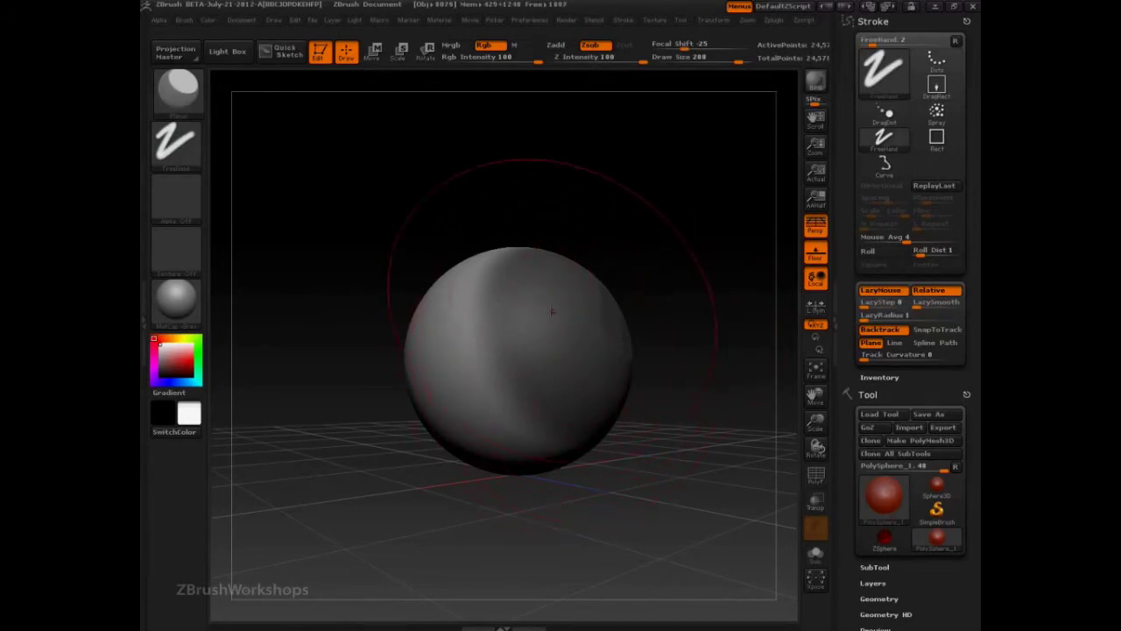
pyautogui.hotkey('ctrl', 'z')
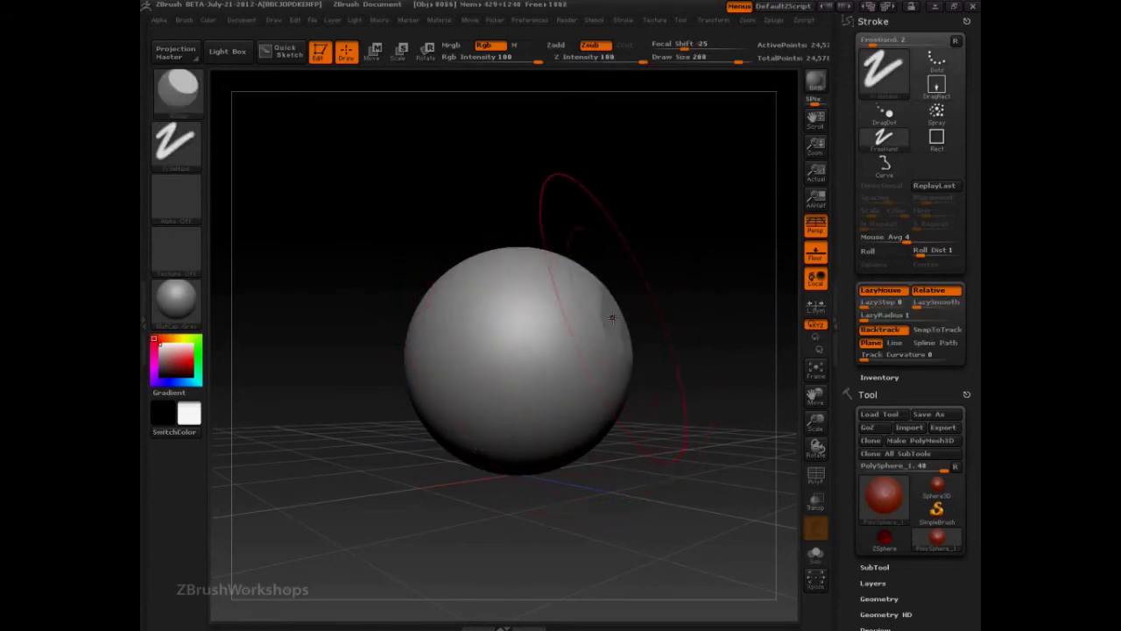
pyautogui.moveTo(611, 315); pyautogui.dragTo(612, 320)
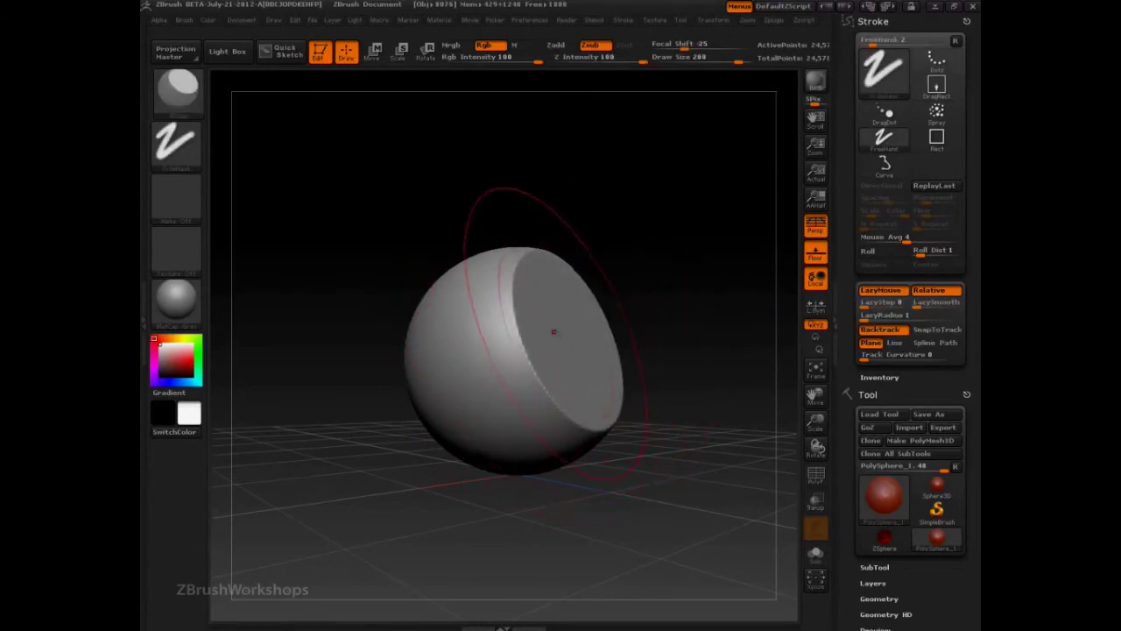
pyautogui.hotkey('ctrl', 'z')
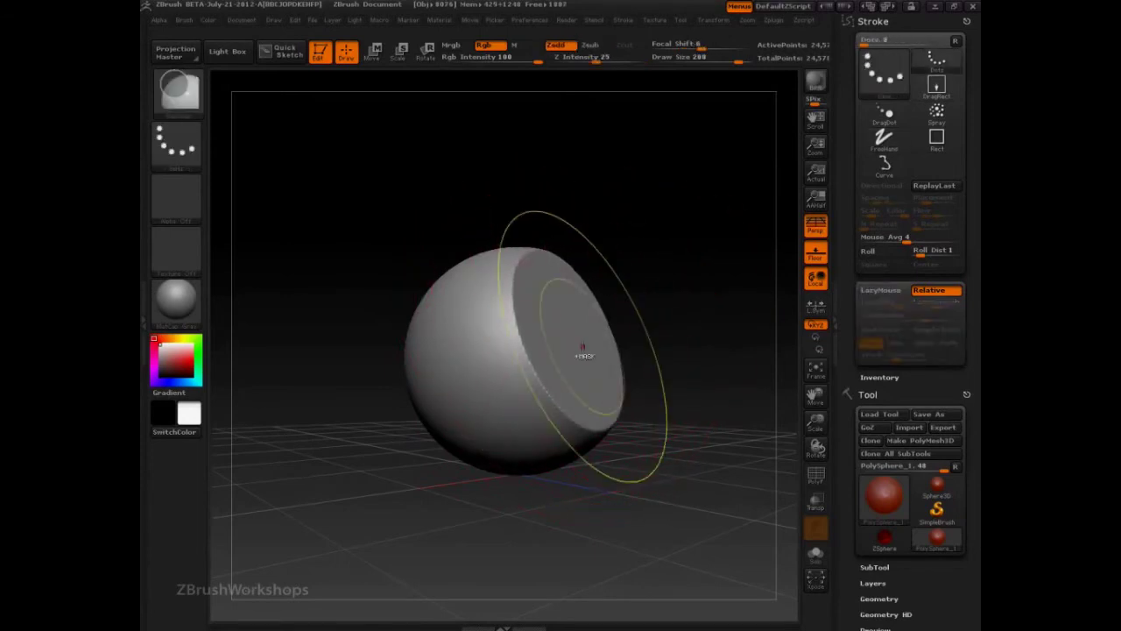
# Step: Lower the Planar brush's Samples Radius to 0.3 and open its Depth settings
pyautogui.click(184, 20)
pyautogui.moveTo(265, 296); pyautogui.dragTo(258, 296)
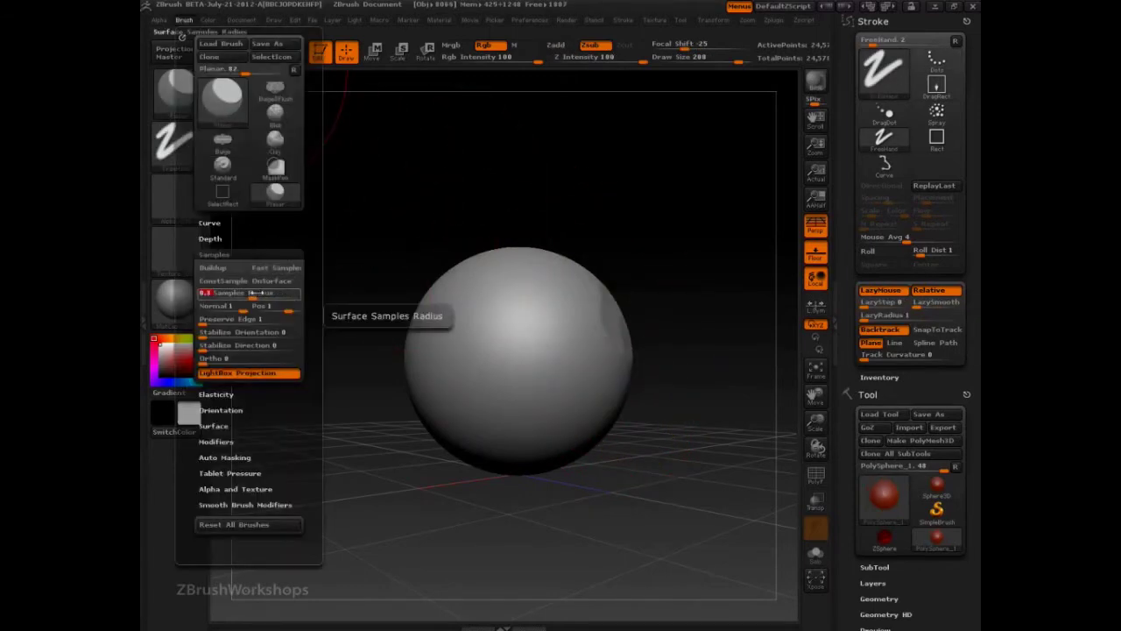
pyautogui.click(219, 265)
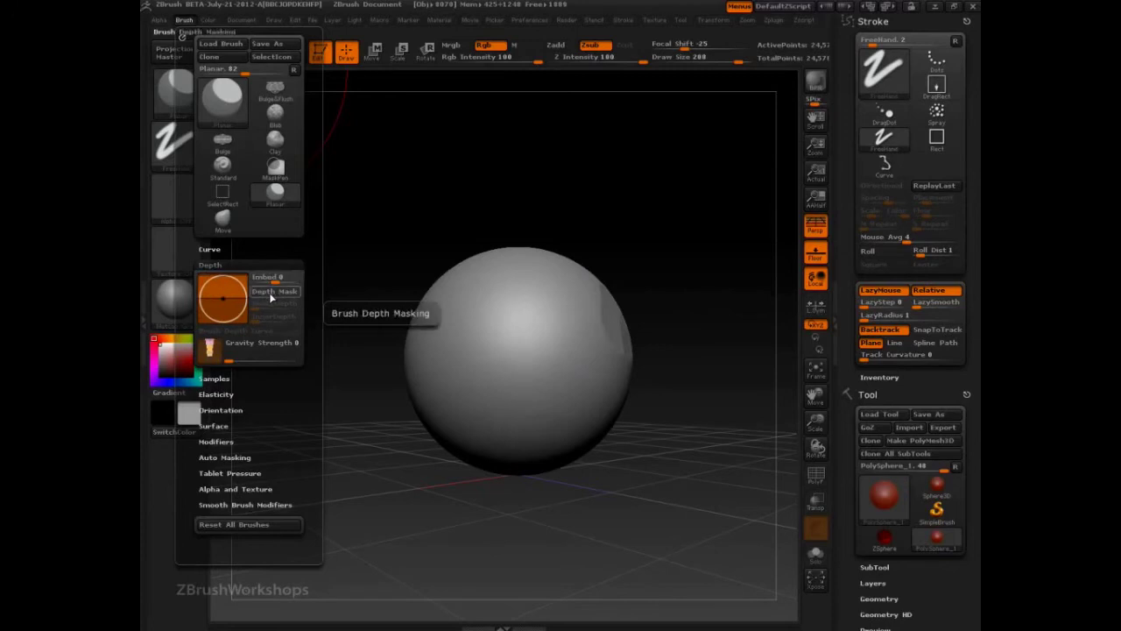
# Step: Try the Planar brush's depth placement with Imbed at 53, then switch to Zadd and set Imbed to -20
pyautogui.moveTo(274, 280); pyautogui.dragTo(288, 281)
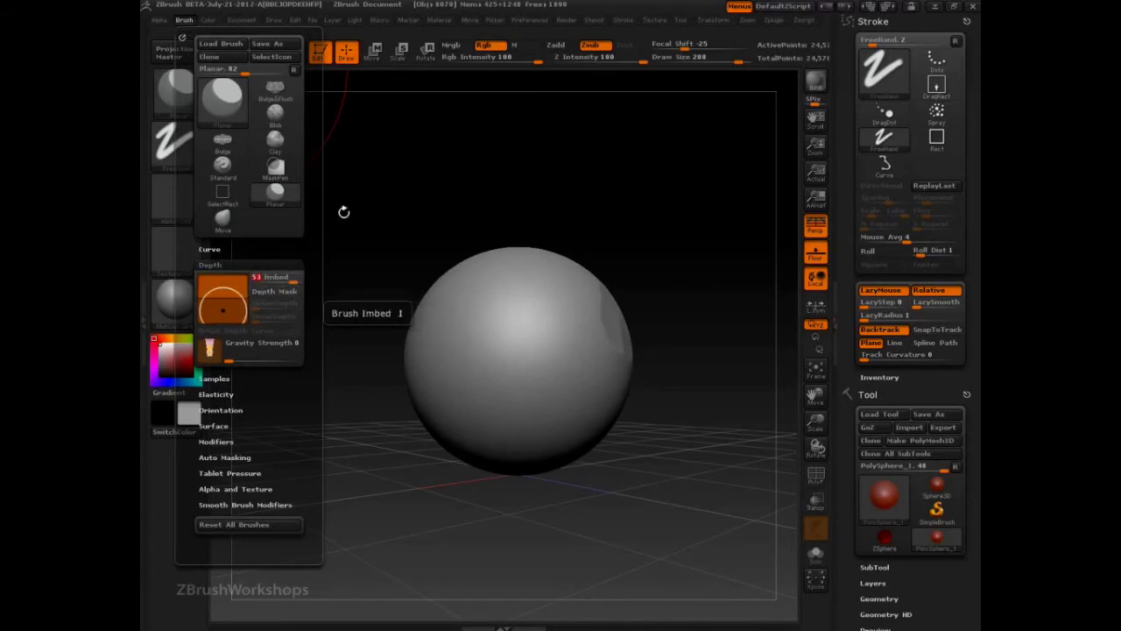
pyautogui.click(184, 19)
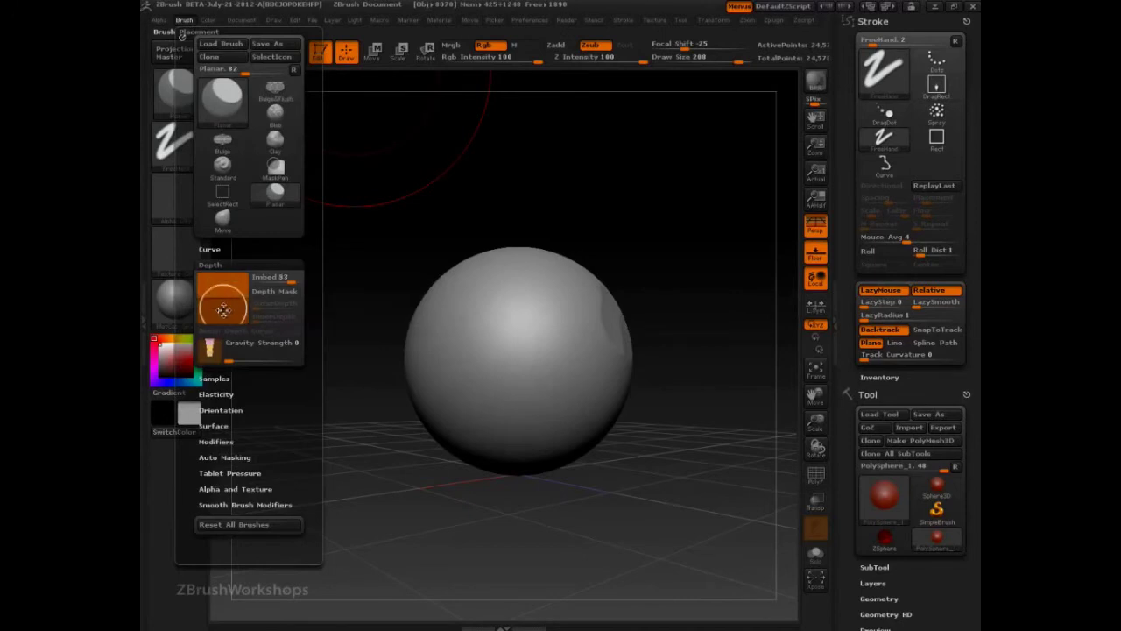
pyautogui.click(557, 46)
pyautogui.click(184, 20)
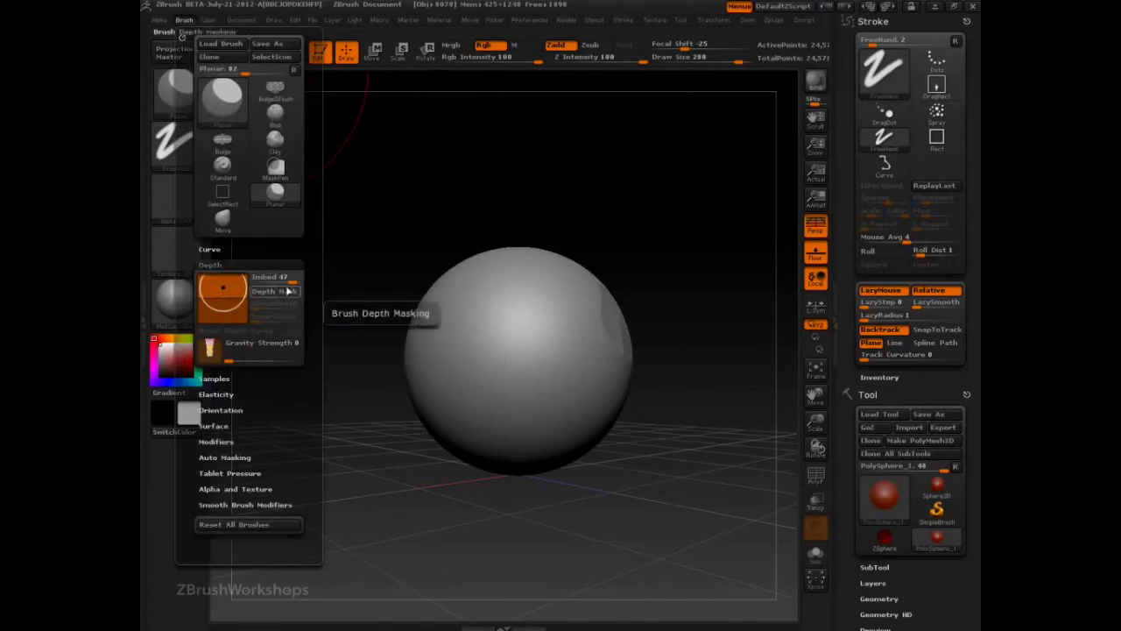
pyautogui.moveTo(292, 281); pyautogui.dragTo(258, 282)
# Step: Switch the Planar brush back to Zsub, raise Imbed to about 38 and flatten a small patch on the sphere's side
pyautogui.click(591, 46)
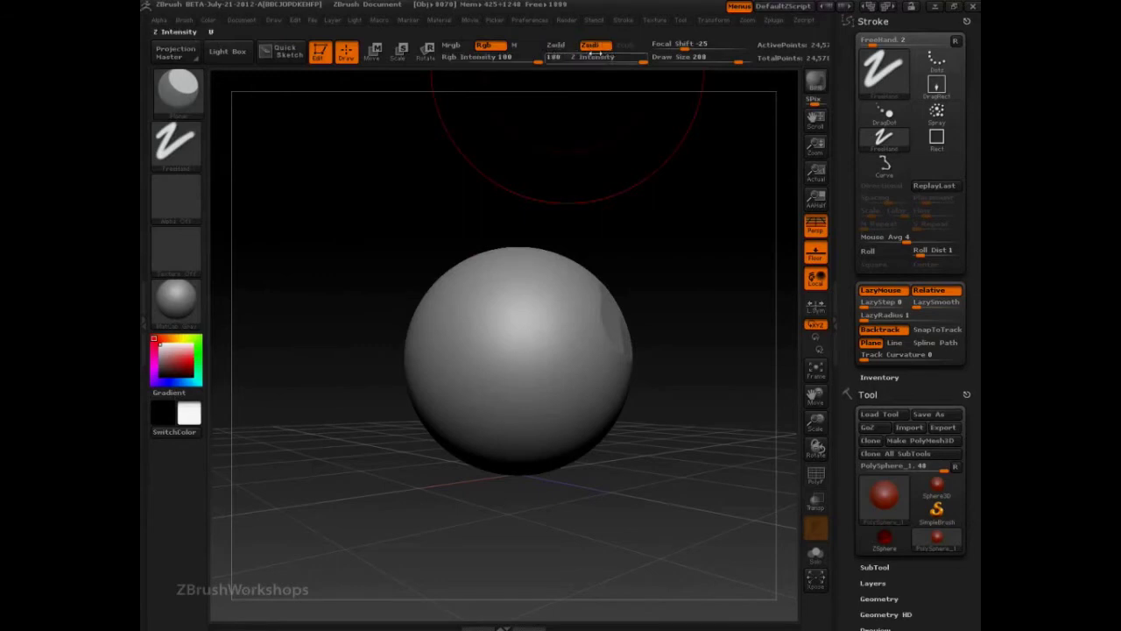
pyautogui.click(184, 19)
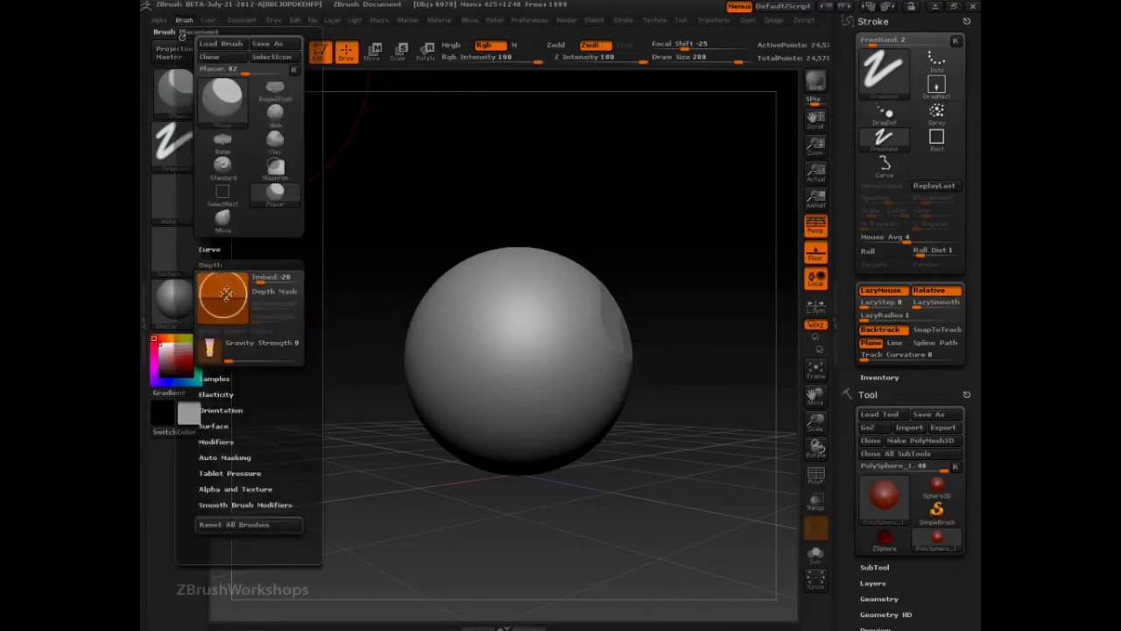
pyautogui.moveTo(260, 279); pyautogui.dragTo(290, 280)
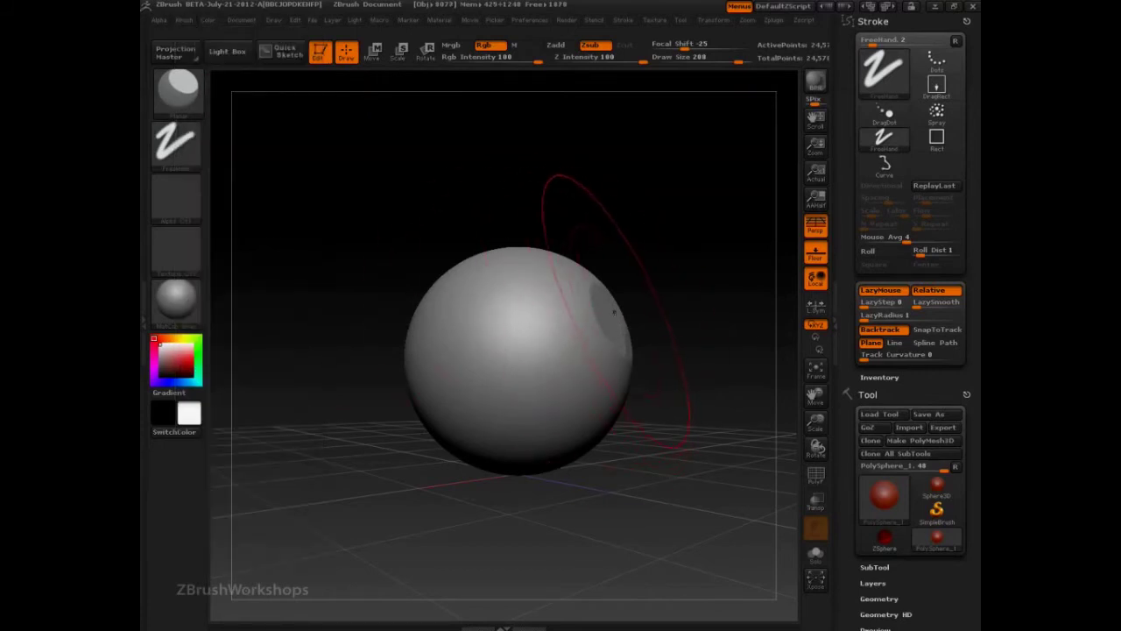
pyautogui.moveTo(701, 323); pyautogui.dragTo(671, 312)
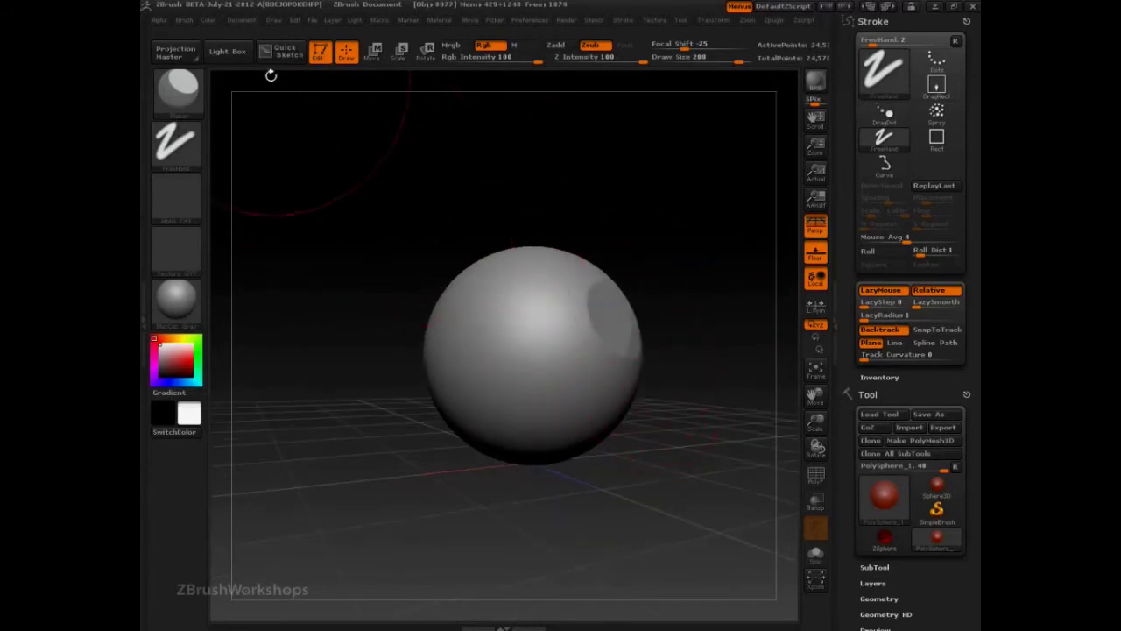
# Step: Cut a large flat face across the front of the sphere with the Planar brush using a positive Imbed
pyautogui.click(182, 21)
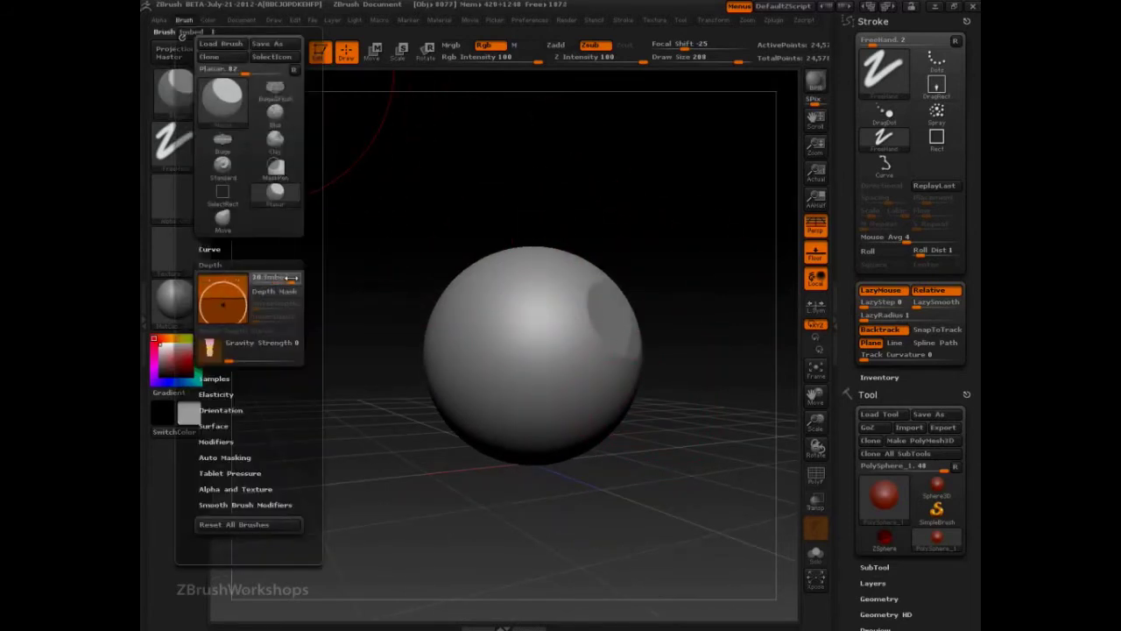
pyautogui.moveTo(662, 302)
pyautogui.mouseDown()
pyautogui.moveTo(722, 300)
pyautogui.moveTo(633, 257)
pyautogui.mouseUp()
pyautogui.moveTo(484, 355); pyautogui.dragTo(520, 310)
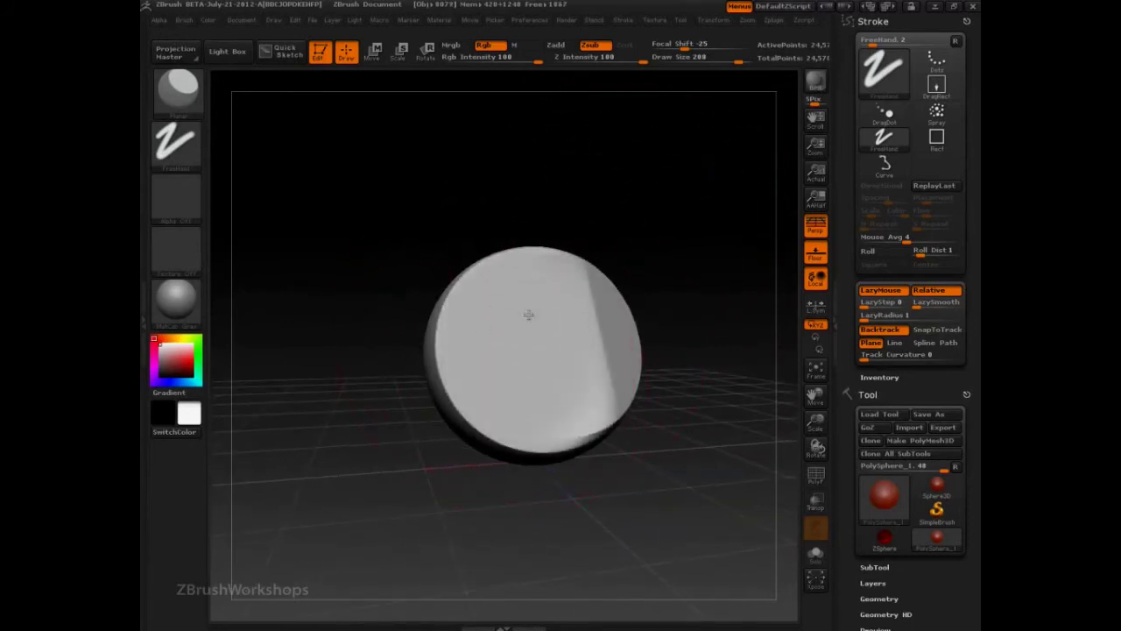
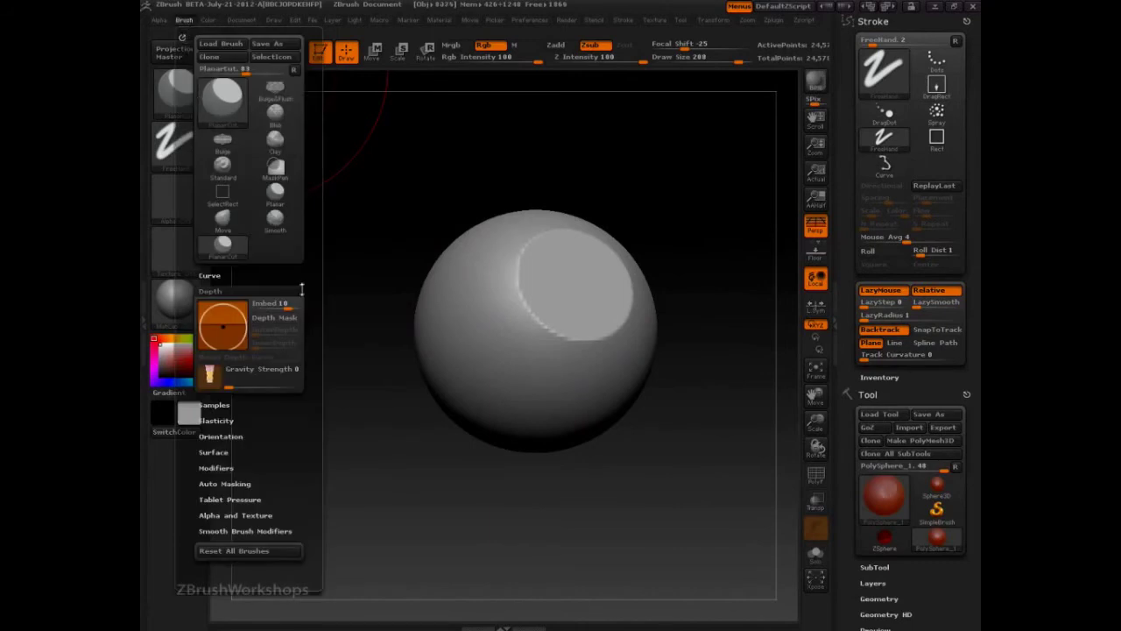
# Step: Set the Planar brush's Imbed to 0 and select the PlanarCut brush to compare its depth placement
pyautogui.click(274, 202)
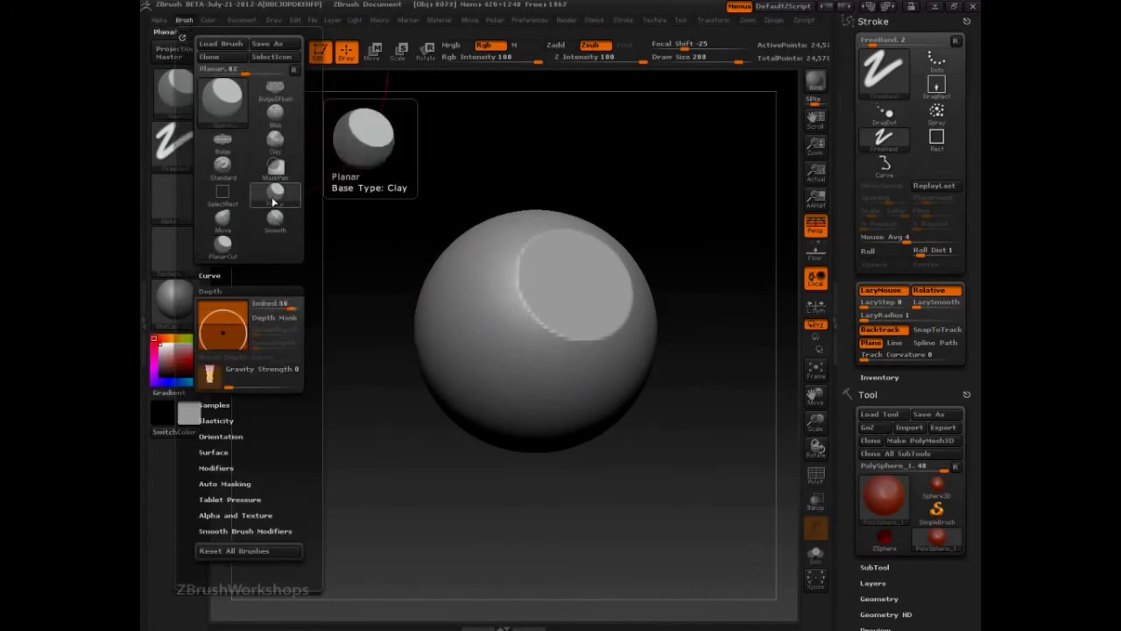
pyautogui.click(278, 304)
pyautogui.write('0')
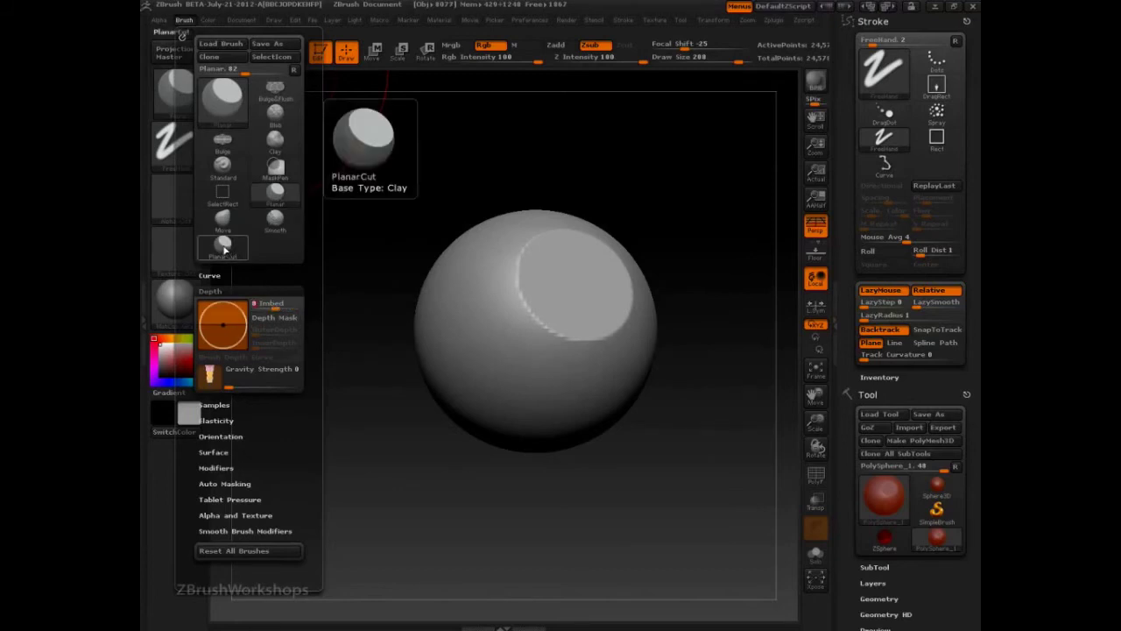
pyautogui.click(225, 254)
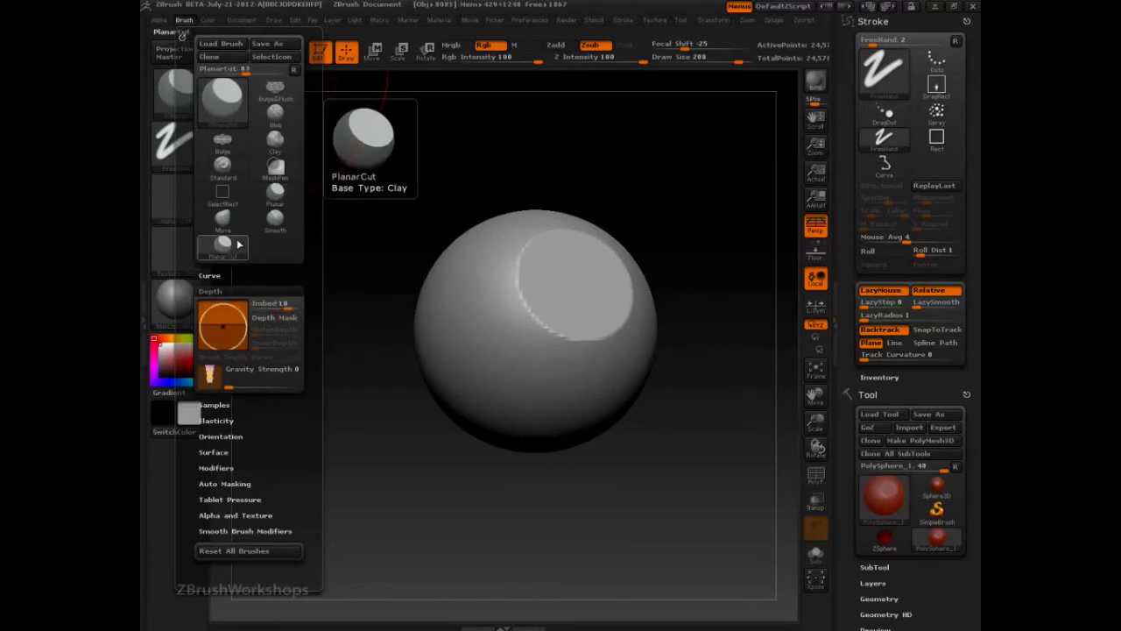
# Step: Switch to the PlanarCutThin brush and open its Depth settings to examine the Depth Mask option
pyautogui.click(222, 99)
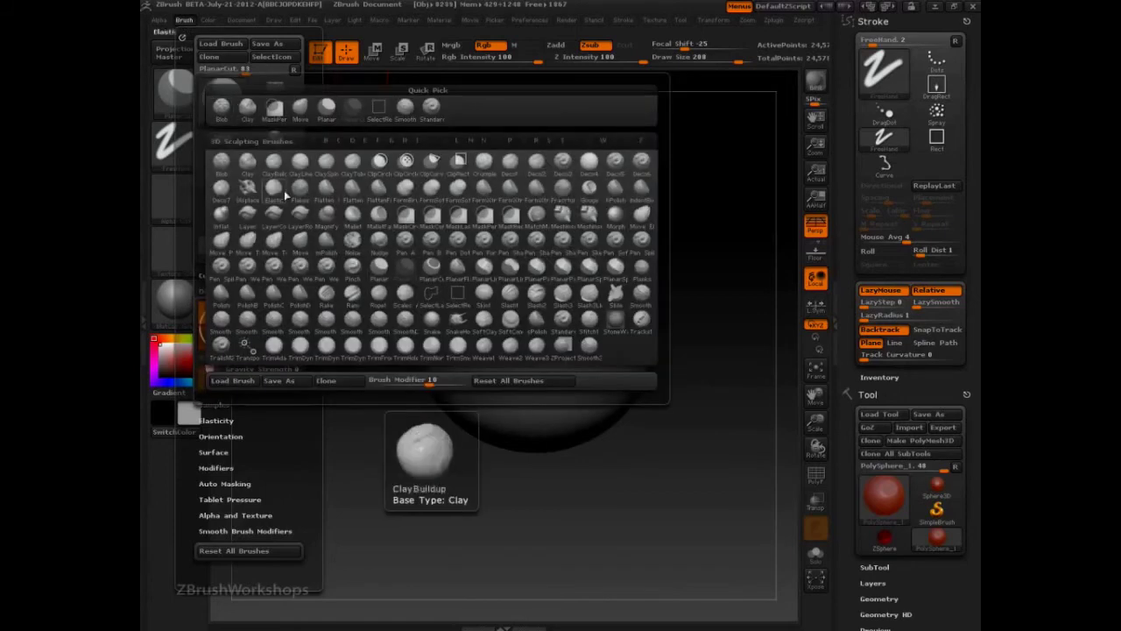
pyautogui.click(434, 271)
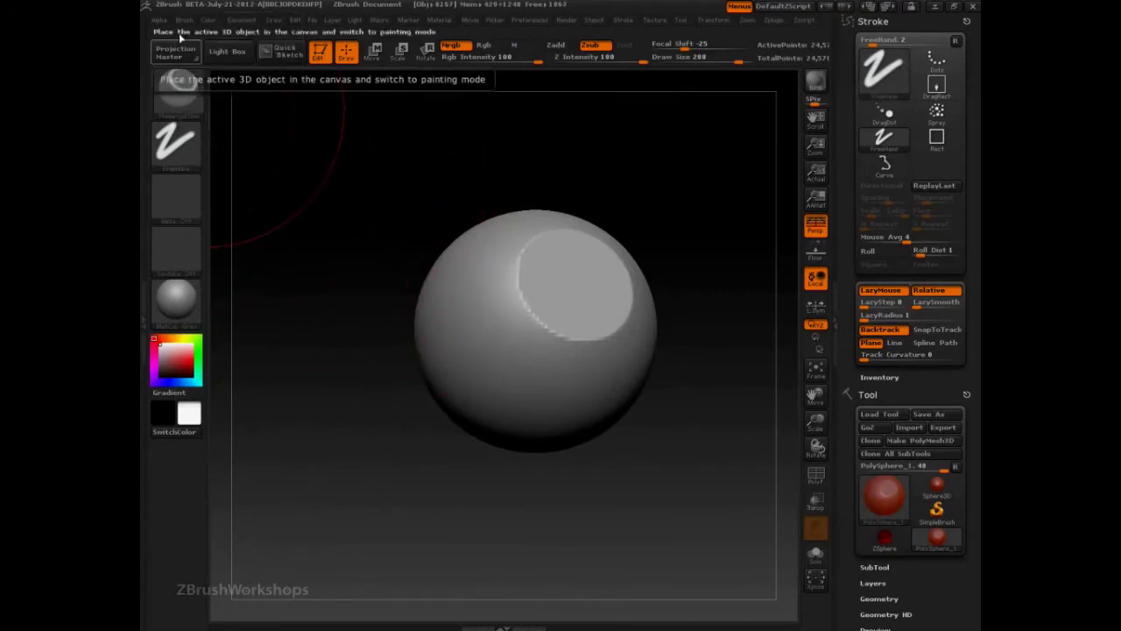
pyautogui.click(183, 20)
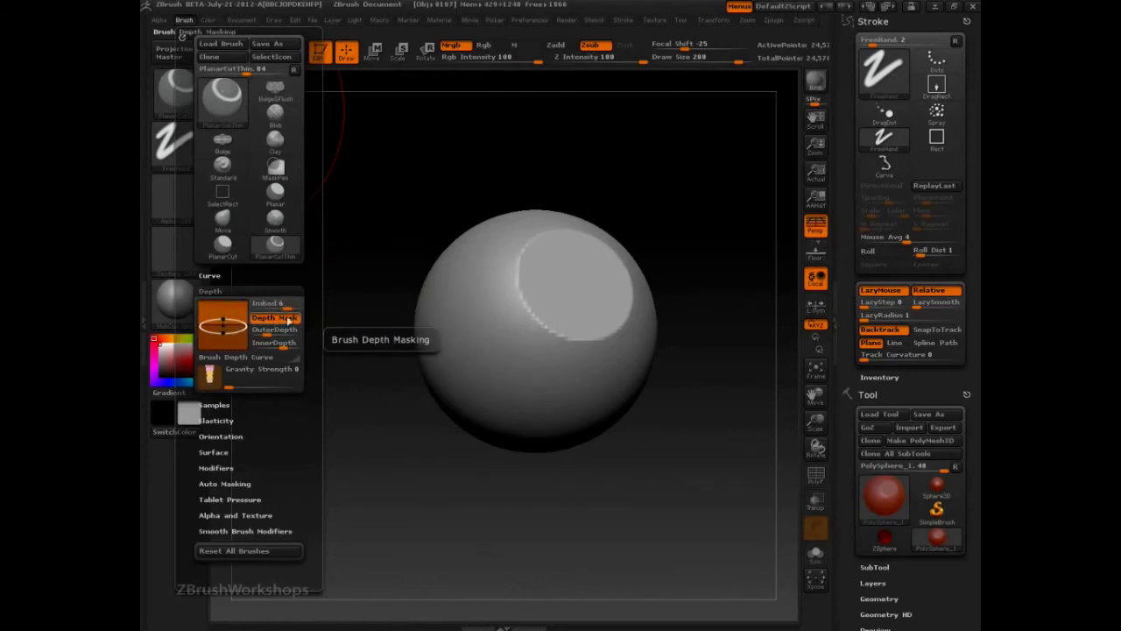
# Step: Cut thin planar grooves around the sphere's flat facet, enlarging the draw size to 256 between strokes
pyautogui.moveTo(576, 303)
pyautogui.mouseDown()
pyautogui.moveTo(563, 310)
pyautogui.moveTo(581, 277)
pyautogui.moveTo(561, 275)
pyautogui.moveTo(619, 310)
pyautogui.moveTo(581, 306)
pyautogui.moveTo(592, 305)
pyautogui.mouseUp()
pyautogui.press('s')
pyautogui.moveTo(664, 299); pyautogui.dragTo(663, 275)
pyautogui.moveTo(566, 304); pyautogui.dragTo(579, 307)
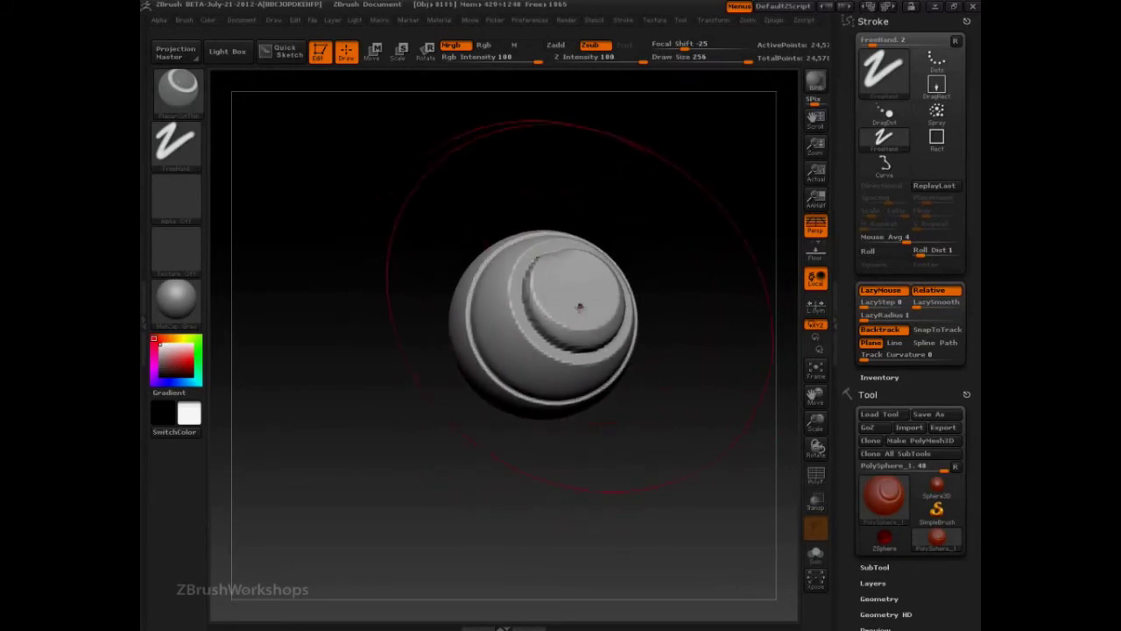
# Step: Carve further concentric stepped grooves into the sphere with PlanarCutThin and reduce the draw size to 122
pyautogui.keyDown('alt'); pyautogui.moveTo(670, 305); pyautogui.dragTo(668, 292); pyautogui.keyUp('alt')
pyautogui.moveTo(565, 309); pyautogui.dragTo(578, 310)
pyautogui.keyDown('alt'); pyautogui.moveTo(662, 343); pyautogui.dragTo(660, 322); pyautogui.keyUp('alt')
pyautogui.press('s')
pyautogui.moveTo(575, 309); pyautogui.dragTo(567, 305)
pyautogui.press('s')
pyautogui.press('s')
pyautogui.moveTo(643, 319)
pyautogui.mouseDown()
pyautogui.moveTo(616, 337)
pyautogui.moveTo(669, 344)
pyautogui.mouseUp()
# Step: Undo all the concentric groove cuts on the sphere
pyautogui.hotkey('ctrl', 'z')
pyautogui.hotkey('ctrl', 'z')
pyautogui.hotkey('ctrl', 'z')
pyautogui.hotkey('ctrl', 'z')
pyautogui.hotkey('ctrl', 'z')
pyautogui.hotkey('ctrl', 'z')
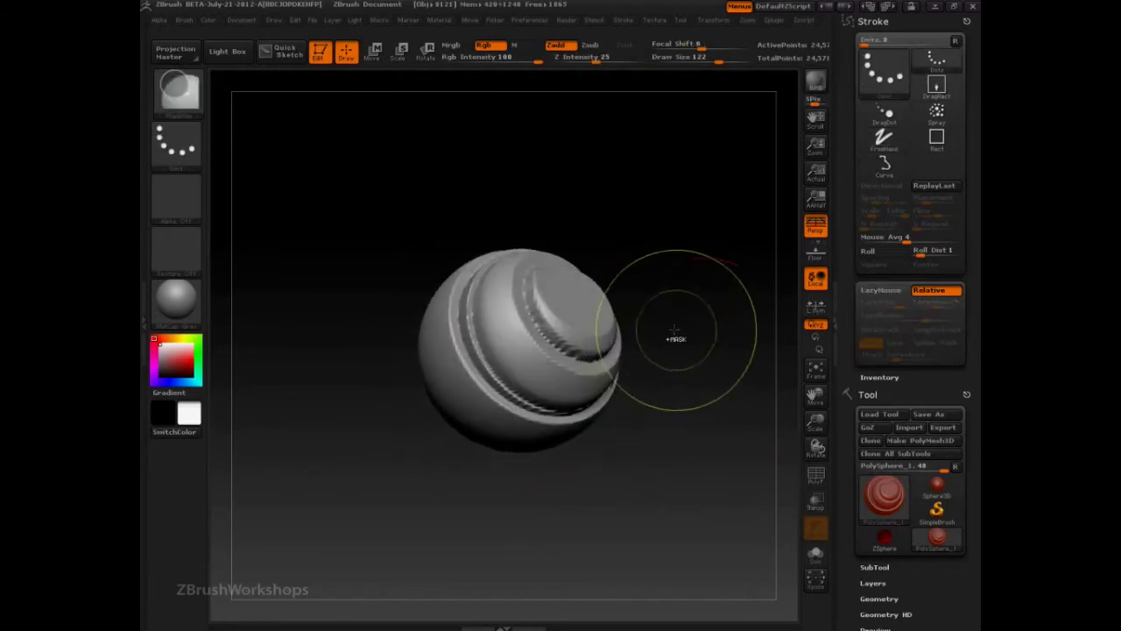
pyautogui.moveTo(567, 253)
pyautogui.mouseDown()
pyautogui.moveTo(596, 345)
pyautogui.moveTo(621, 354)
pyautogui.mouseUp()
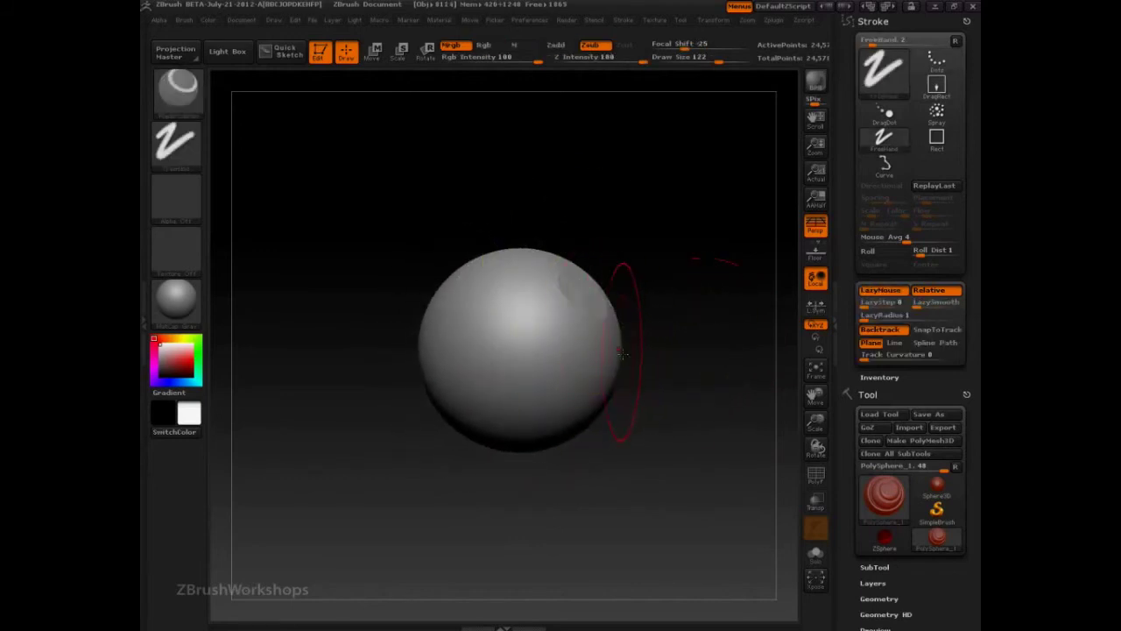
# Step: Set the draw size to 192 and cut a thin planar groove around the top cap of the sphere
pyautogui.press('s')
pyautogui.moveTo(555, 330)
pyautogui.mouseDown()
pyautogui.moveTo(569, 331)
pyautogui.moveTo(541, 341)
pyautogui.mouseUp()
pyautogui.moveTo(659, 380)
pyautogui.mouseDown()
pyautogui.moveTo(654, 276)
pyautogui.moveTo(660, 351)
pyautogui.mouseUp()
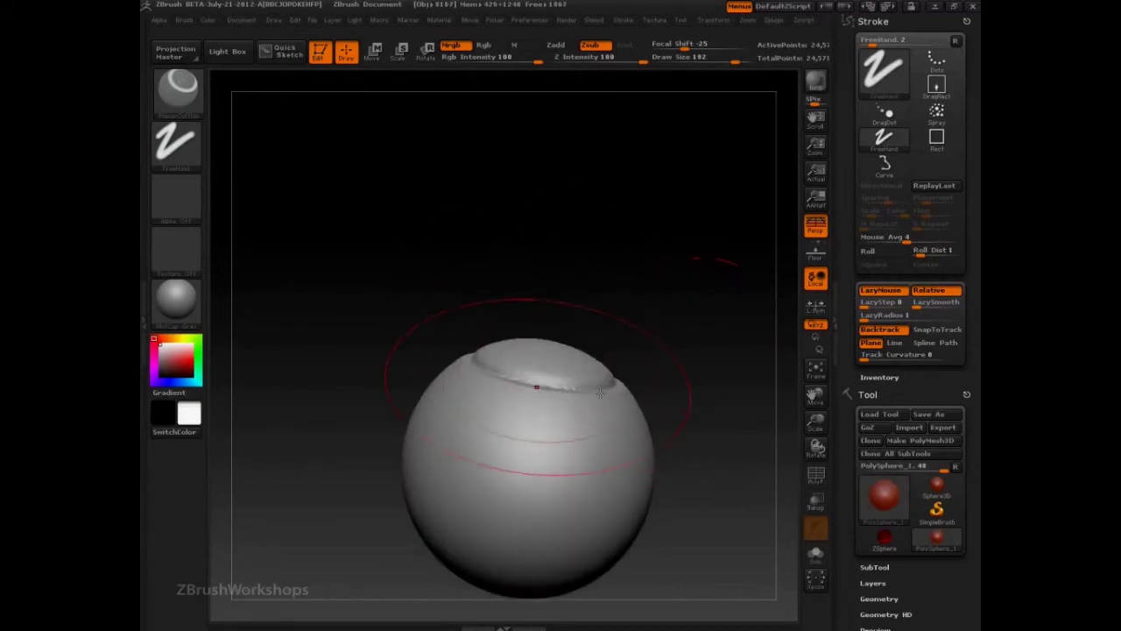
# Step: Turn the PlanarCutThin brush's Depth Mask off and back on to compare the brush placement preview
pyautogui.click(181, 21)
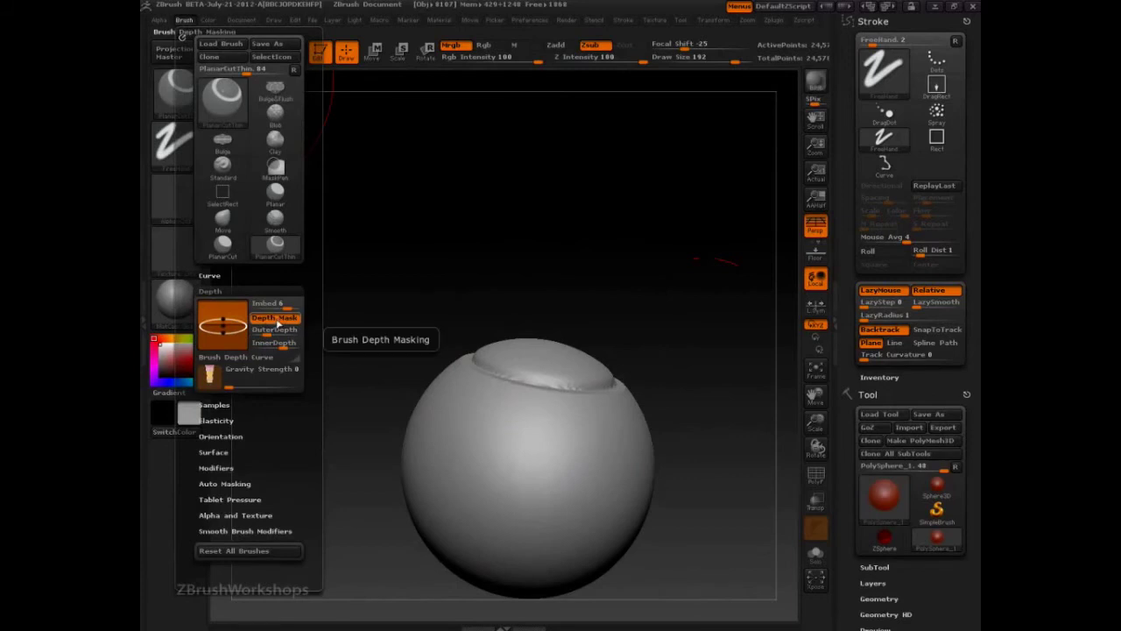
pyautogui.click(276, 318)
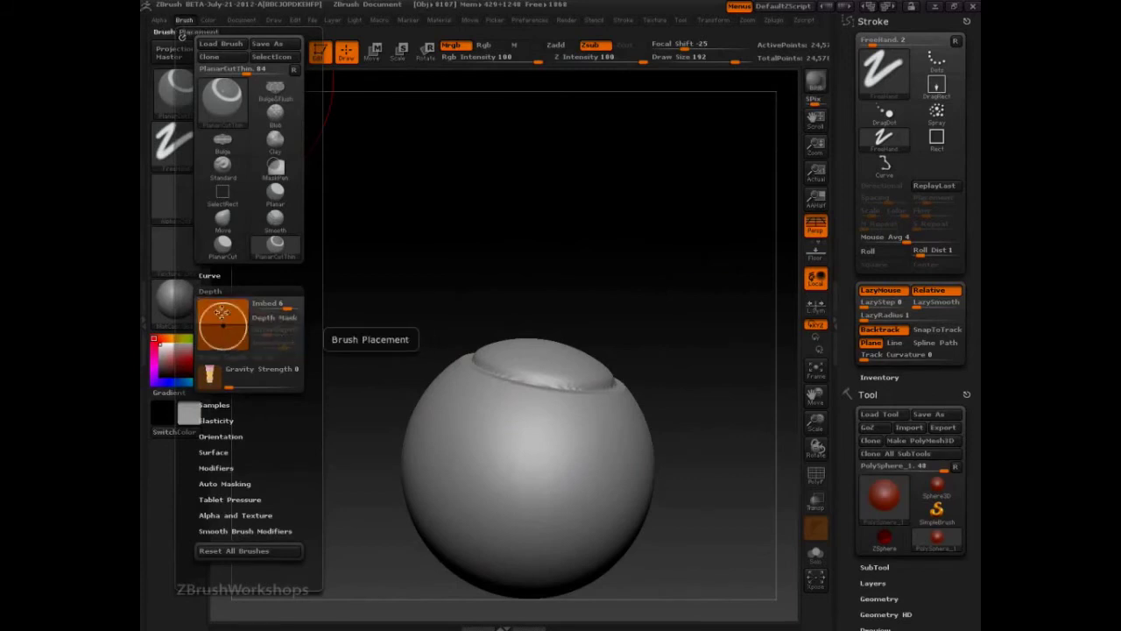
pyautogui.click(275, 318)
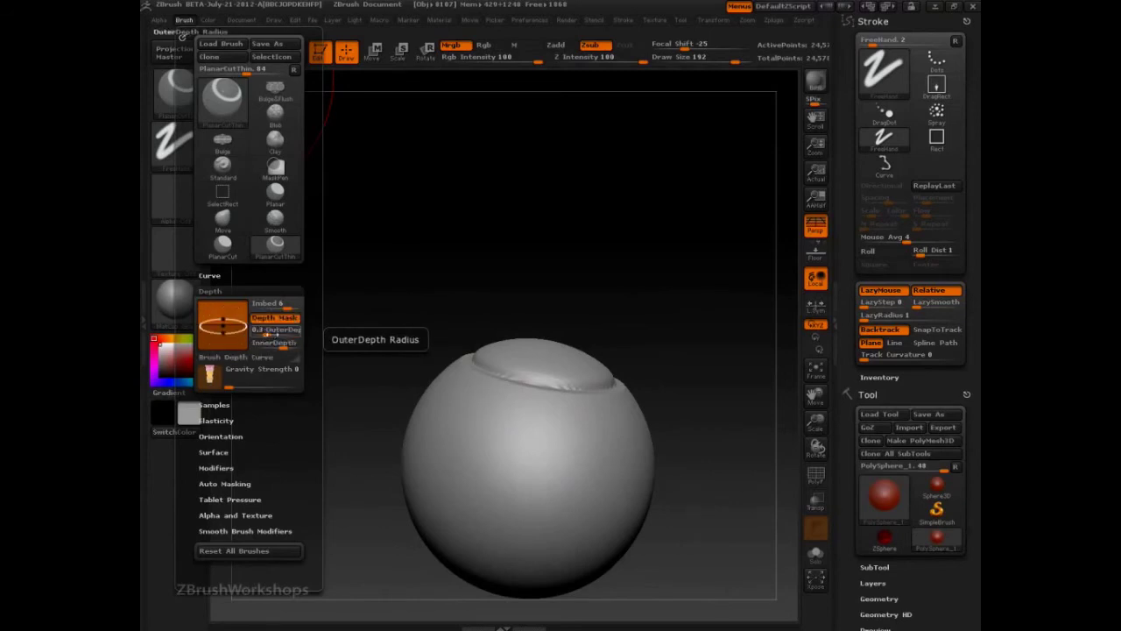
# Step: Try an OuterDepth of 0.5 for the depth mask and set InnerDepth to -0.22
pyautogui.moveTo(268, 330); pyautogui.dragTo(272, 329)
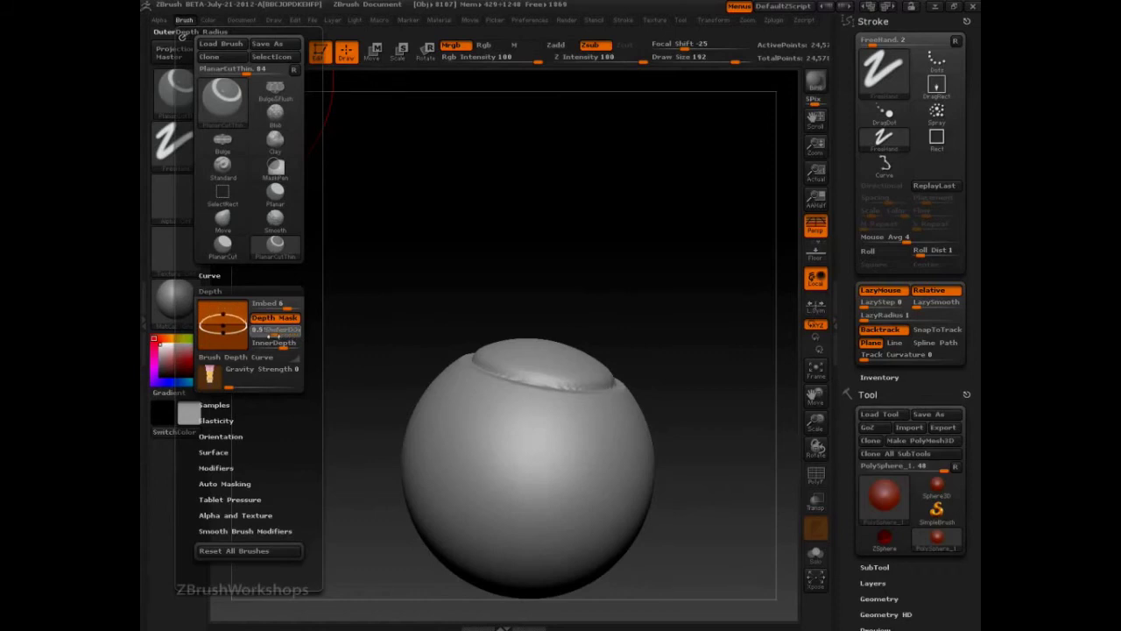
pyautogui.moveTo(282, 345); pyautogui.dragTo(272, 346)
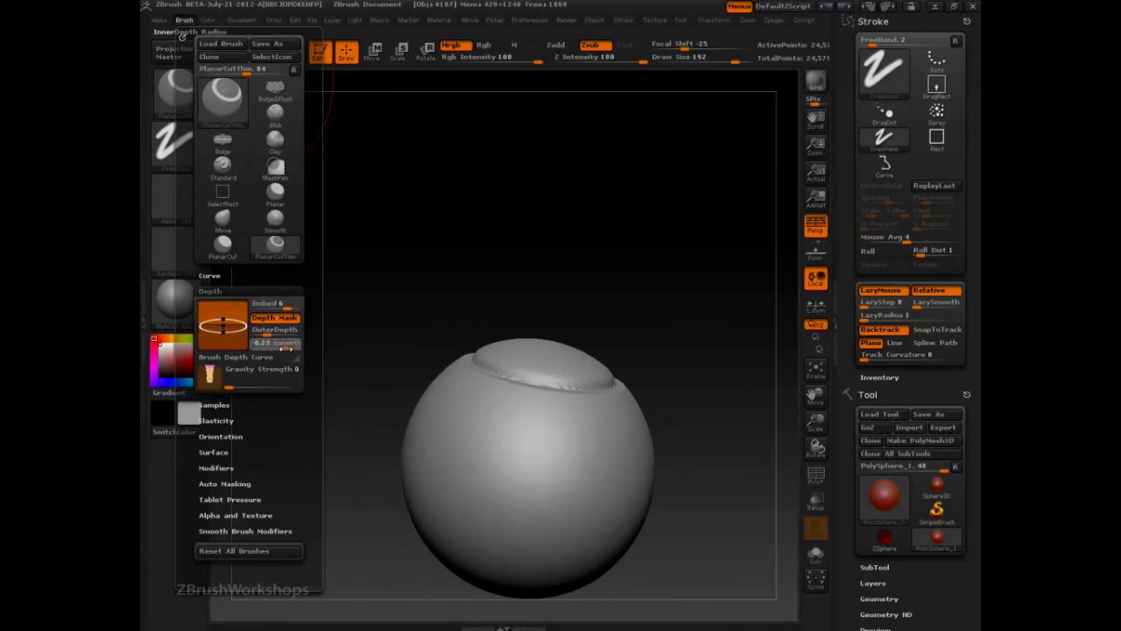
pyautogui.click(286, 348)
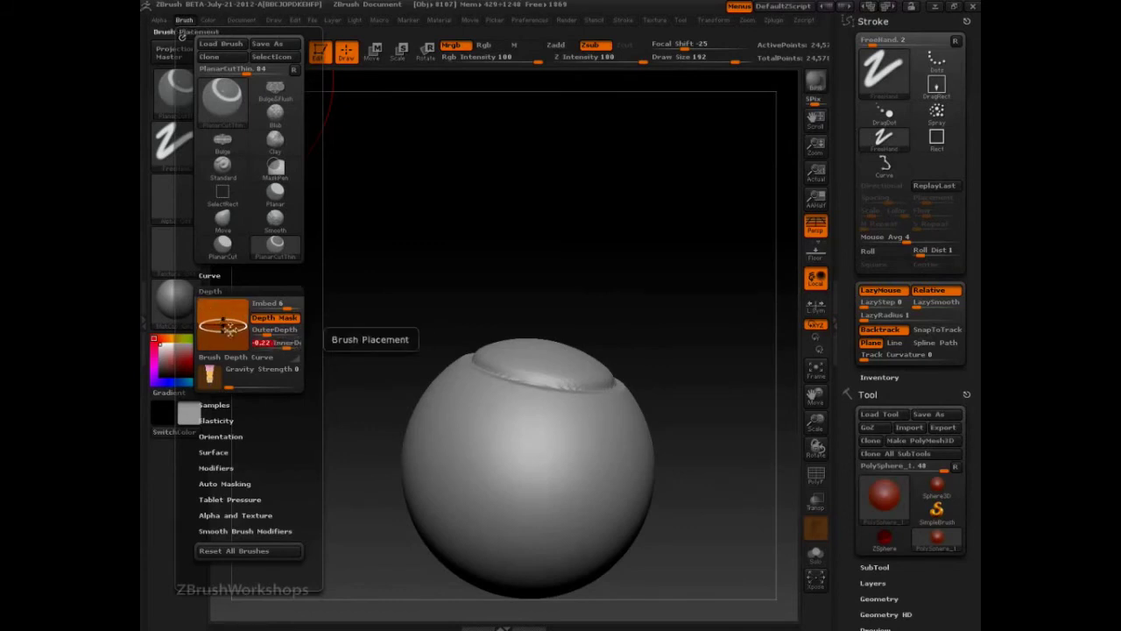
# Step: Set Imbed to 51 and cut a thin, deep groove around the lower part of the sphere
pyautogui.moveTo(225, 326); pyautogui.dragTo(225, 335)
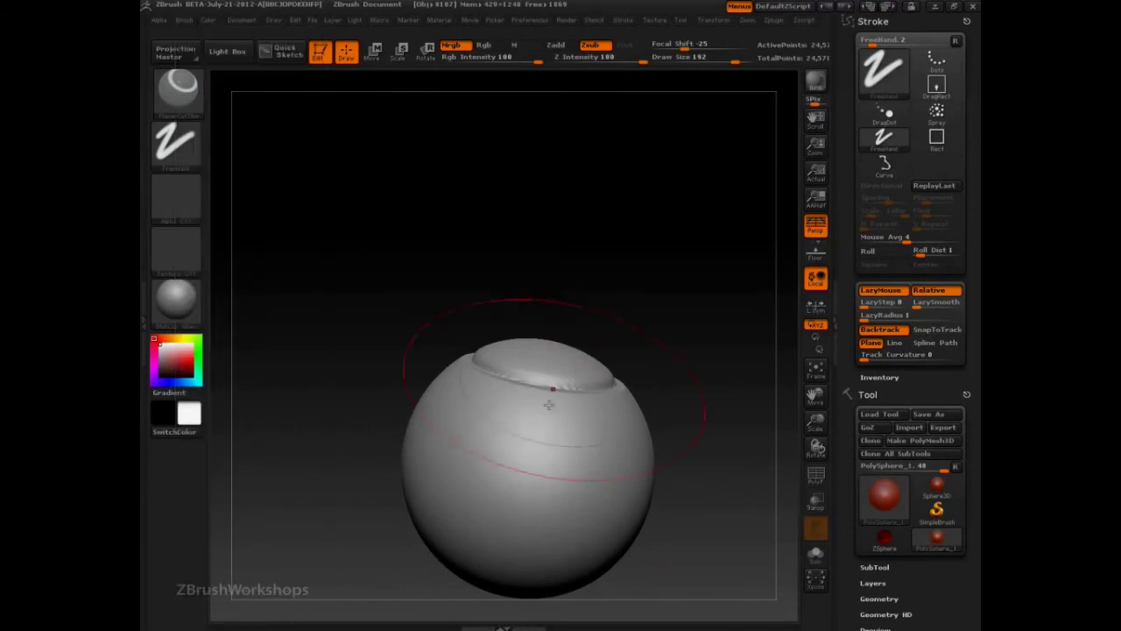
pyautogui.moveTo(532, 442)
pyautogui.mouseDown()
pyautogui.moveTo(508, 450)
pyautogui.moveTo(542, 437)
pyautogui.mouseUp()
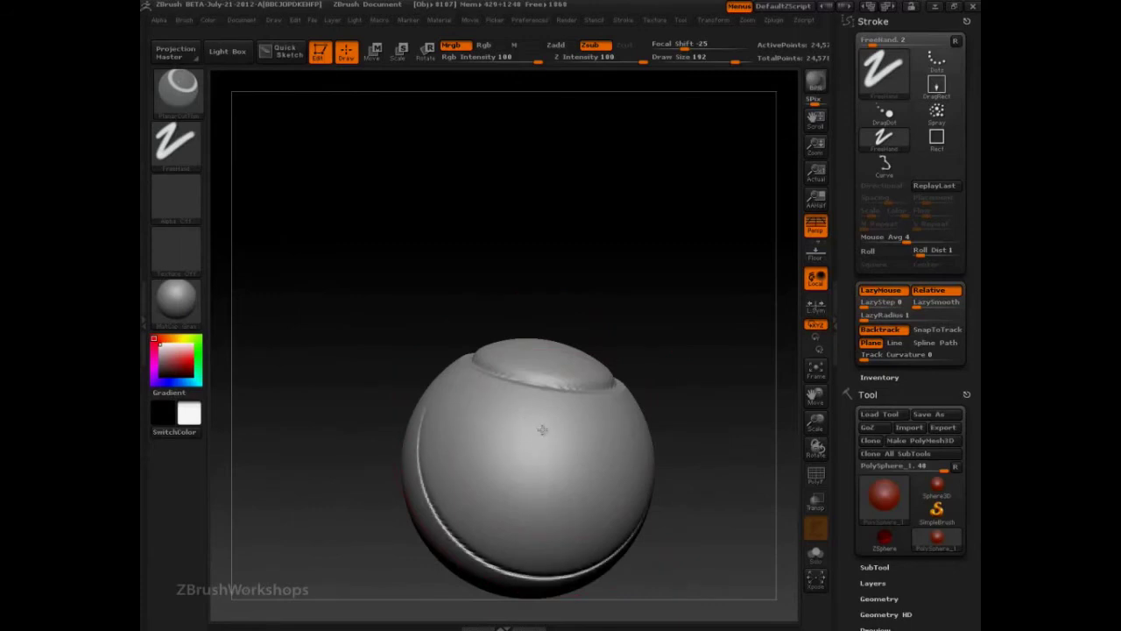
# Step: Lower the PlanarCutThin brush's Imbed to -12 and flatten a small patch on the front of the sphere
pyautogui.click(184, 19)
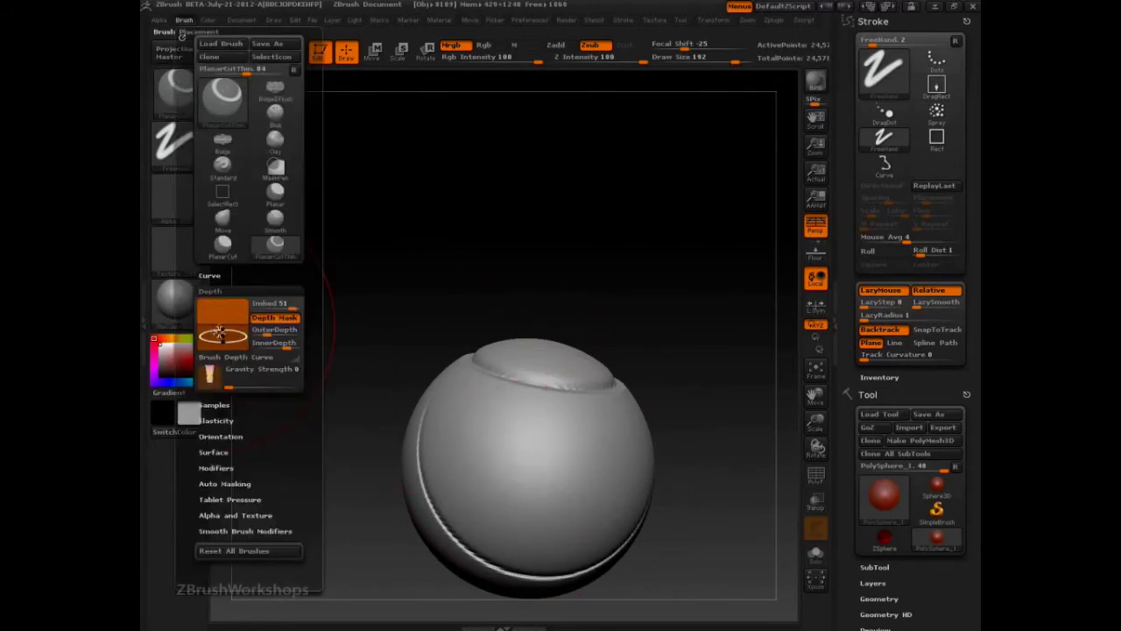
pyautogui.moveTo(225, 337); pyautogui.dragTo(225, 313)
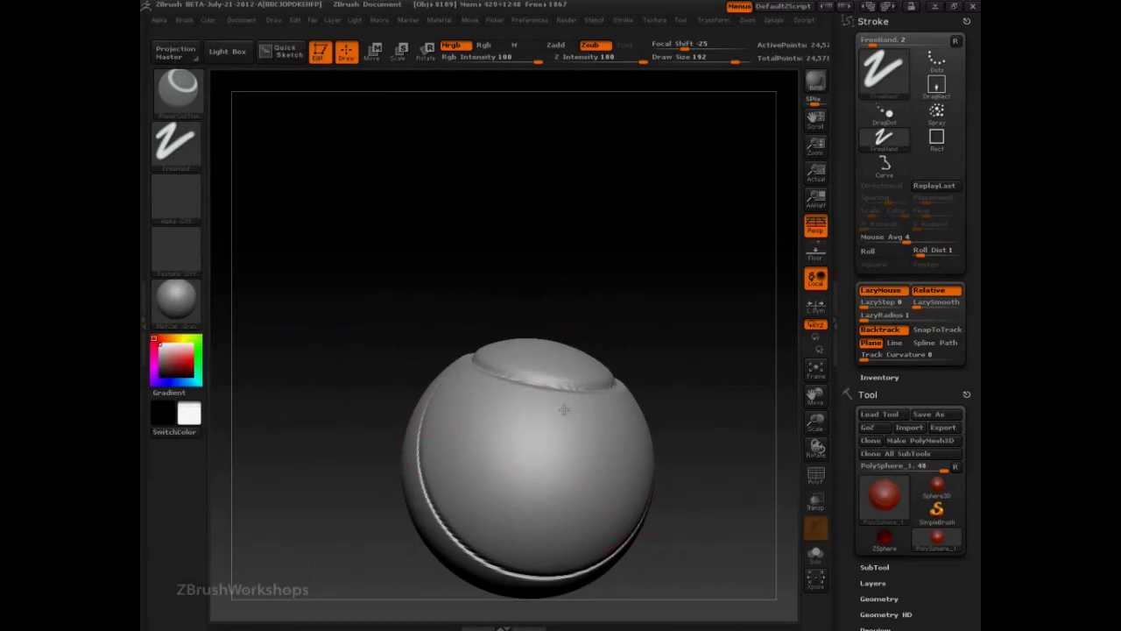
pyautogui.moveTo(696, 349); pyautogui.dragTo(764, 357)
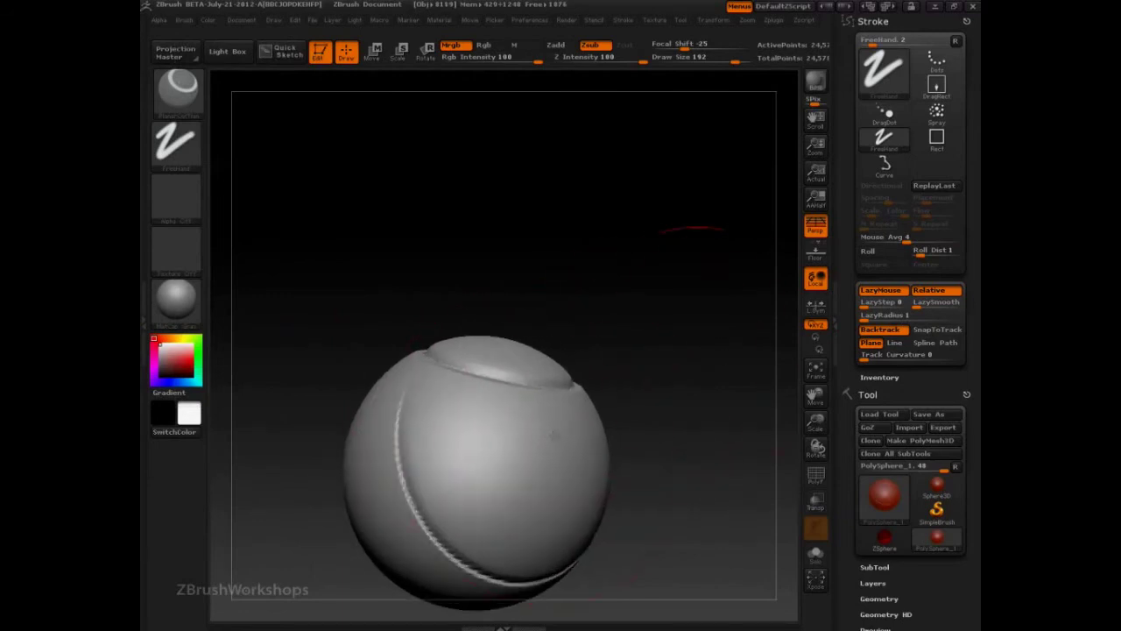
pyautogui.click(184, 19)
pyautogui.moveTo(224, 313); pyautogui.dragTo(225, 320)
pyautogui.moveTo(521, 424); pyautogui.dragTo(518, 433)
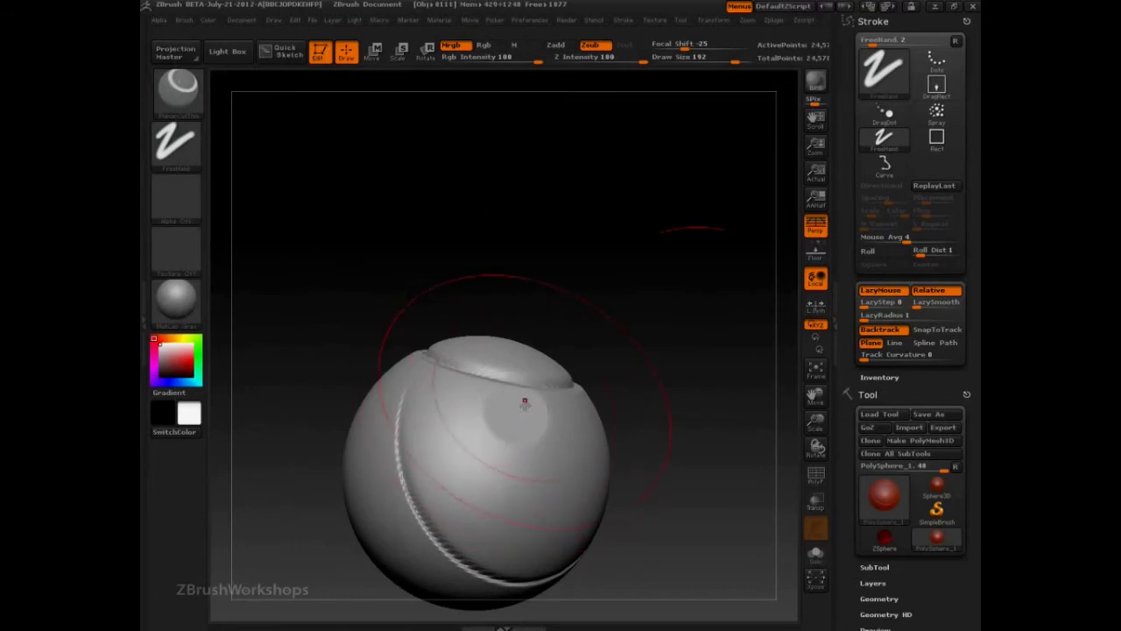
# Step: Raise Imbed to 46, cut a second thin groove alongside the lower one and reopen the brush's Depth settings
pyautogui.click(183, 19)
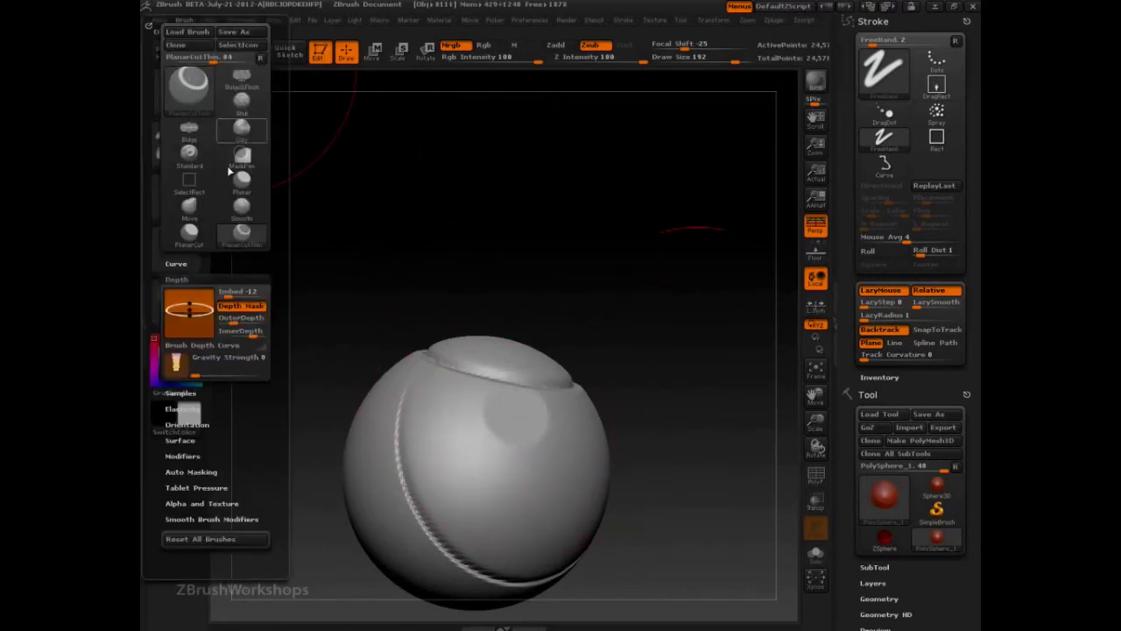
pyautogui.moveTo(189, 311); pyautogui.dragTo(195, 326)
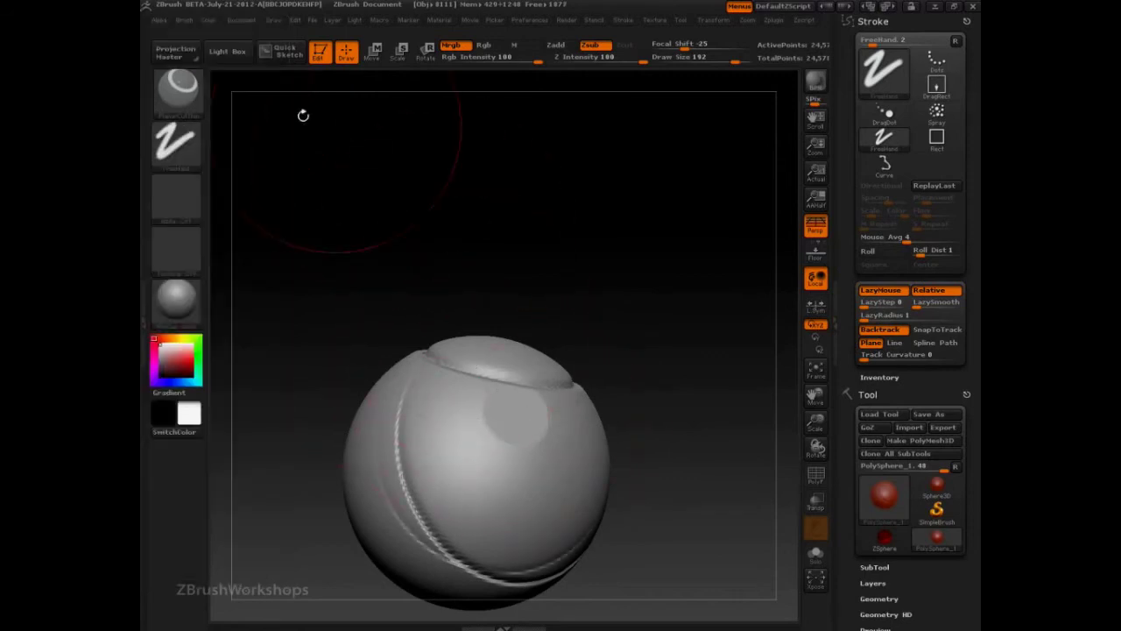
pyautogui.click(183, 20)
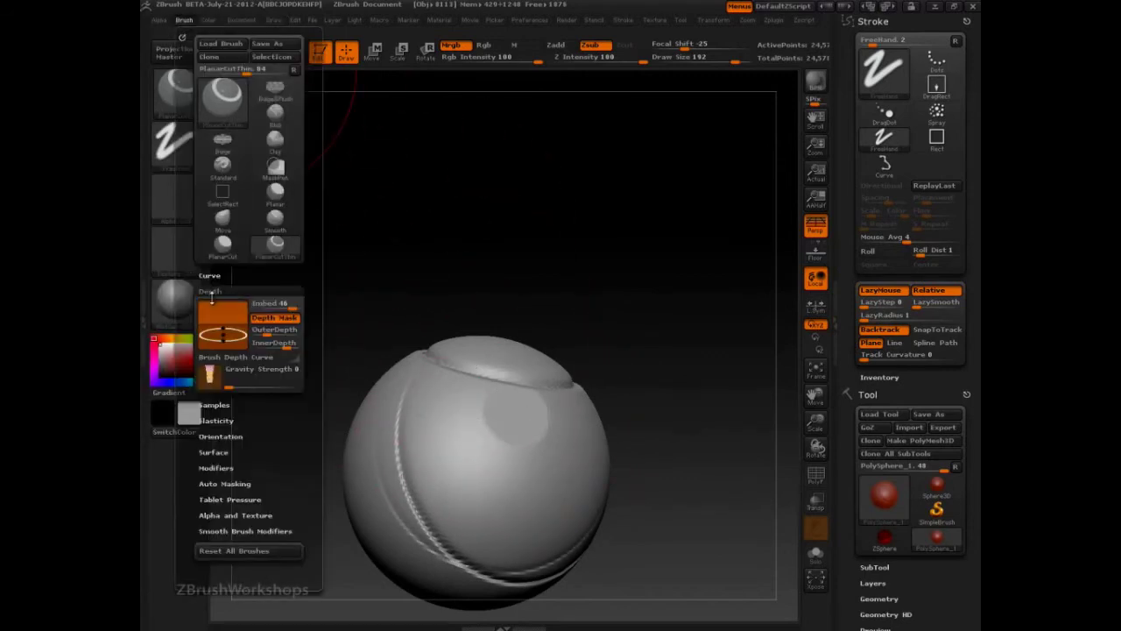
# Step: Reset all brushes to their default settings and reframe the grooved sphere
pyautogui.click(234, 550)
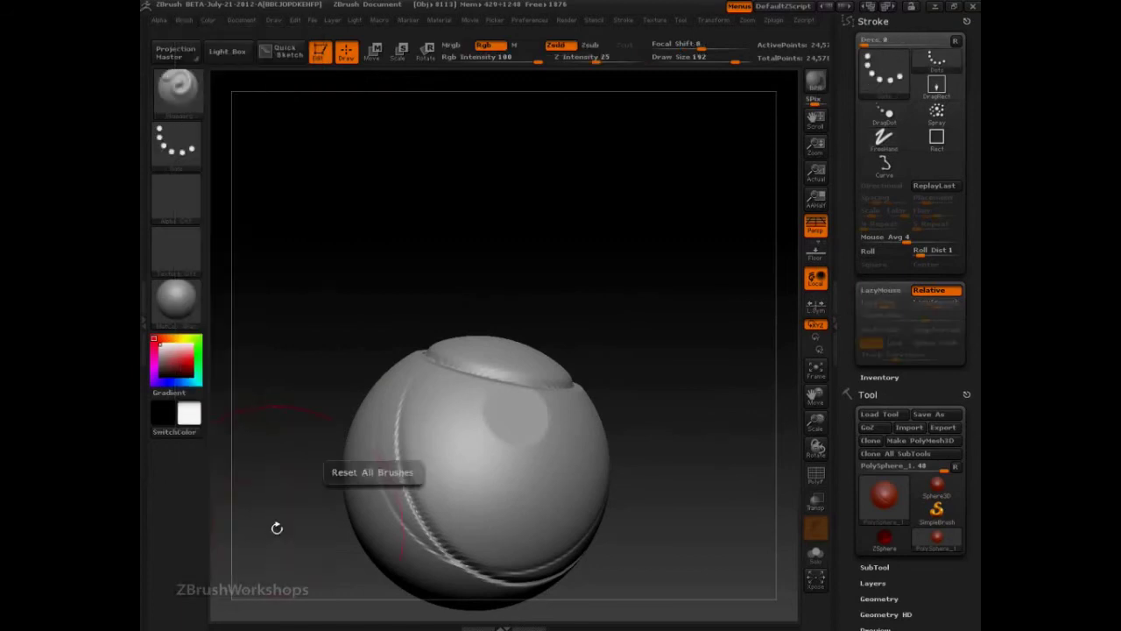
pyautogui.keyDown('alt'); pyautogui.moveTo(658, 331); pyautogui.dragTo(573, 275); pyautogui.keyUp('alt')
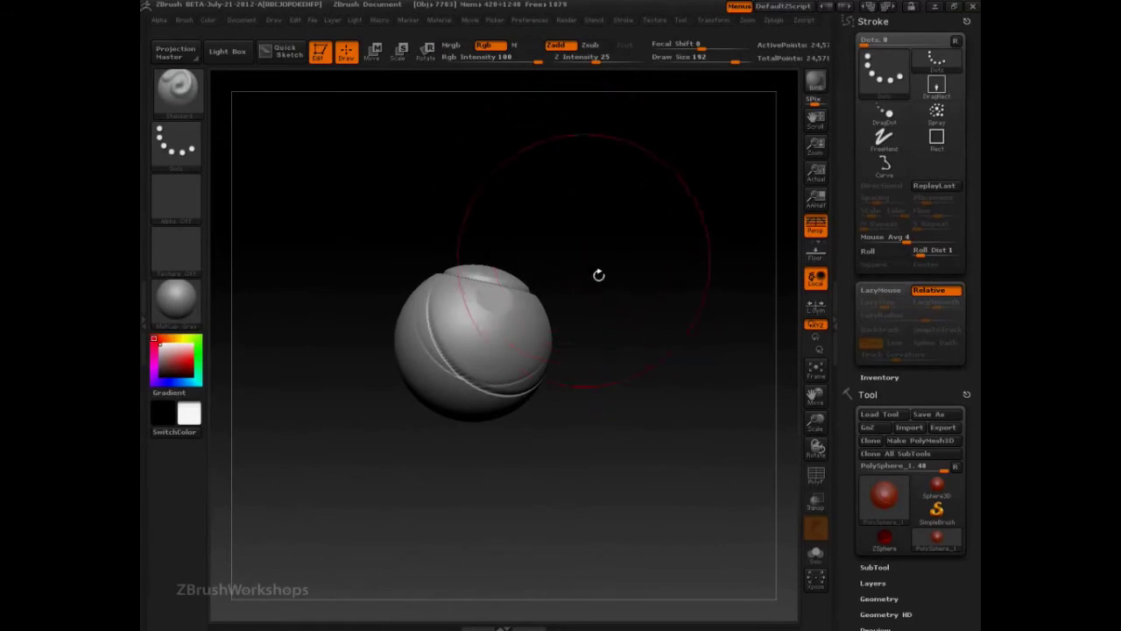
pyautogui.keyDown('alt'); pyautogui.moveTo(598, 275); pyautogui.dragTo(619, 261); pyautogui.keyUp('alt')
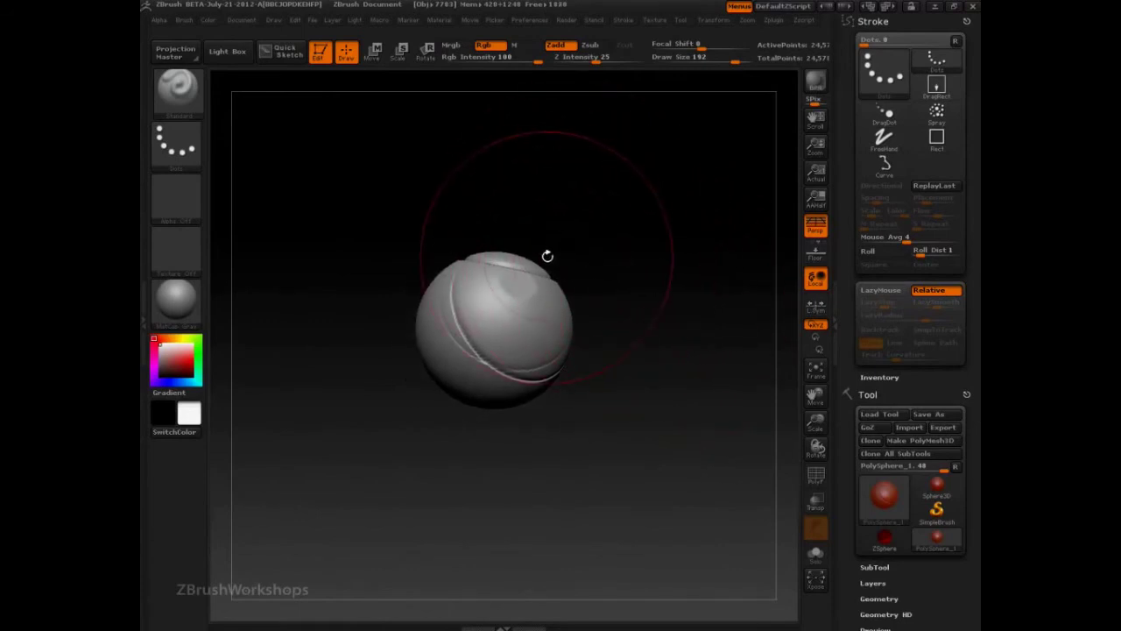
# Step: Select the ClayTubes brush and switch its stroke type to Spray
pyautogui.press('b')
pyautogui.press('c')
pyautogui.press('t')
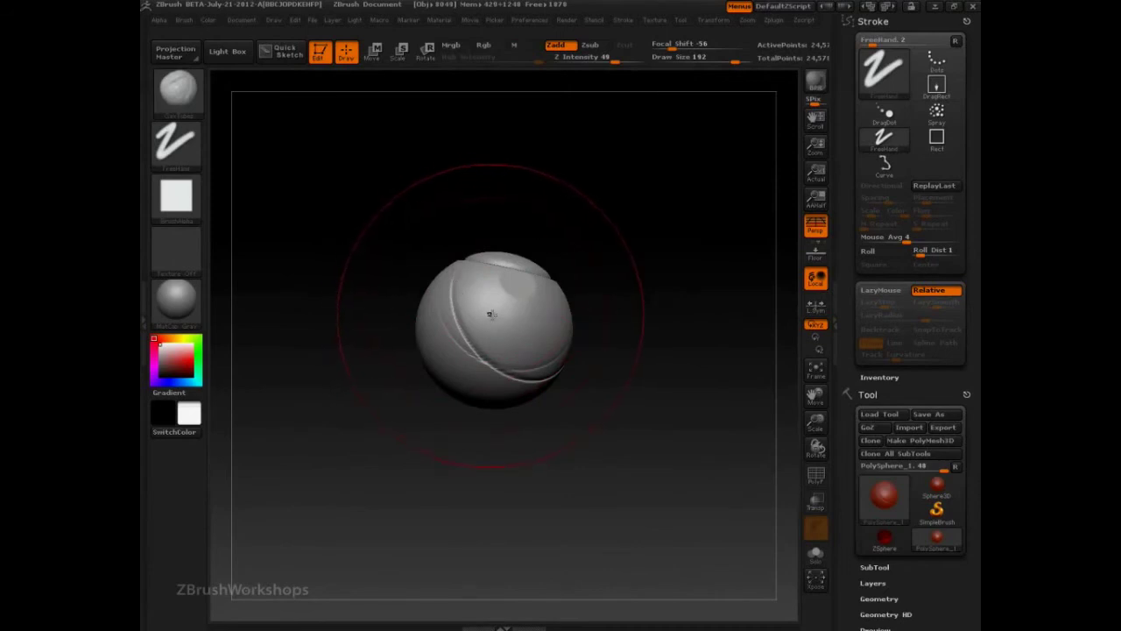
pyautogui.press('s')
pyautogui.moveTo(499, 321)
pyautogui.mouseDown()
pyautogui.moveTo(481, 321)
pyautogui.moveTo(527, 291)
pyautogui.moveTo(523, 302)
pyautogui.moveTo(505, 296)
pyautogui.moveTo(508, 342)
pyautogui.moveTo(488, 332)
pyautogui.mouseUp()
pyautogui.click(190, 159)
pyautogui.click(457, 162)
# Step: Build up rough lumps over the sphere at a draw size of 63 and subdivide the mesh
pyautogui.press('s')
pyautogui.moveTo(531, 364)
pyautogui.mouseDown()
pyautogui.moveTo(517, 307)
pyautogui.moveTo(480, 317)
pyautogui.moveTo(540, 316)
pyautogui.mouseUp()
pyautogui.moveTo(473, 350)
pyautogui.mouseDown()
pyautogui.moveTo(491, 298)
pyautogui.moveTo(455, 368)
pyautogui.mouseUp()
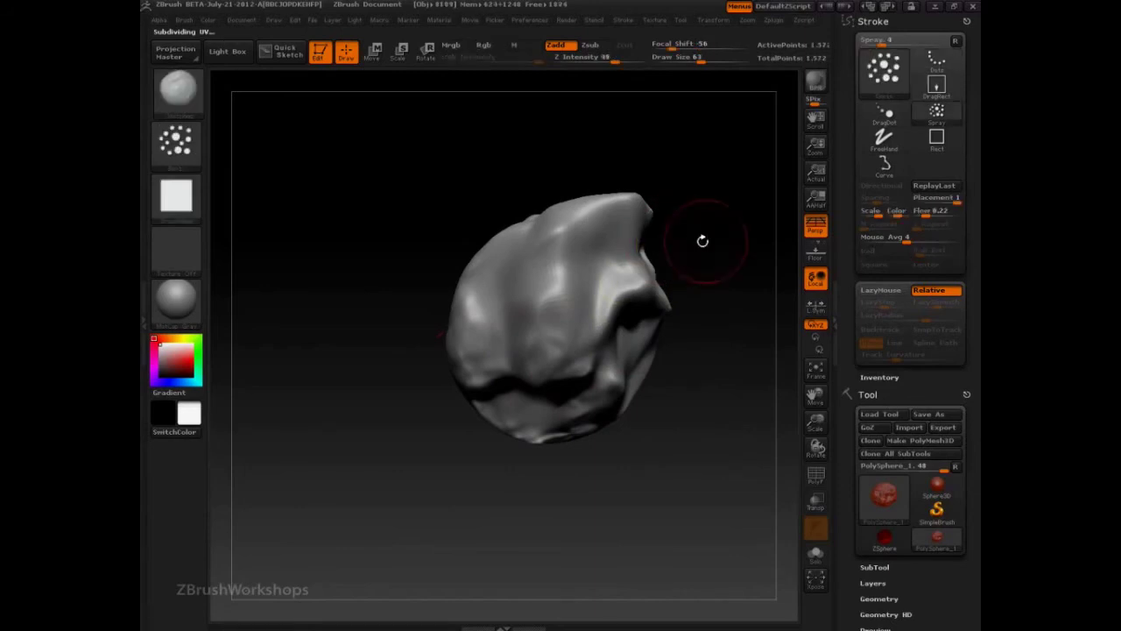
# Step: Select the TrimAdaptive brush and shave small flat facets into the front of the rock at a draw size of 21
pyautogui.moveTo(706, 243); pyautogui.dragTo(722, 252)
pyautogui.click(211, 114)
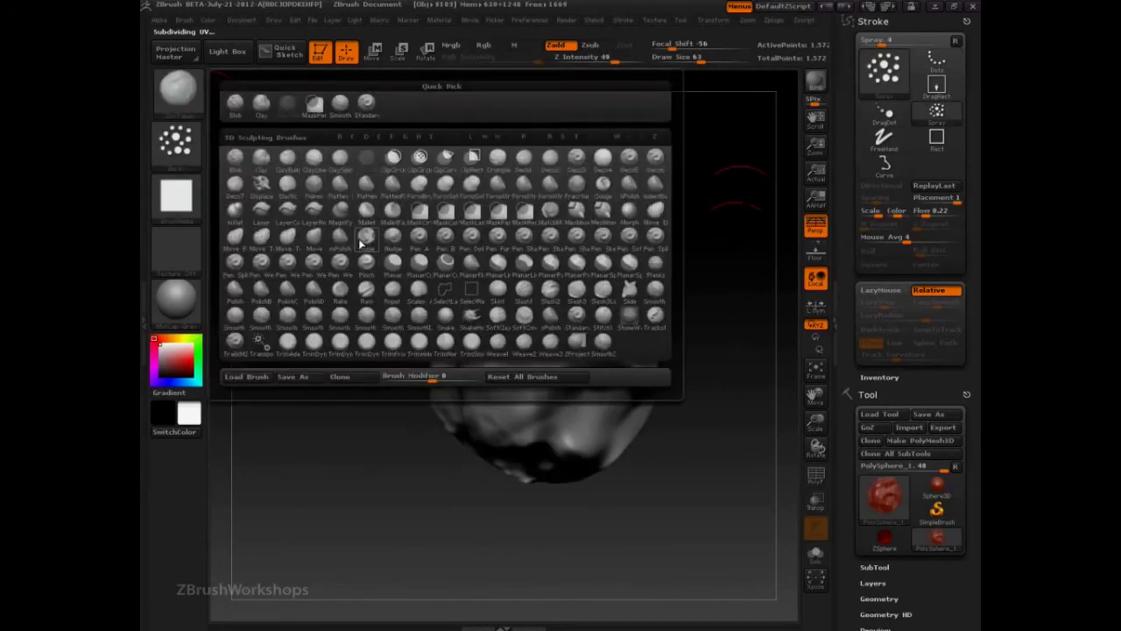
pyautogui.click(369, 344)
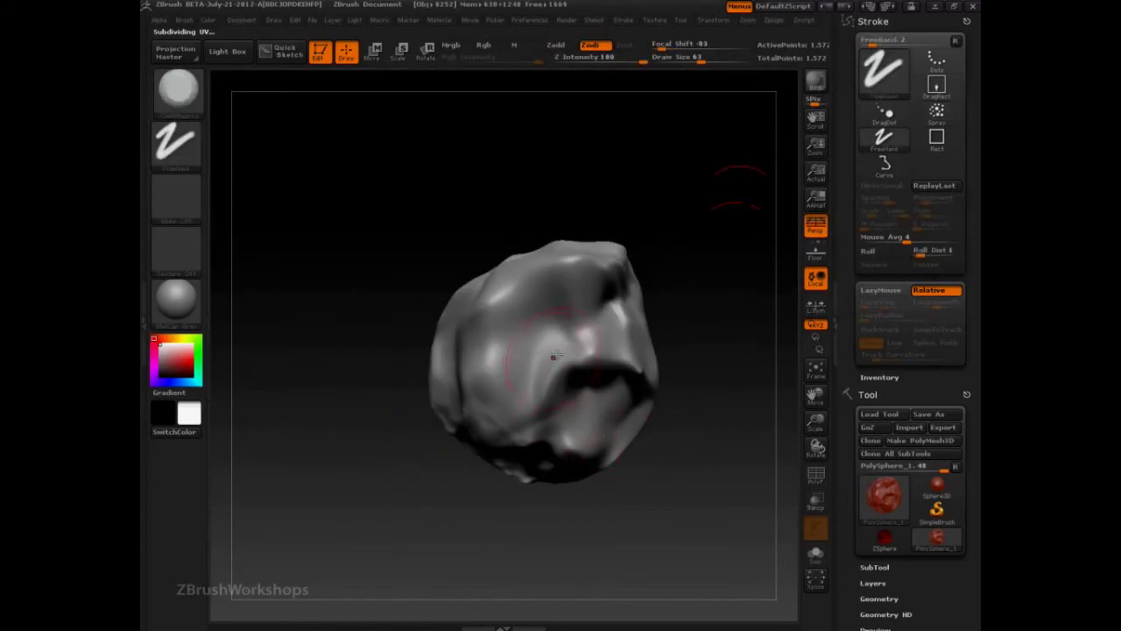
pyautogui.press('s')
pyautogui.moveTo(556, 302)
pyautogui.mouseDown()
pyautogui.moveTo(537, 301)
pyautogui.moveTo(576, 279)
pyautogui.mouseUp()
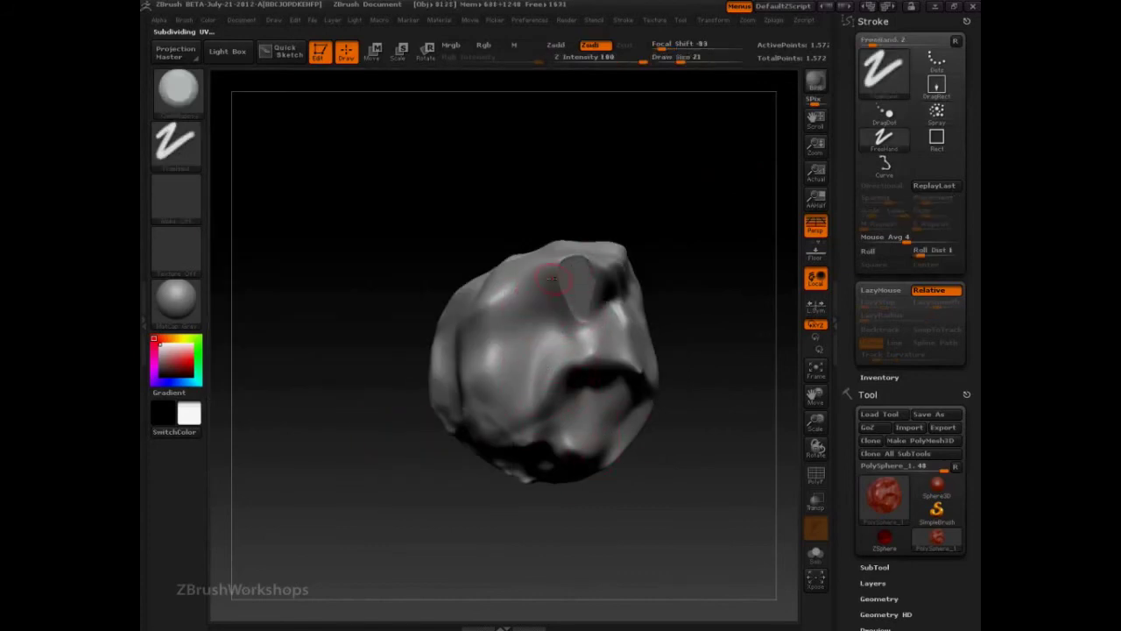
pyautogui.moveTo(532, 344); pyautogui.dragTo(520, 305)
pyautogui.moveTo(558, 343)
pyautogui.mouseDown()
pyautogui.moveTo(571, 331)
pyautogui.moveTo(528, 336)
pyautogui.moveTo(547, 332)
pyautogui.mouseUp()
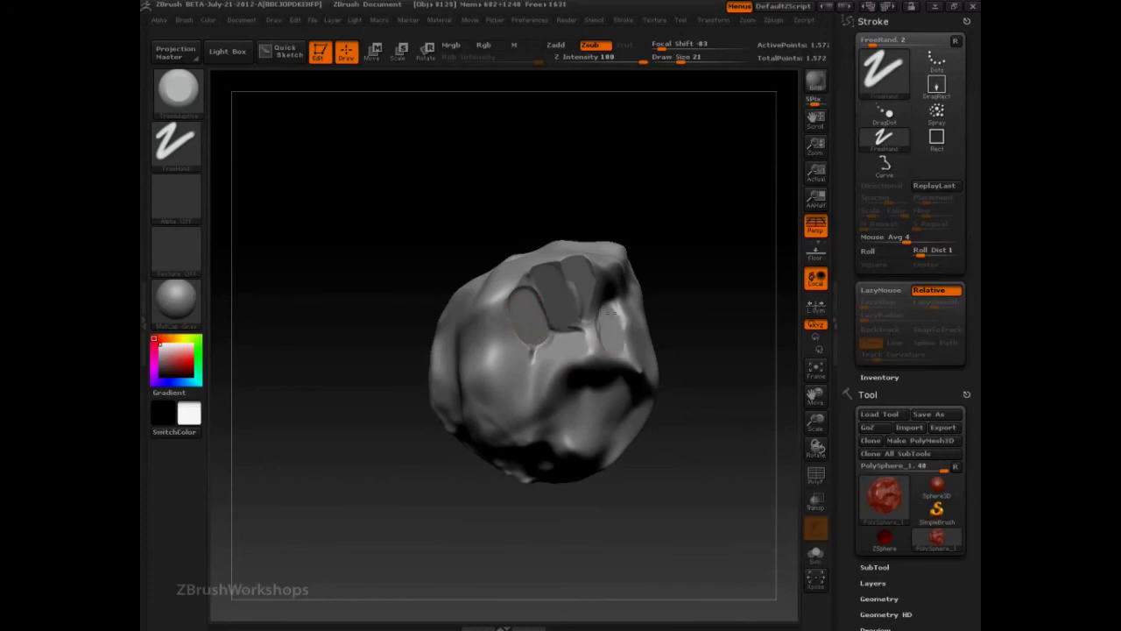
pyautogui.moveTo(612, 313); pyautogui.dragTo(617, 306)
pyautogui.moveTo(741, 289)
pyautogui.mouseDown()
pyautogui.moveTo(616, 277)
pyautogui.moveTo(634, 279)
pyautogui.moveTo(607, 368)
pyautogui.moveTo(585, 366)
pyautogui.mouseUp()
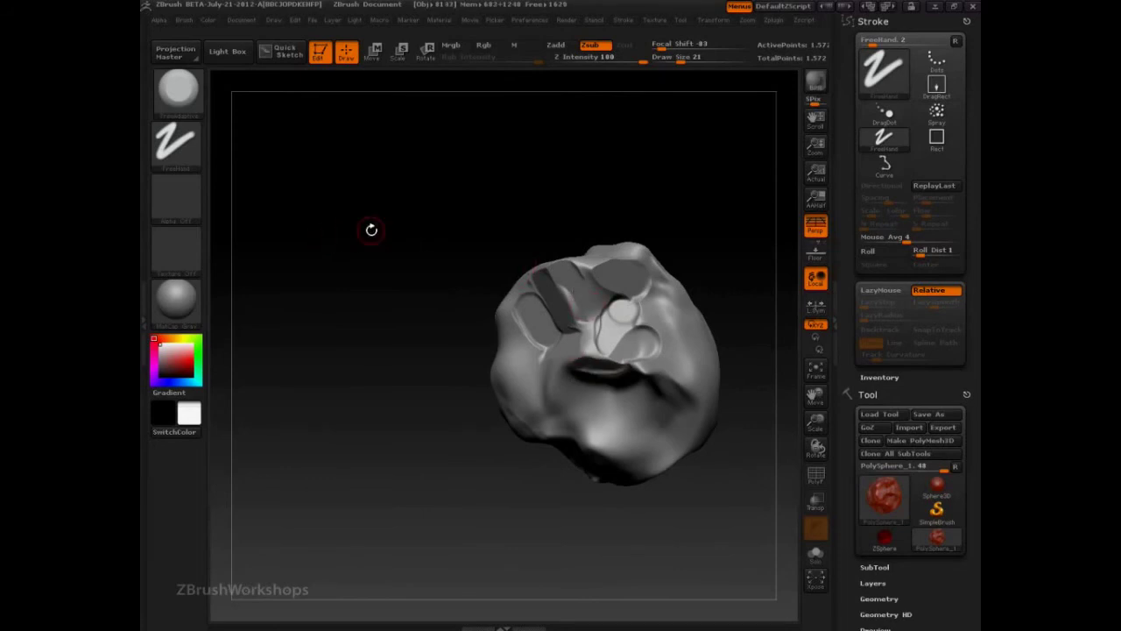
# Step: Select the PlanarCut brush at a draw size of 53 and slice broad flat facets around the rock
pyautogui.click(194, 103)
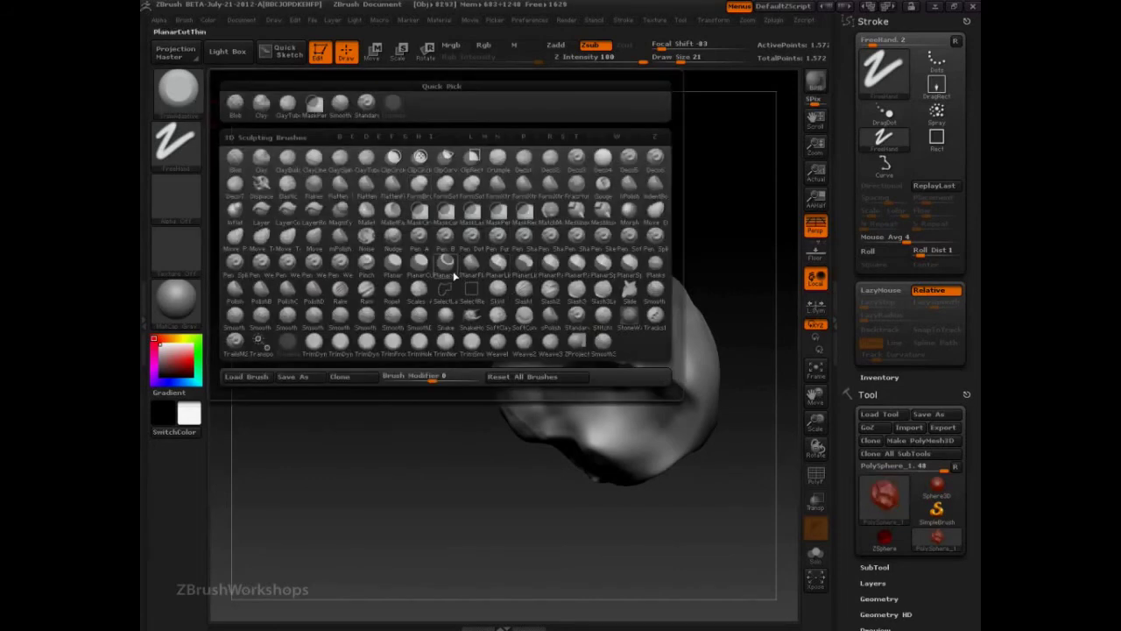
pyautogui.click(420, 260)
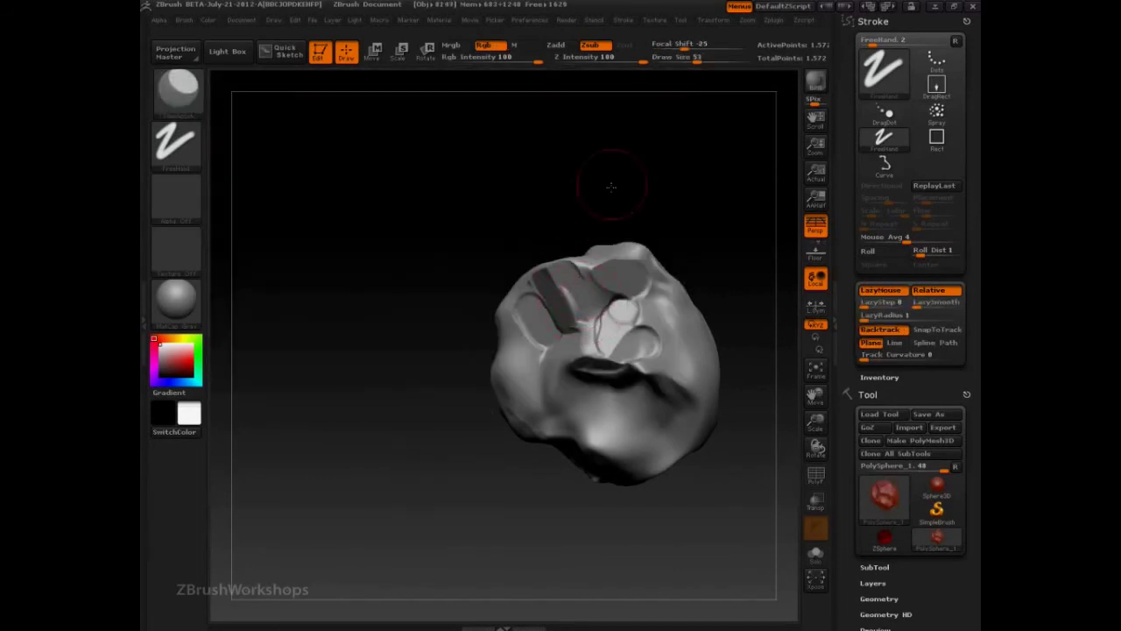
pyautogui.moveTo(610, 186); pyautogui.dragTo(687, 195)
pyautogui.moveTo(613, 280); pyautogui.dragTo(575, 269)
pyautogui.hotkey('ctrl', 'z')
pyautogui.hotkey('ctrl', 'z')
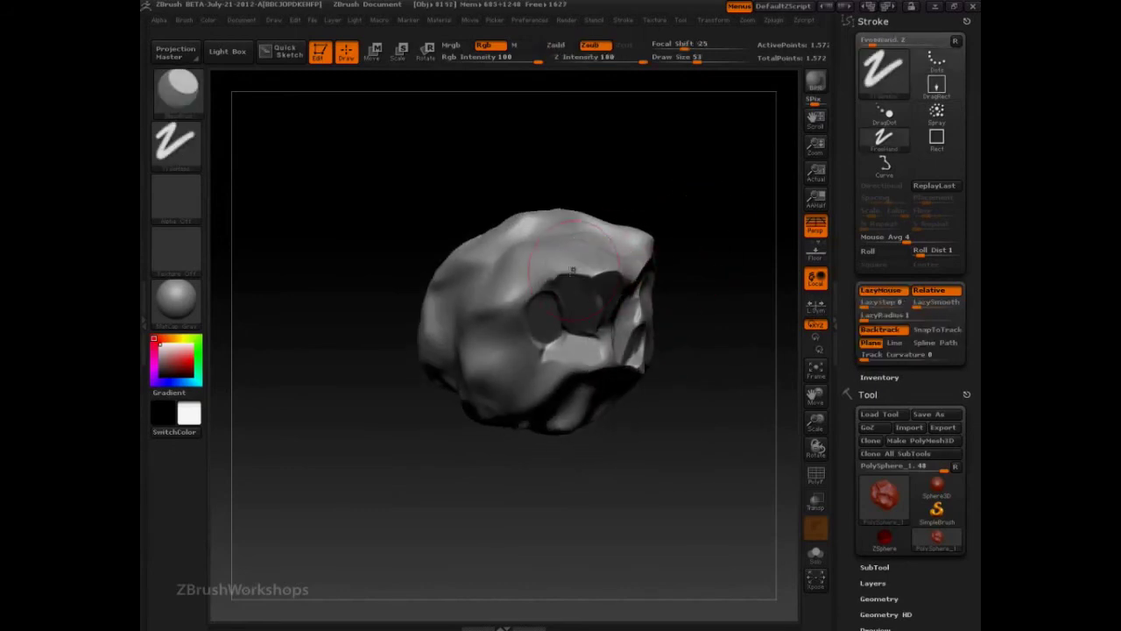
pyautogui.moveTo(729, 265)
pyautogui.mouseDown()
pyautogui.moveTo(609, 456)
pyautogui.moveTo(587, 454)
pyautogui.moveTo(613, 464)
pyautogui.moveTo(560, 403)
pyautogui.moveTo(517, 394)
pyautogui.moveTo(549, 420)
pyautogui.mouseUp()
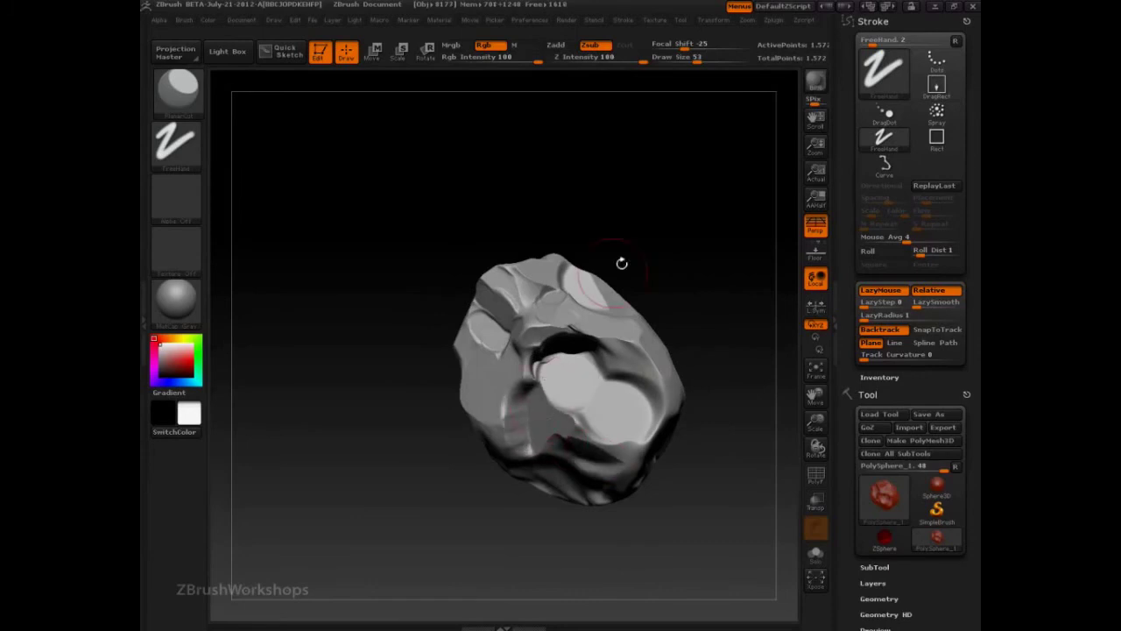
pyautogui.moveTo(621, 260); pyautogui.dragTo(679, 197)
pyautogui.moveTo(529, 354)
pyautogui.mouseDown()
pyautogui.moveTo(501, 391)
pyautogui.moveTo(473, 368)
pyautogui.moveTo(460, 385)
pyautogui.moveTo(420, 353)
pyautogui.moveTo(405, 381)
pyautogui.mouseUp()
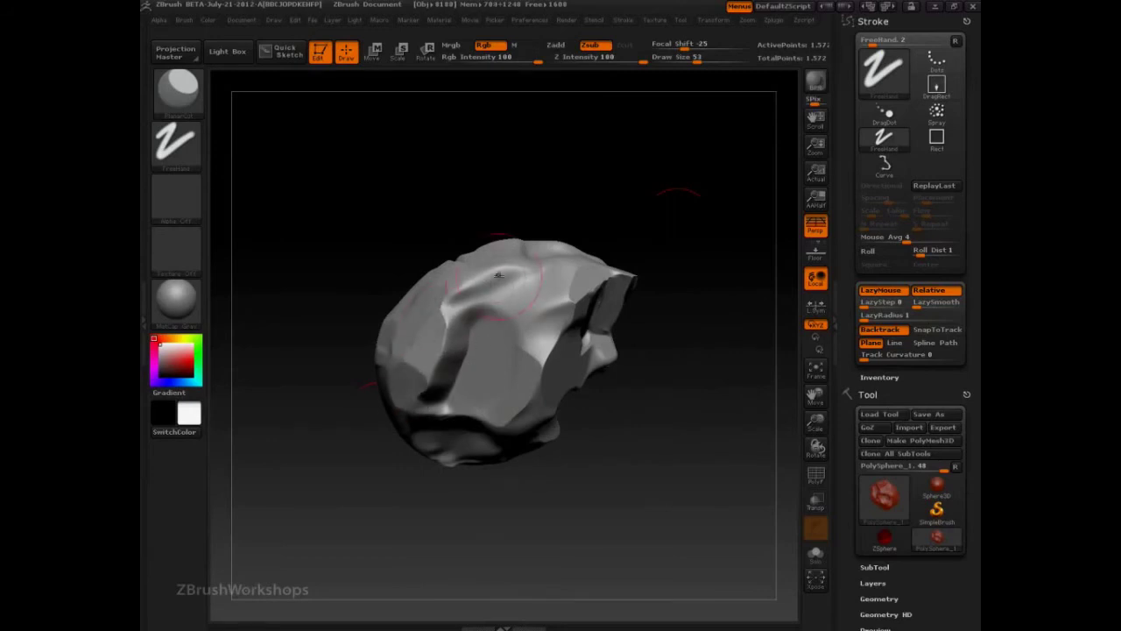
pyautogui.moveTo(499, 275)
pyautogui.mouseDown()
pyautogui.moveTo(453, 317)
pyautogui.moveTo(547, 300)
pyautogui.moveTo(497, 306)
pyautogui.mouseUp()
# Step: Select the PlanarCutThin brush with the Spray stroke and make light test cuts on the rock's front
pyautogui.moveTo(720, 313)
pyautogui.mouseDown()
pyautogui.moveTo(737, 287)
pyautogui.moveTo(698, 212)
pyautogui.moveTo(636, 212)
pyautogui.mouseUp()
pyautogui.click(156, 102)
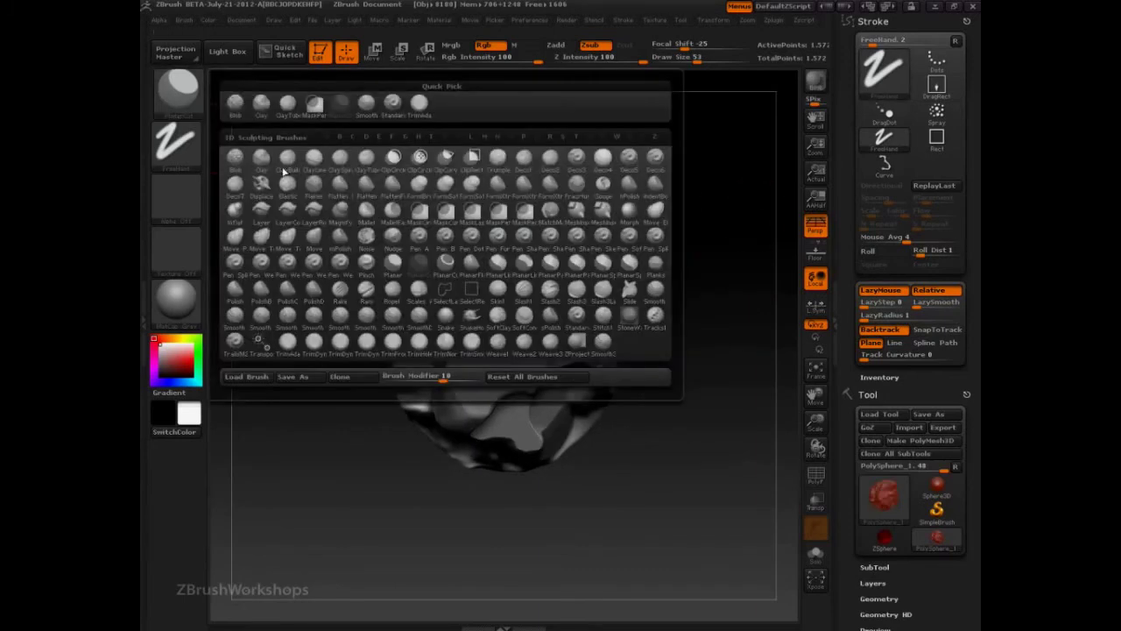
pyautogui.click(447, 273)
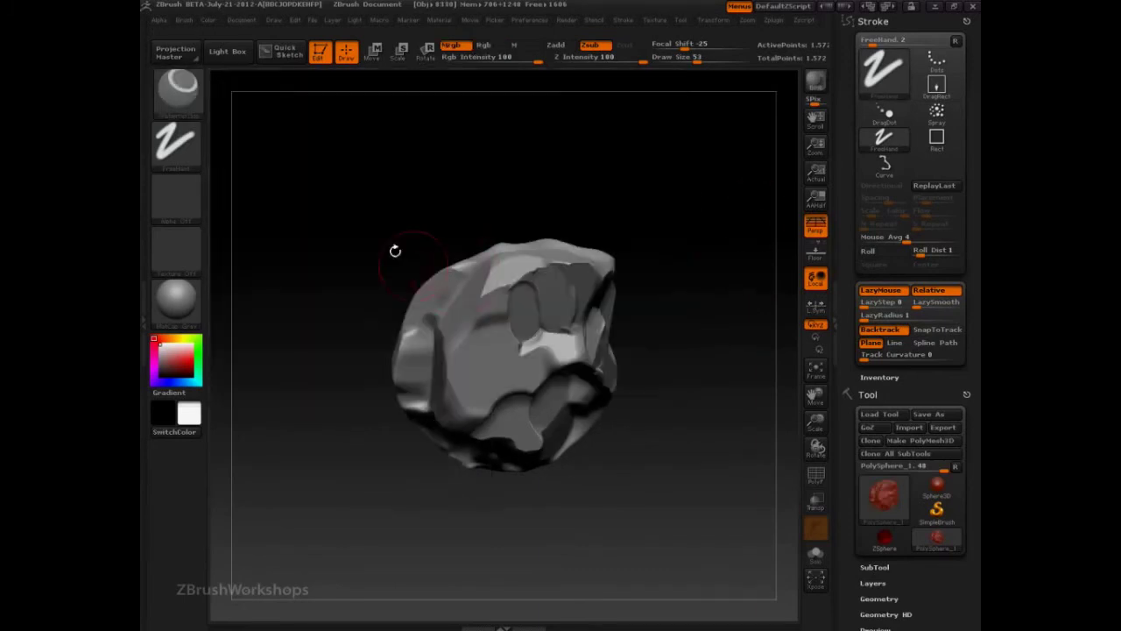
pyautogui.click(175, 142)
pyautogui.click(458, 158)
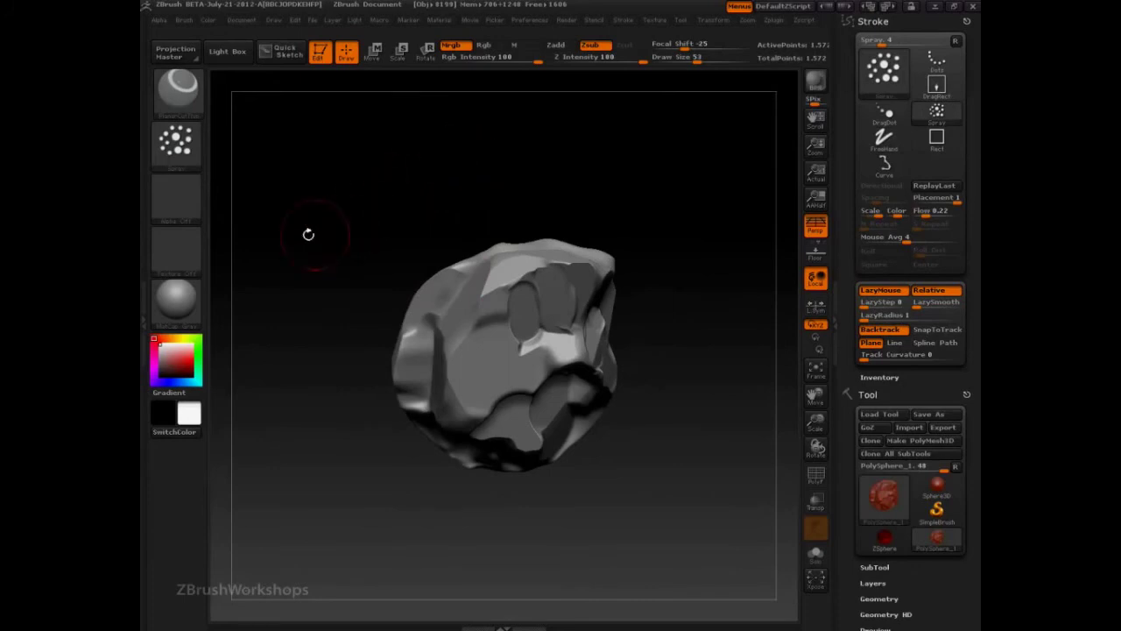
pyautogui.press('s')
pyautogui.moveTo(496, 335); pyautogui.dragTo(515, 337)
pyautogui.click(184, 19)
pyautogui.press('s')
pyautogui.moveTo(522, 352); pyautogui.dragTo(506, 352)
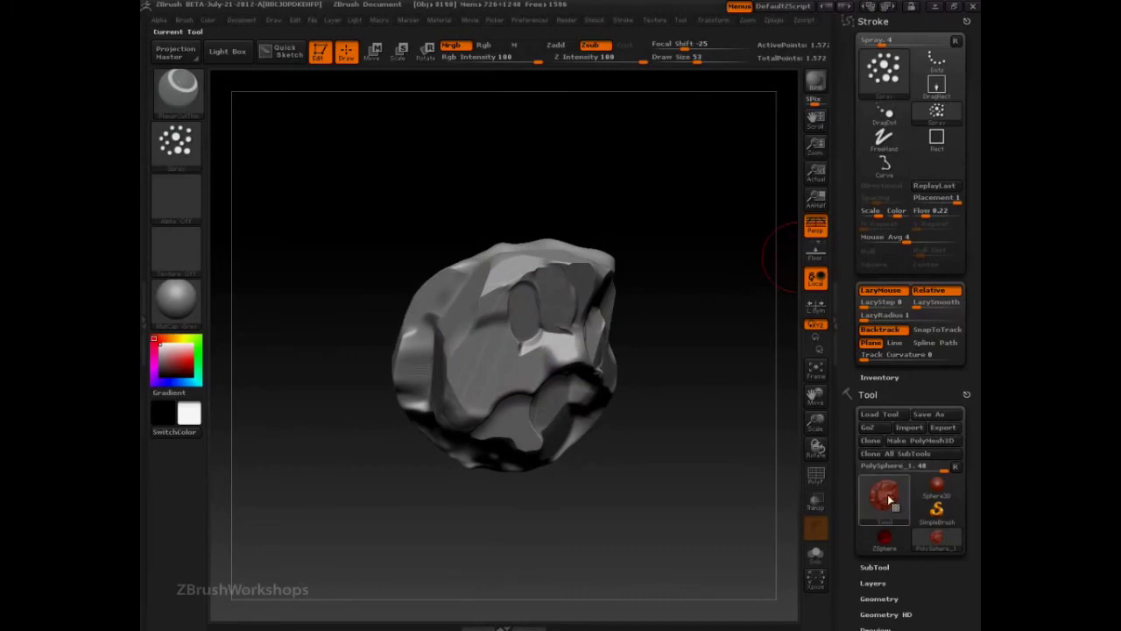
# Step: Drop the rock to a lower subdivision level and set the draw size to 97
pyautogui.moveTo(893, 499)
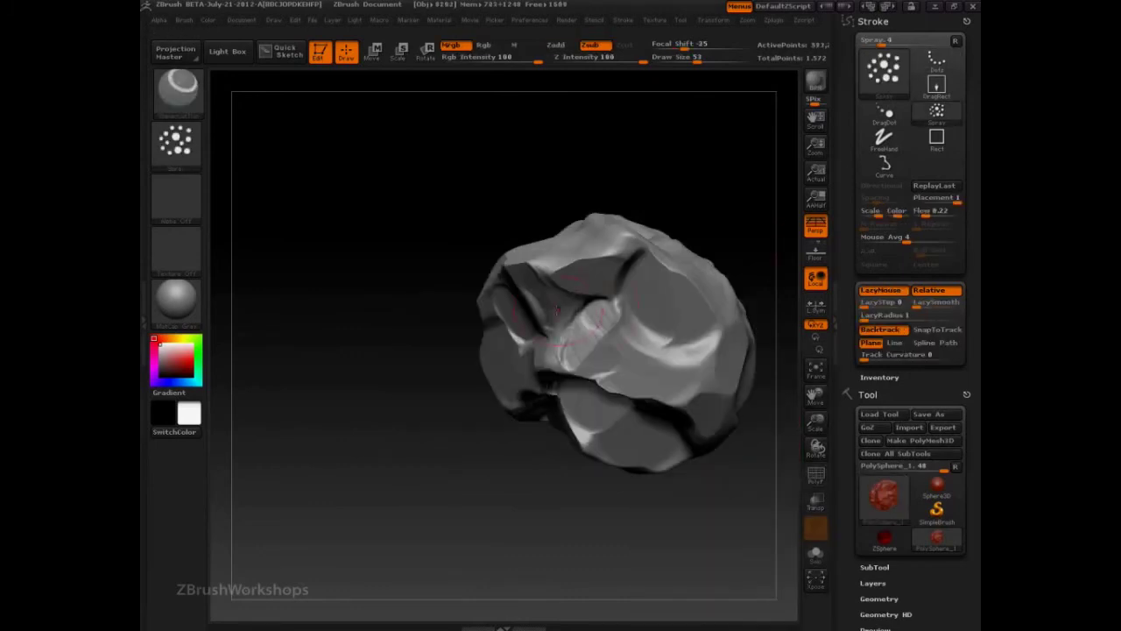
pyautogui.press('s')
pyautogui.moveTo(574, 321); pyautogui.dragTo(589, 320)
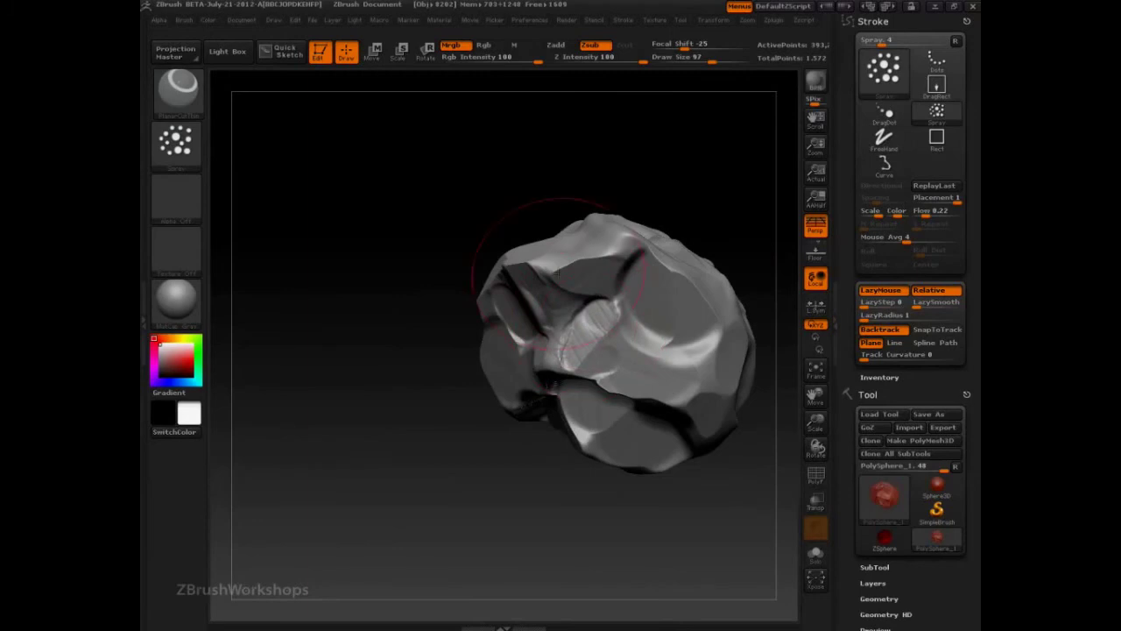
# Step: Adjust the depth mask's OuterDepth, set InnerDepth to -0.33 and reduce the draw size to 70
pyautogui.click(183, 21)
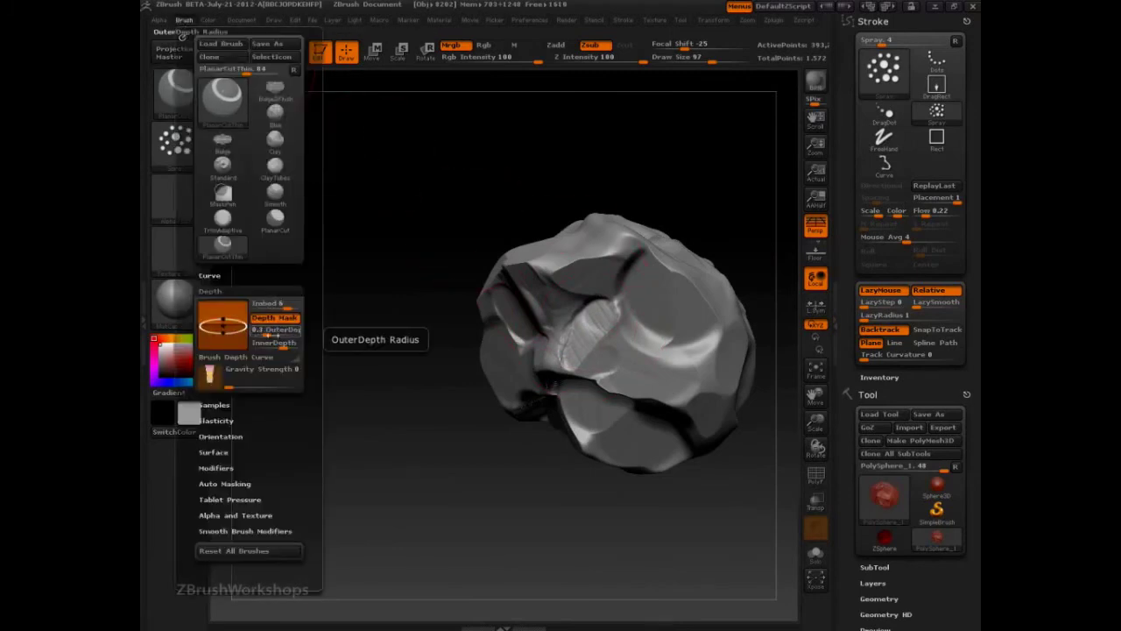
pyautogui.moveTo(268, 344); pyautogui.dragTo(280, 346)
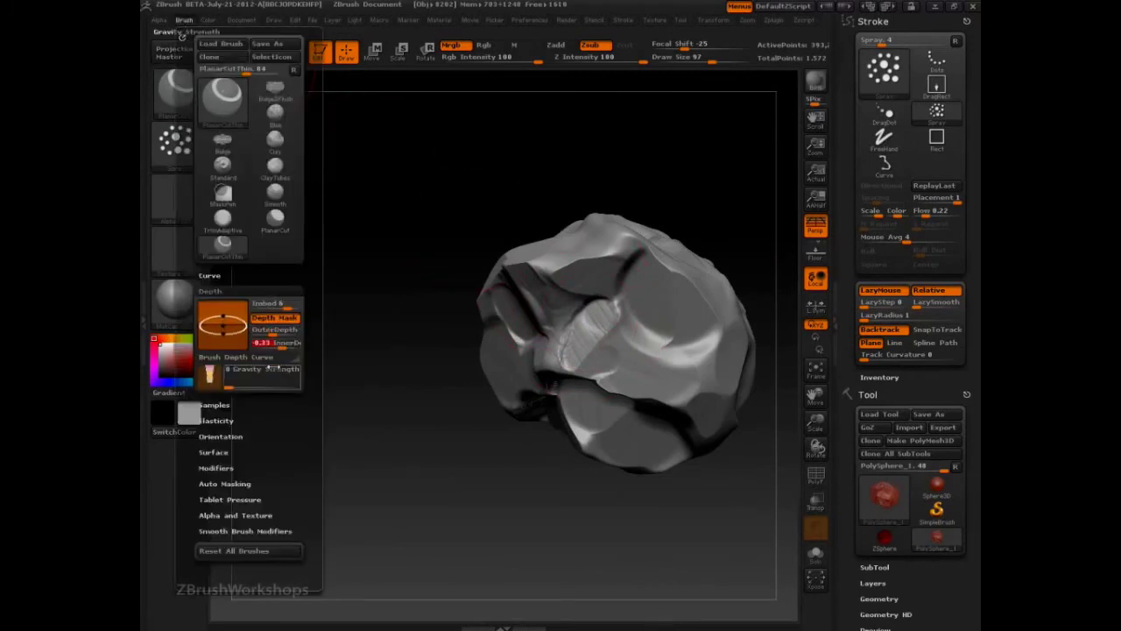
pyautogui.click(237, 357)
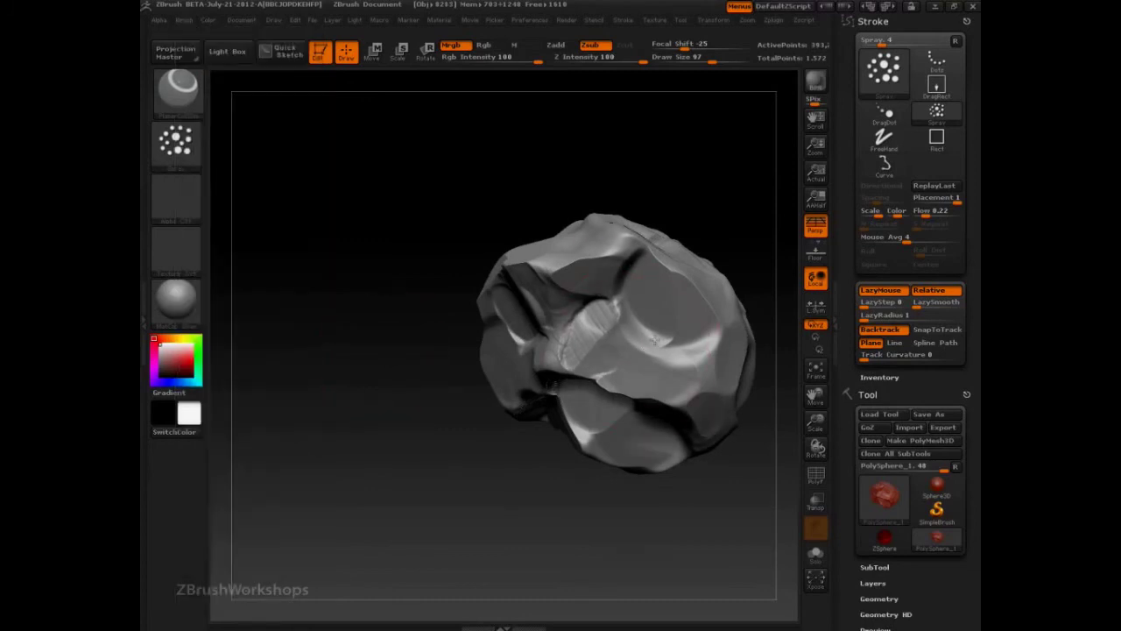
pyautogui.press('s')
pyautogui.moveTo(653, 343); pyautogui.dragTo(635, 343)
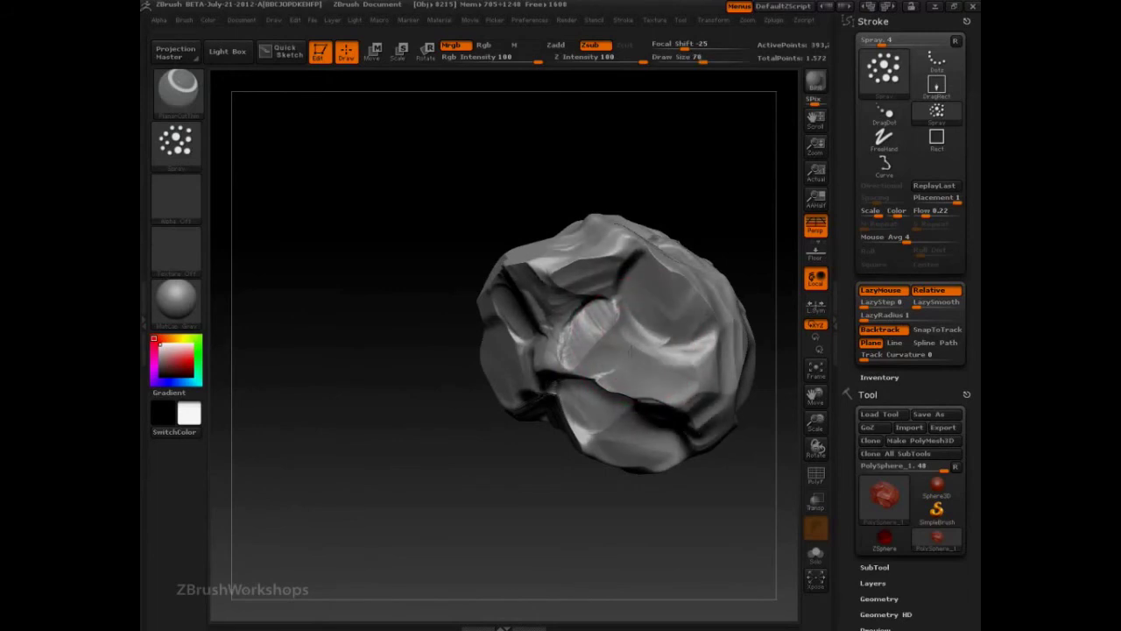
# Step: Carve long diagonal cuts up the front face of the rock to form layered striations
pyautogui.moveTo(377, 377); pyautogui.dragTo(429, 372)
pyautogui.moveTo(496, 395); pyautogui.dragTo(561, 385)
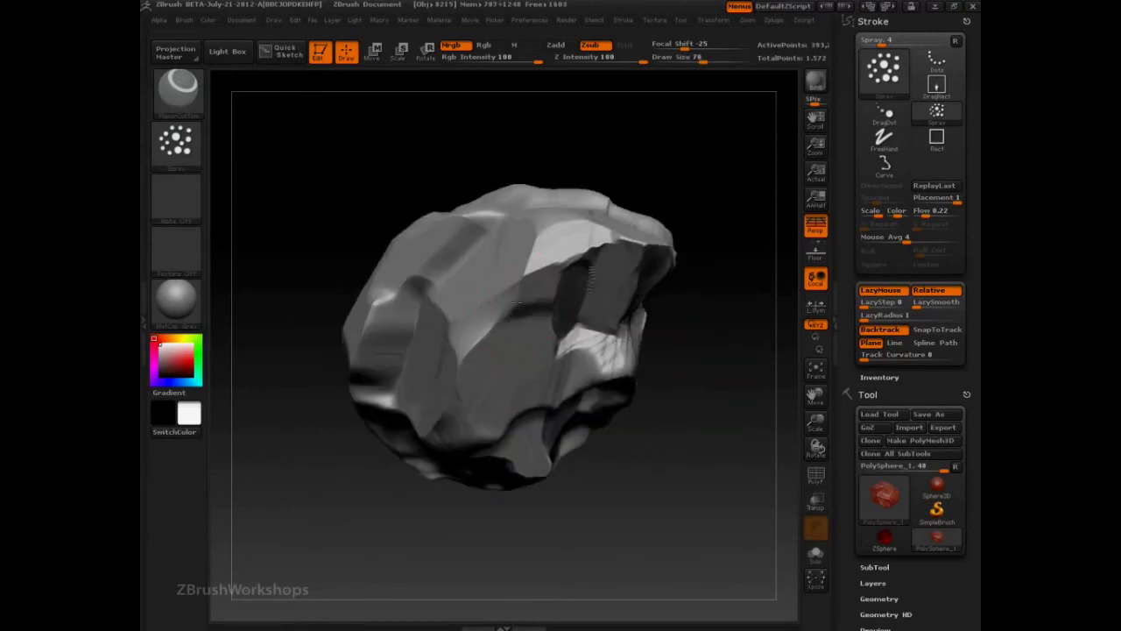
pyautogui.moveTo(496, 429)
pyautogui.mouseDown()
pyautogui.moveTo(591, 320)
pyautogui.moveTo(572, 295)
pyautogui.moveTo(595, 289)
pyautogui.mouseUp()
pyautogui.moveTo(492, 350)
pyautogui.mouseDown()
pyautogui.moveTo(560, 249)
pyautogui.moveTo(508, 289)
pyautogui.mouseUp()
pyautogui.moveTo(438, 385); pyautogui.dragTo(490, 272)
pyautogui.moveTo(522, 355)
pyautogui.mouseDown()
pyautogui.moveTo(596, 341)
pyautogui.moveTo(613, 315)
pyautogui.moveTo(570, 312)
pyautogui.moveTo(604, 280)
pyautogui.moveTo(566, 325)
pyautogui.moveTo(578, 280)
pyautogui.mouseUp()
# Step: Cut crossing strokes over the rock's side and upper surface to break it into jagged strata
pyautogui.moveTo(666, 384); pyautogui.dragTo(766, 399)
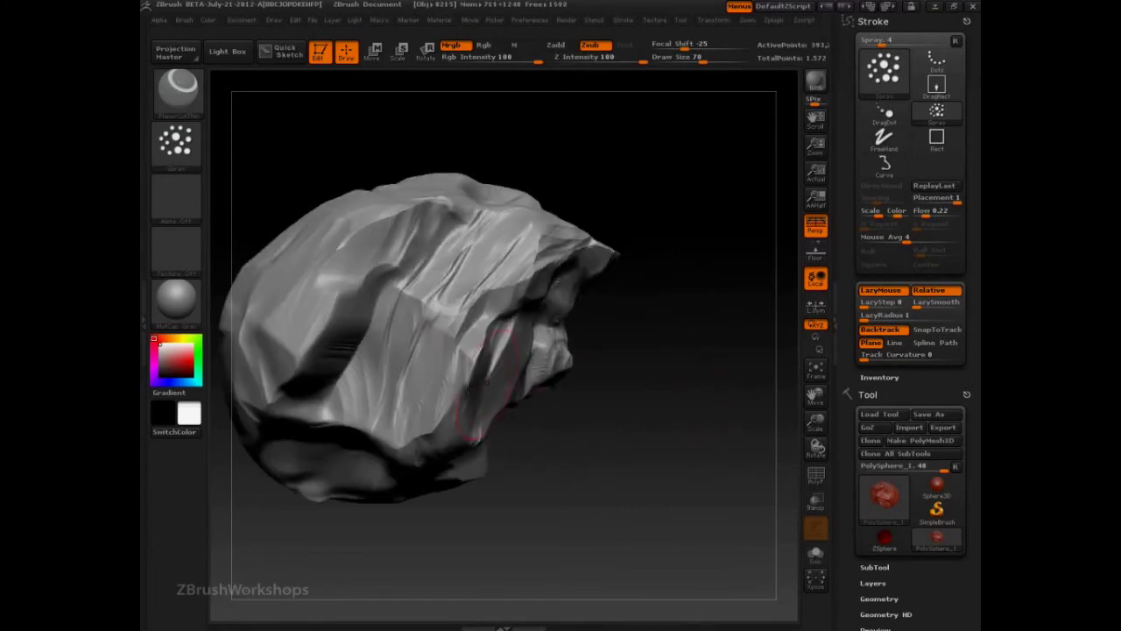
pyautogui.moveTo(428, 356); pyautogui.dragTo(399, 437)
pyautogui.moveTo(355, 403); pyautogui.dragTo(329, 263)
pyautogui.moveTo(477, 302); pyautogui.dragTo(400, 355)
pyautogui.moveTo(412, 263); pyautogui.dragTo(256, 385)
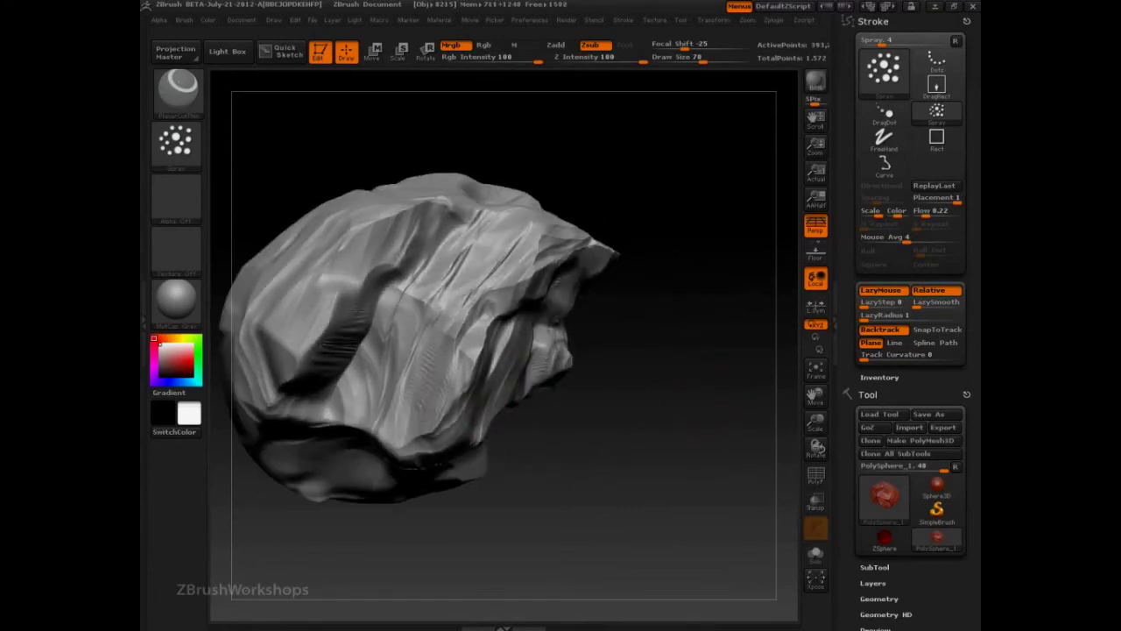
pyautogui.moveTo(368, 228); pyautogui.dragTo(515, 252)
pyautogui.moveTo(386, 210); pyautogui.dragTo(465, 299)
pyautogui.moveTo(534, 254); pyautogui.dragTo(338, 232)
pyautogui.moveTo(511, 235); pyautogui.dragTo(369, 252)
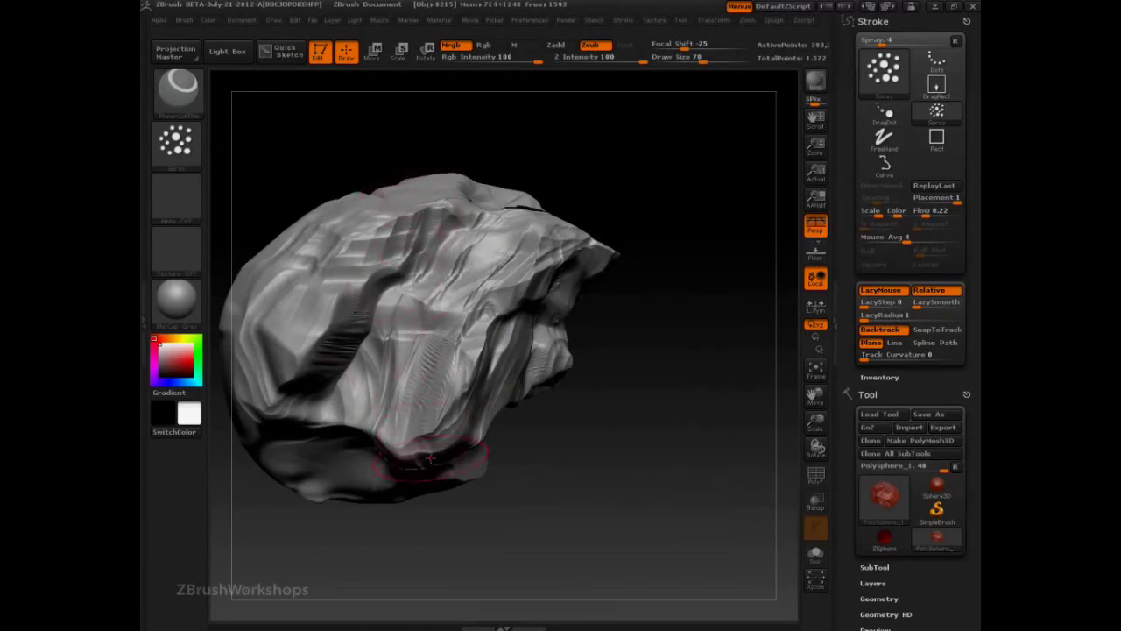
pyautogui.moveTo(427, 385)
pyautogui.mouseDown()
pyautogui.moveTo(465, 324)
pyautogui.moveTo(354, 377)
pyautogui.moveTo(400, 259)
pyautogui.moveTo(431, 410)
pyautogui.mouseUp()
# Step: Add further cuts across the rock's upper flank and inspect the sculpted form from several angles
pyautogui.moveTo(692, 390); pyautogui.dragTo(591, 384)
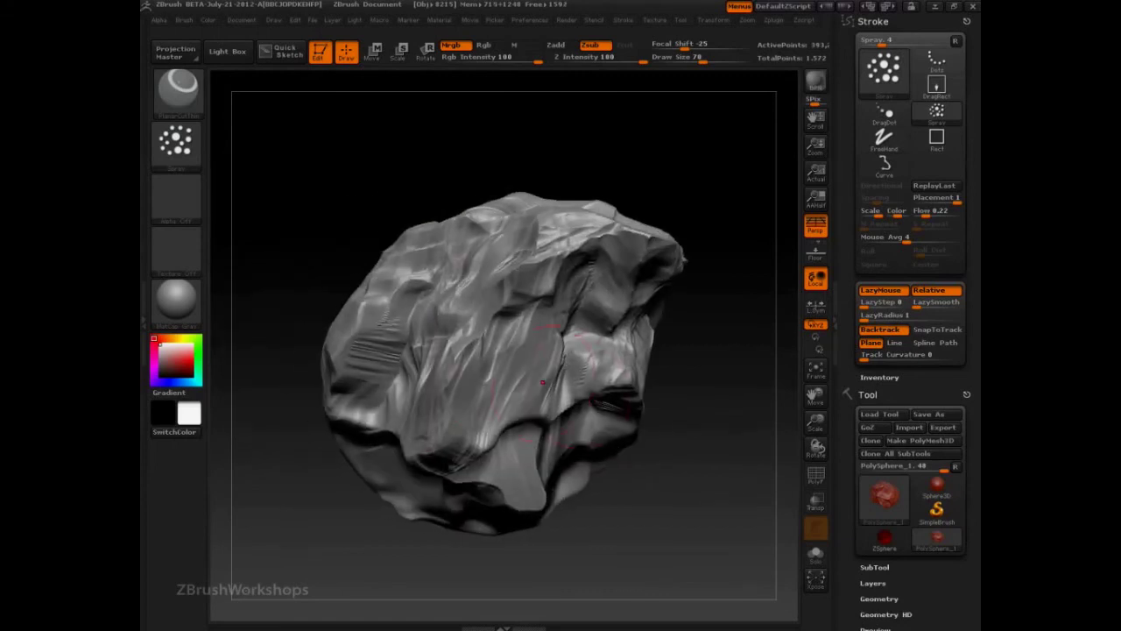
pyautogui.moveTo(703, 166); pyautogui.dragTo(688, 136)
pyautogui.moveTo(346, 282)
pyautogui.mouseDown()
pyautogui.moveTo(453, 254)
pyautogui.moveTo(350, 263)
pyautogui.moveTo(441, 254)
pyautogui.mouseUp()
pyautogui.moveTo(359, 322)
pyautogui.mouseDown()
pyautogui.moveTo(356, 388)
pyautogui.moveTo(465, 367)
pyautogui.mouseUp()
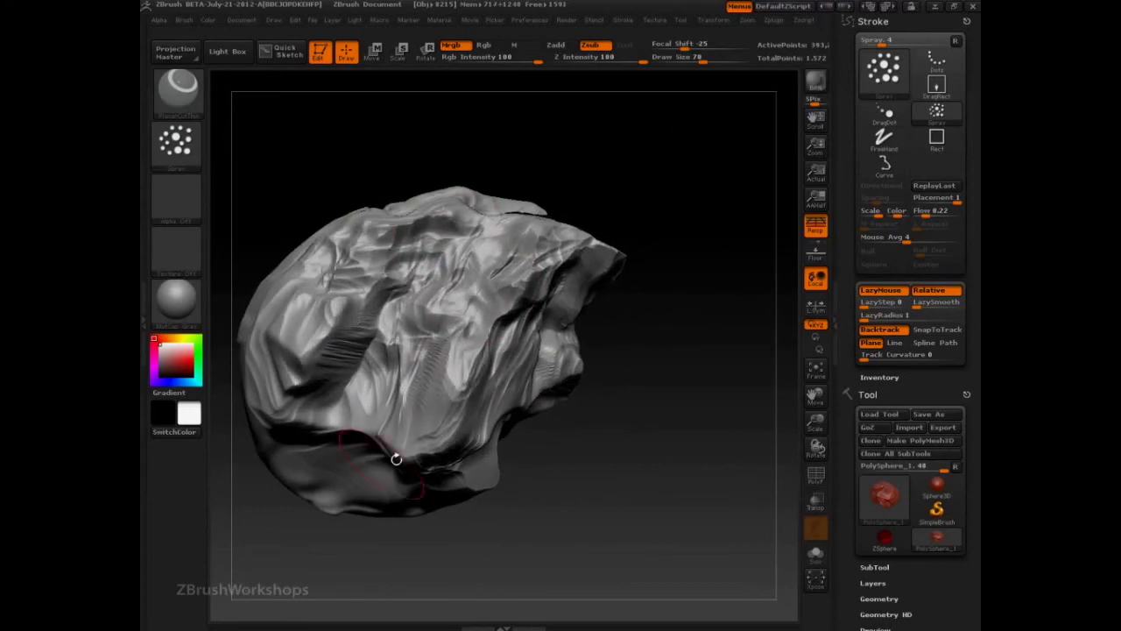
pyautogui.moveTo(622, 417)
pyautogui.mouseDown()
pyautogui.moveTo(606, 343)
pyautogui.moveTo(390, 455)
pyautogui.moveTo(676, 453)
pyautogui.moveTo(660, 416)
pyautogui.mouseUp()
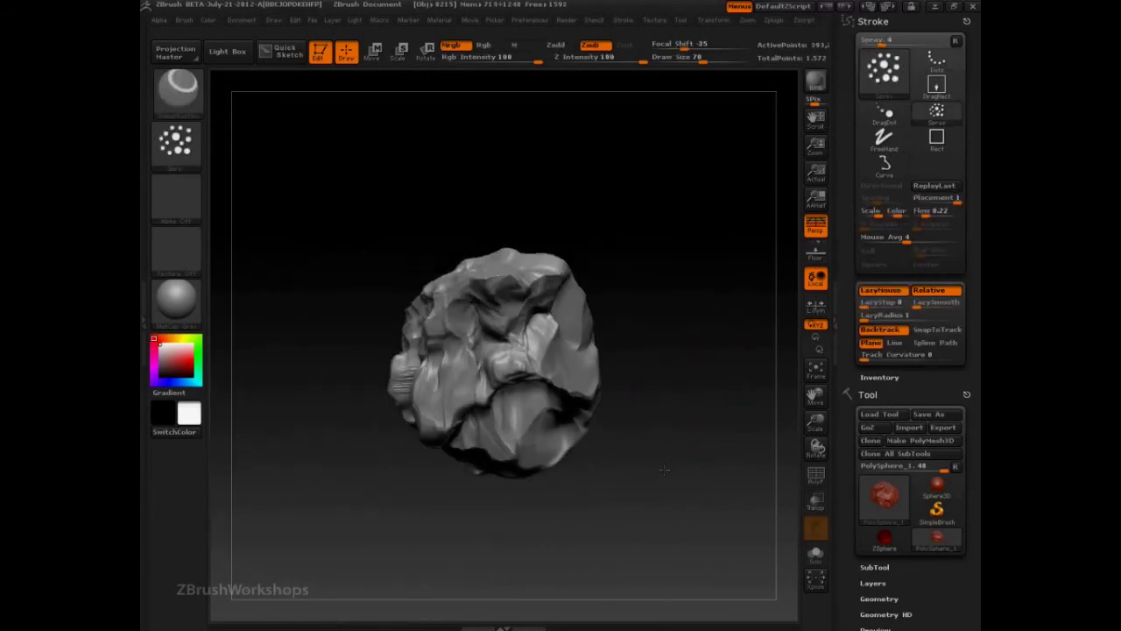
pyautogui.moveTo(709, 357)
pyautogui.mouseDown()
pyautogui.moveTo(700, 459)
pyautogui.moveTo(720, 480)
pyautogui.moveTo(693, 422)
pyautogui.mouseUp()
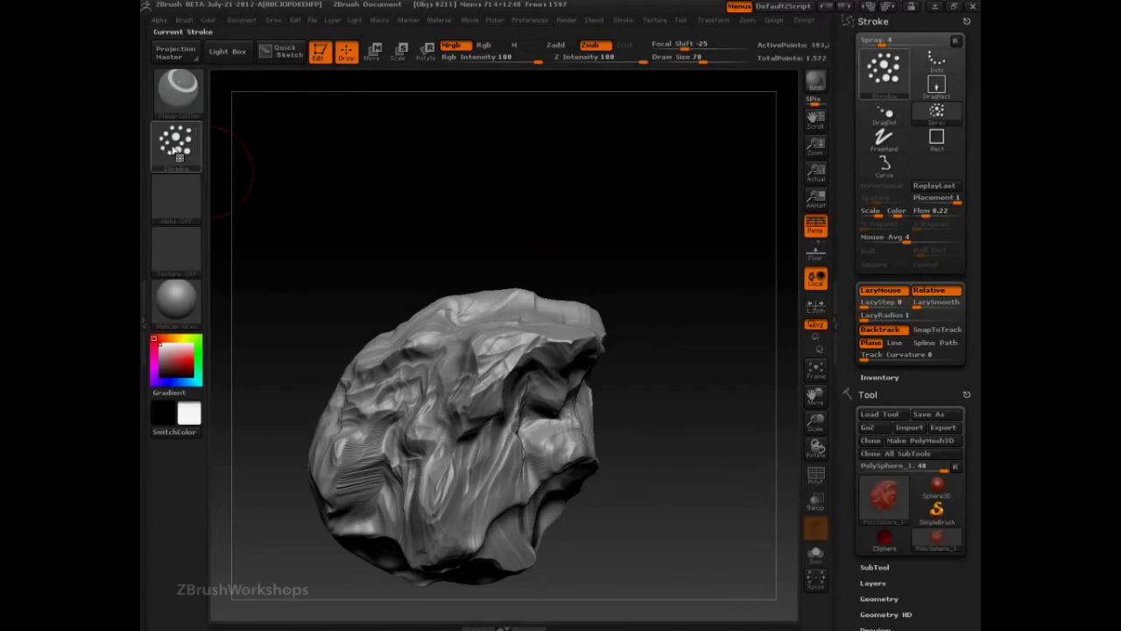
# Step: Switch the PlanarCutThin brush's stroke type to Dots
pyautogui.click(175, 144)
pyautogui.click(240, 158)
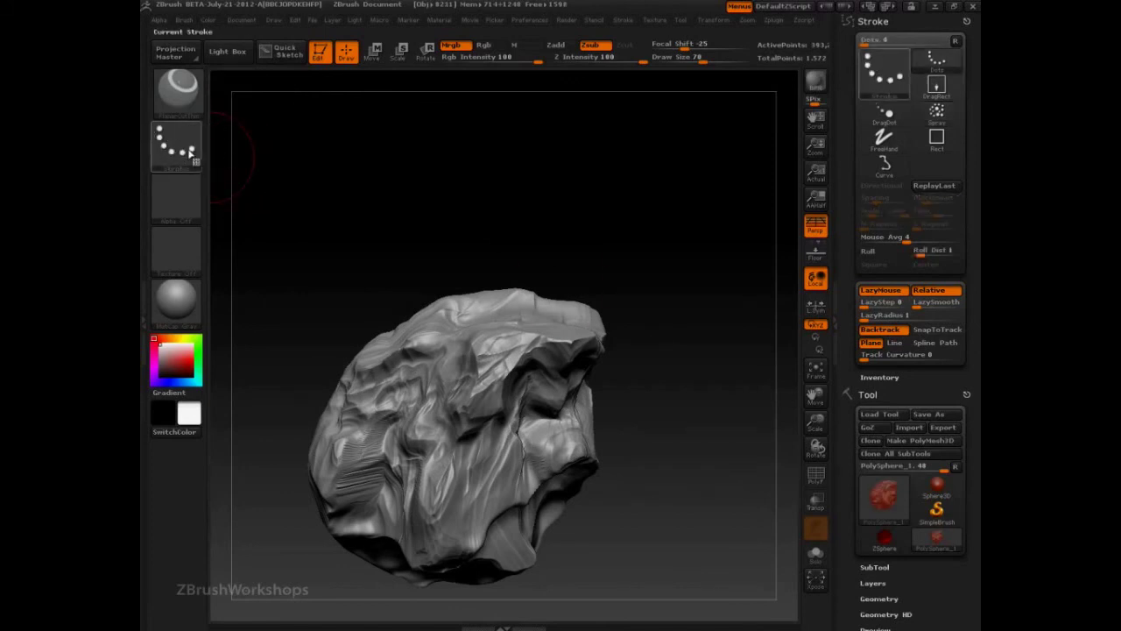
pyautogui.moveTo(709, 309)
pyautogui.mouseDown()
pyautogui.moveTo(708, 275)
pyautogui.moveTo(415, 291)
pyautogui.mouseUp()
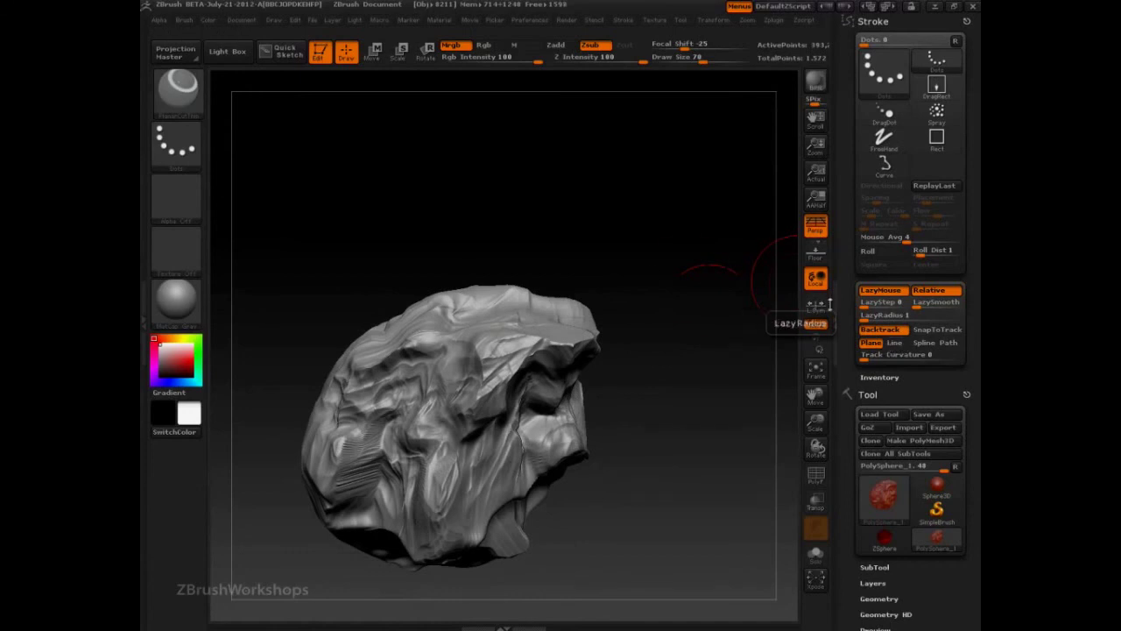
# Step: Switch the sculpting brush to PlanarCut
pyautogui.click(176, 88)
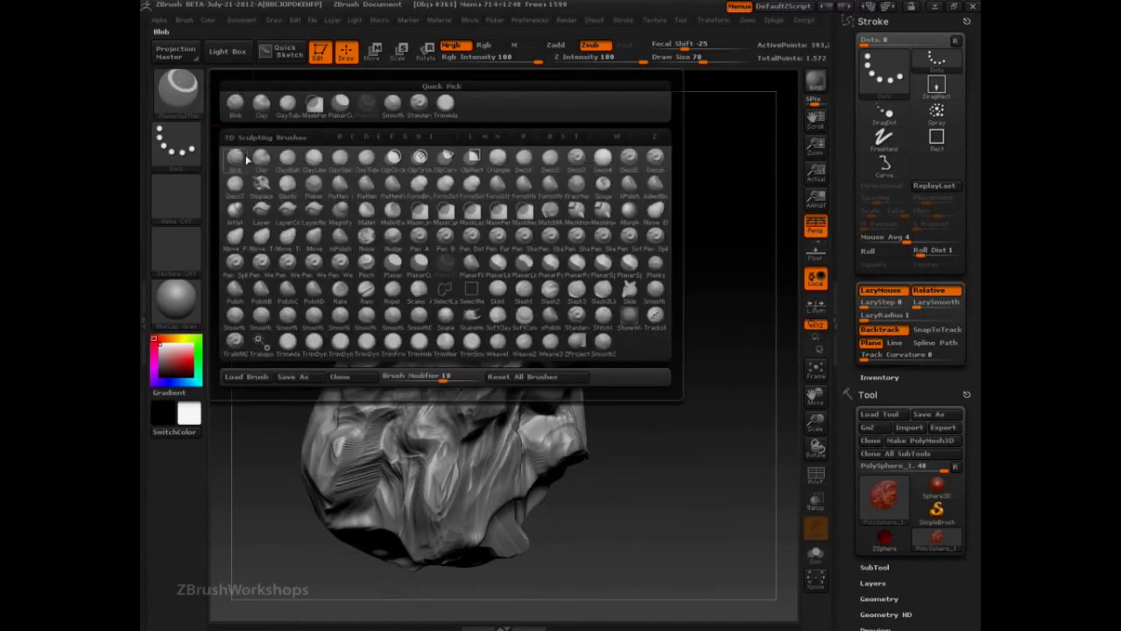
pyautogui.click(461, 265)
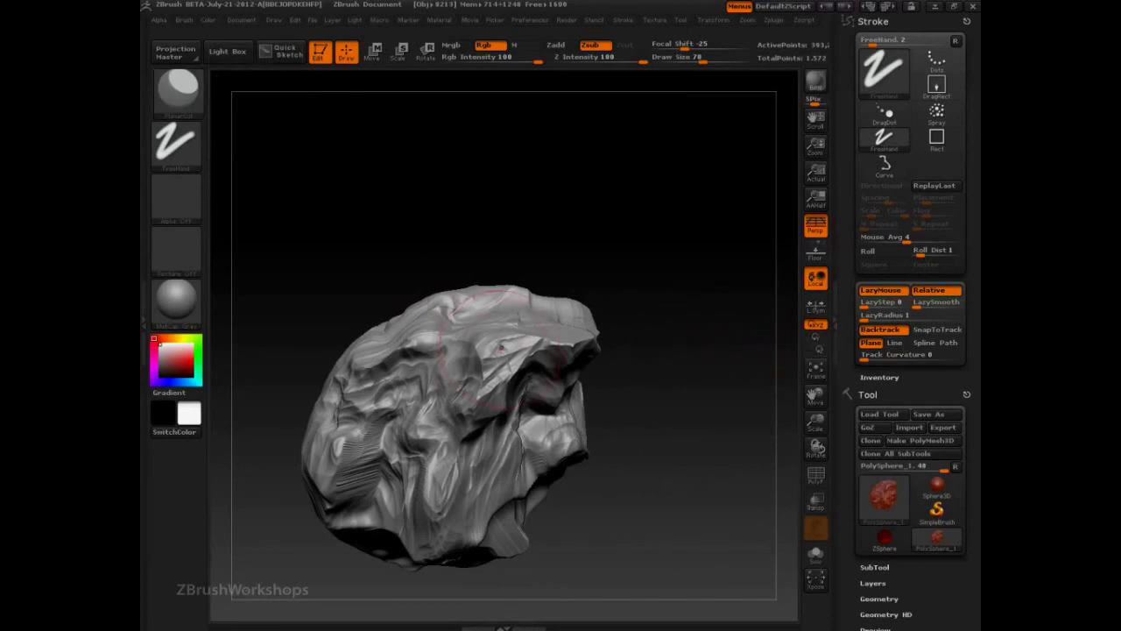
# Step: Try planar cuts with the FreeHand stroke on the rock's upper ledge and down its front face, undoing each one
pyautogui.moveTo(501, 346)
pyautogui.mouseDown()
pyautogui.moveTo(492, 351)
pyautogui.moveTo(550, 338)
pyautogui.mouseUp()
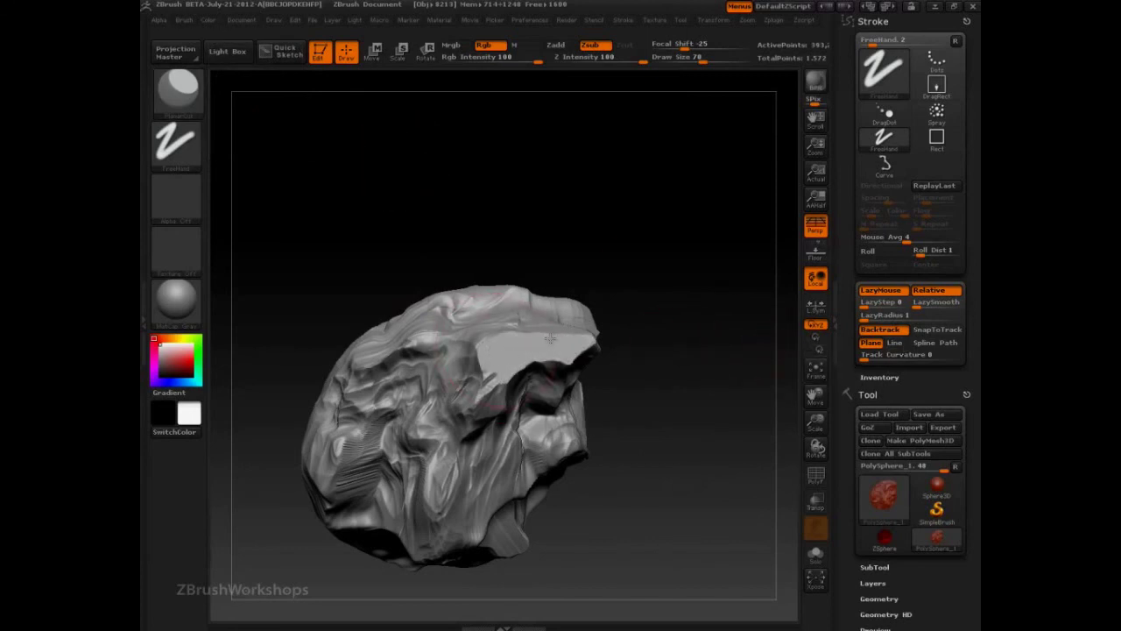
pyautogui.hotkey('ctrl', 'z')
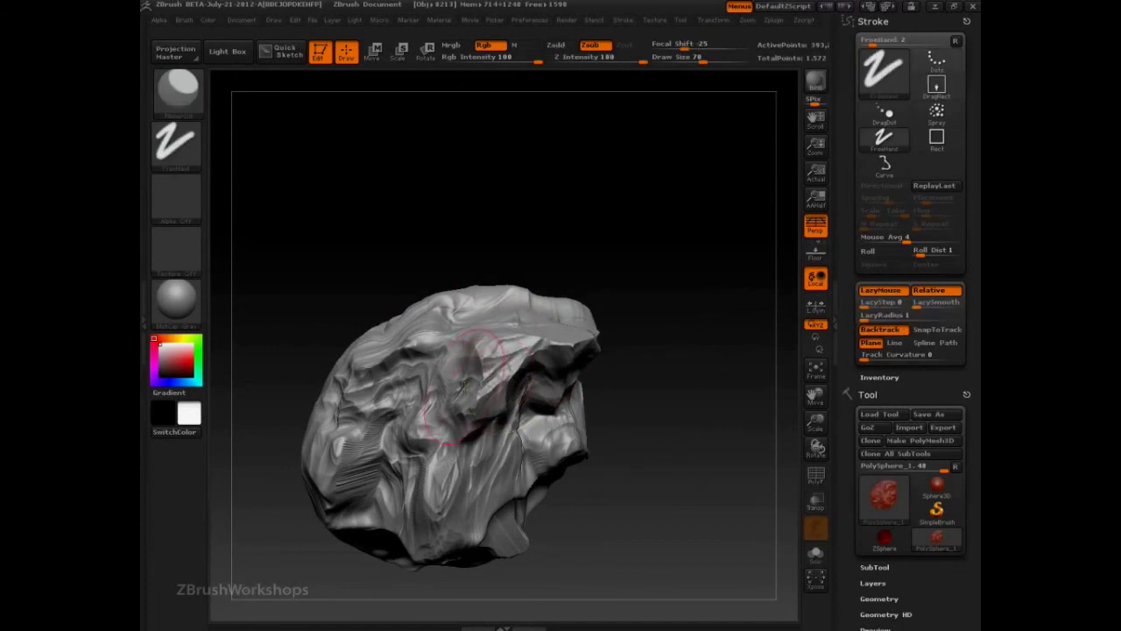
pyautogui.moveTo(482, 392)
pyautogui.mouseDown()
pyautogui.moveTo(505, 366)
pyautogui.moveTo(476, 394)
pyautogui.moveTo(446, 527)
pyautogui.mouseUp()
pyautogui.hotkey('ctrl', 'z')
pyautogui.click(495, 20)
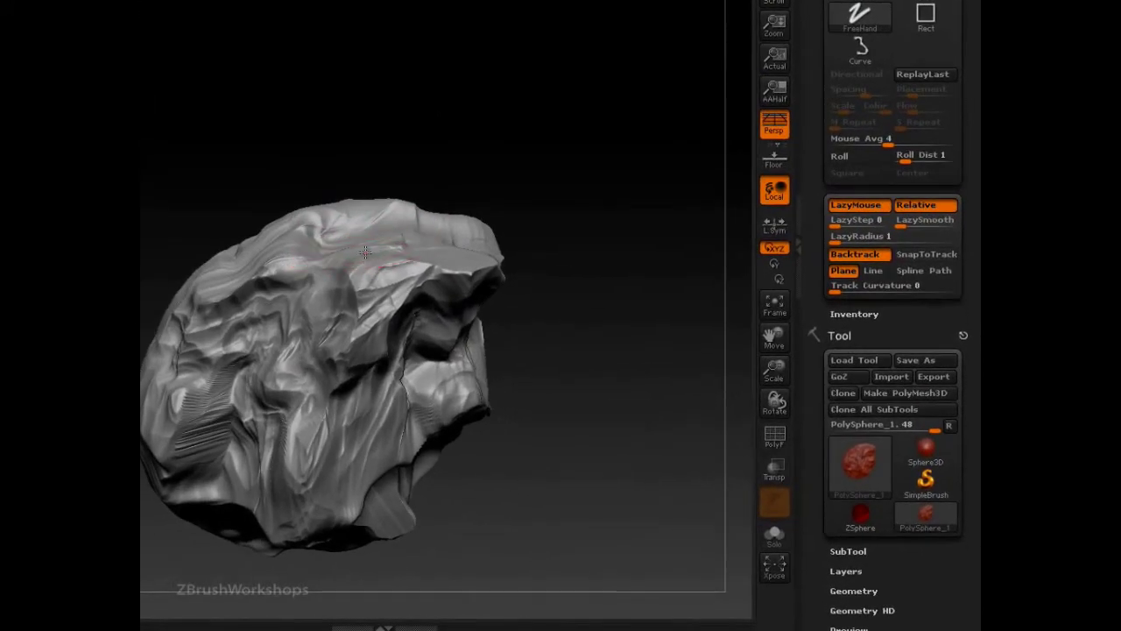
# Step: Try Plane-backtracked cuts that flatten the rock's upper ledge and the surface above it, then undo
pyautogui.moveTo(475, 328); pyautogui.dragTo(521, 325)
pyautogui.moveTo(436, 249); pyautogui.dragTo(459, 245)
pyautogui.moveTo(576, 184); pyautogui.dragTo(578, 230)
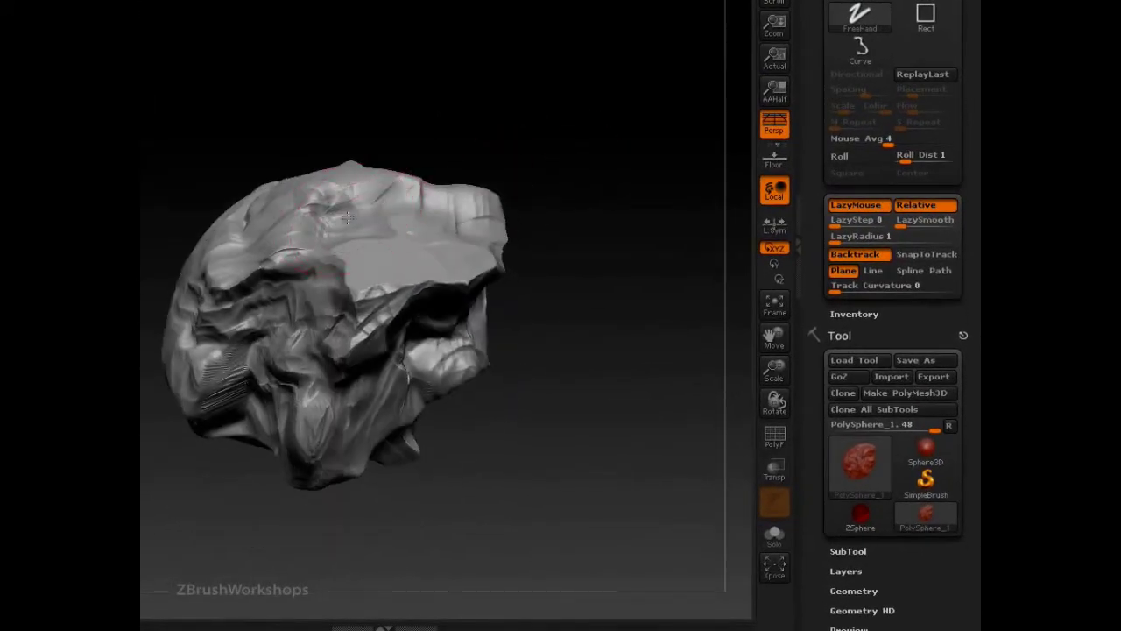
pyautogui.moveTo(361, 210)
pyautogui.mouseDown()
pyautogui.moveTo(395, 252)
pyautogui.moveTo(376, 210)
pyautogui.moveTo(311, 254)
pyautogui.moveTo(359, 261)
pyautogui.mouseUp()
pyautogui.moveTo(630, 202); pyautogui.dragTo(616, 195)
pyautogui.hotkey('ctrl', 'z')
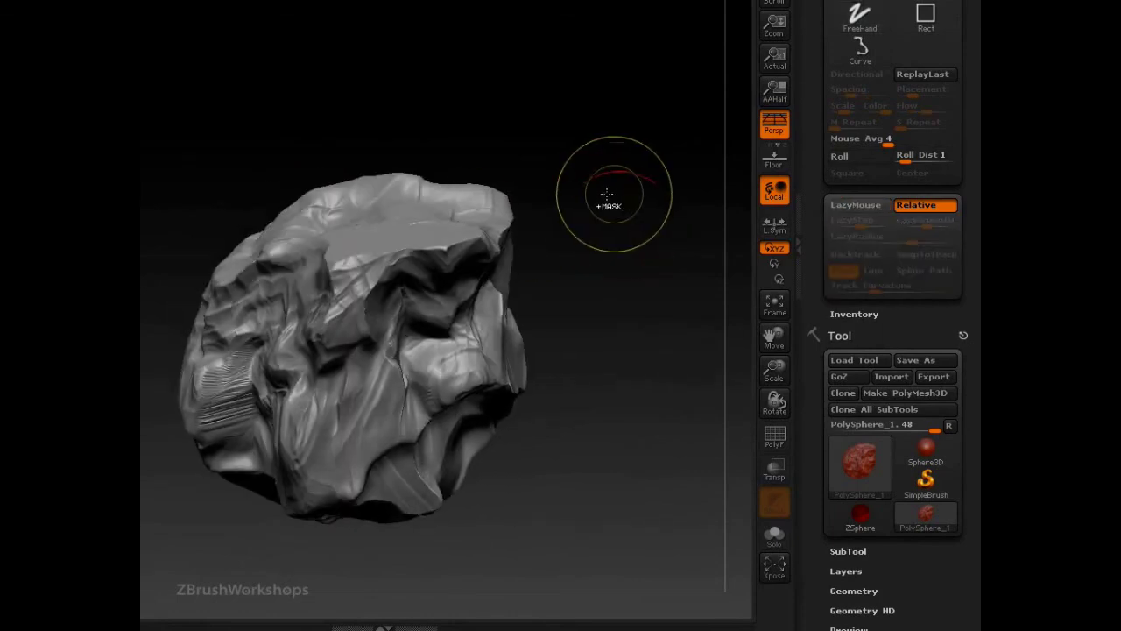
# Step: Try a short planar cut on the front face just below the ledge, then undo it
pyautogui.moveTo(656, 272); pyautogui.dragTo(466, 234)
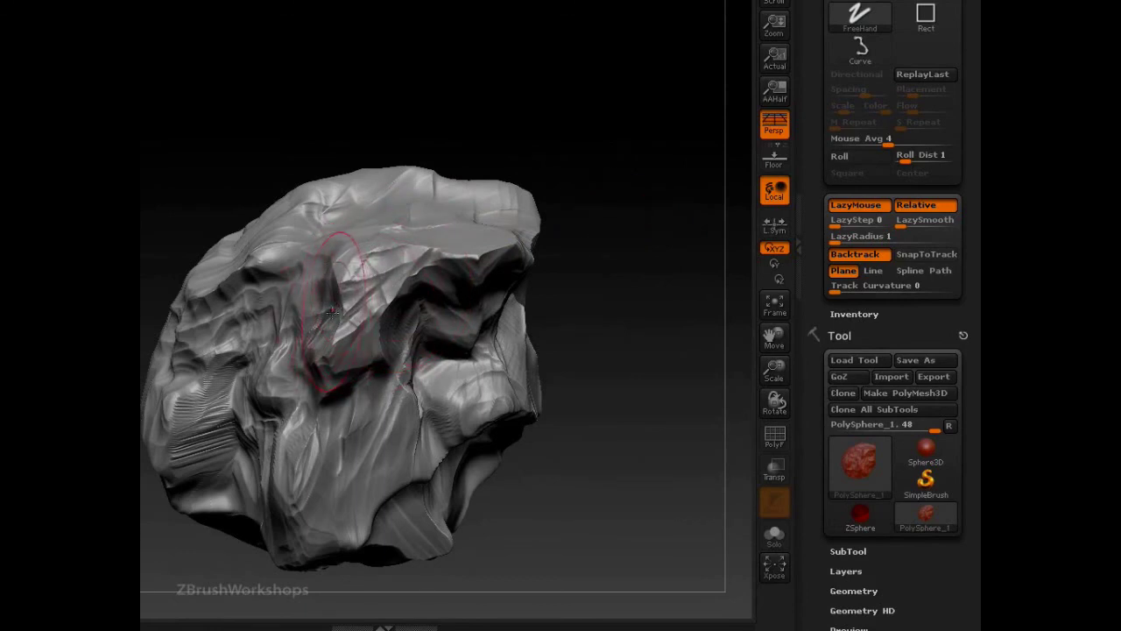
pyautogui.keyDown('shift'); pyautogui.moveTo(331, 310); pyautogui.dragTo(358, 302); pyautogui.keyUp('shift')
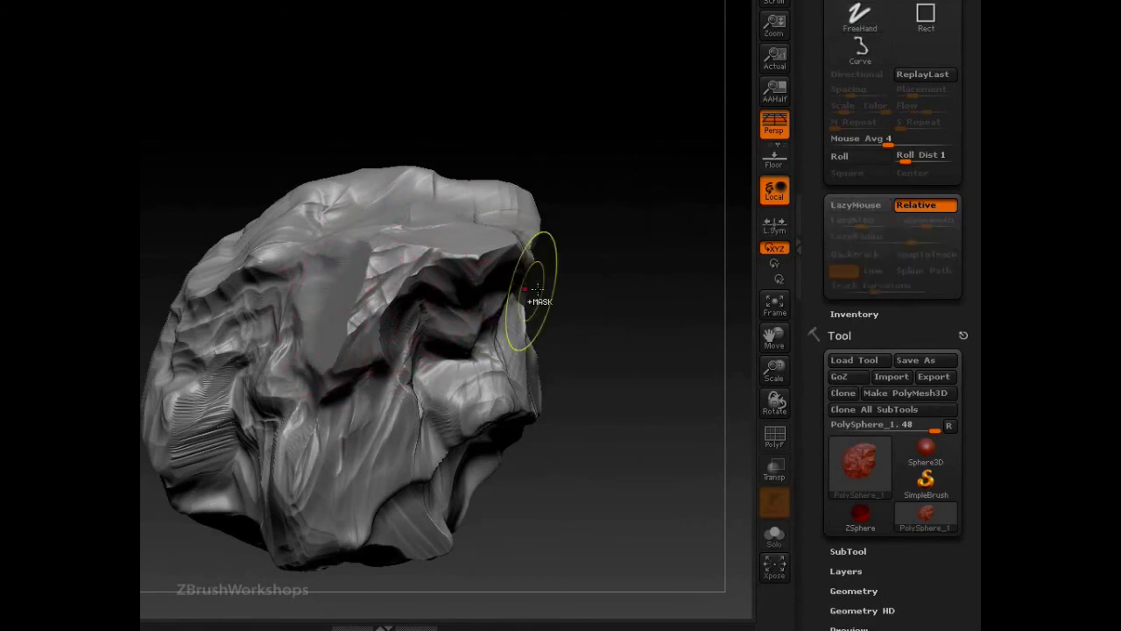
pyautogui.hotkey('ctrl', 'z')
# Step: Set the LazyMouse backtrack mode to Line and try a diagonal cut from the ledge down the face, then undo it
pyautogui.click(874, 271)
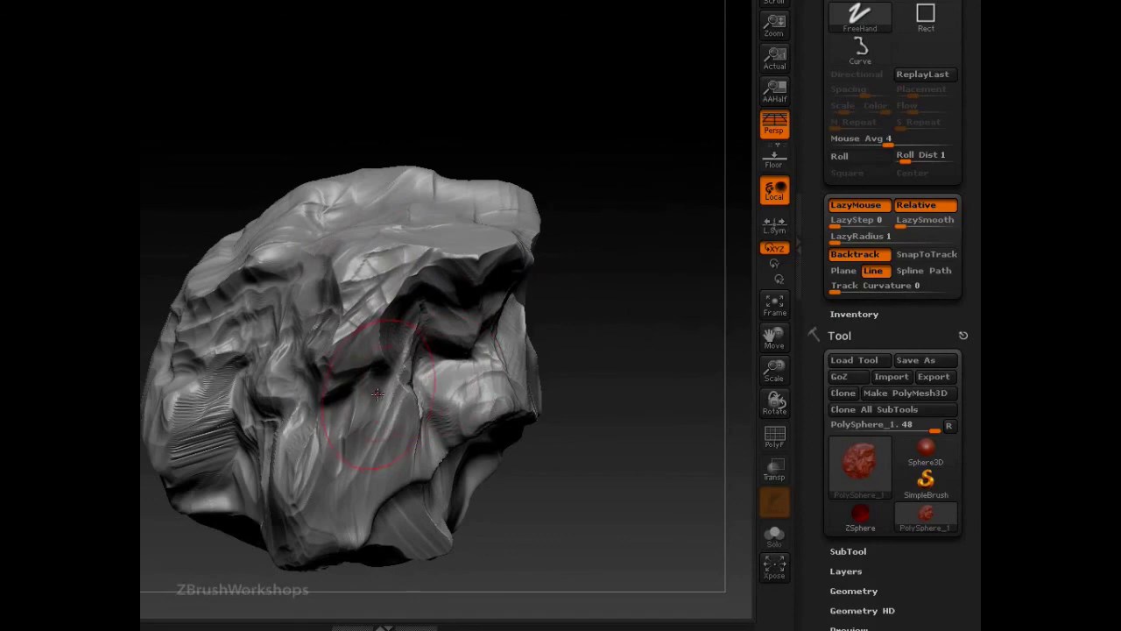
pyautogui.moveTo(641, 357)
pyautogui.mouseDown()
pyautogui.moveTo(660, 348)
pyautogui.moveTo(670, 391)
pyautogui.mouseUp()
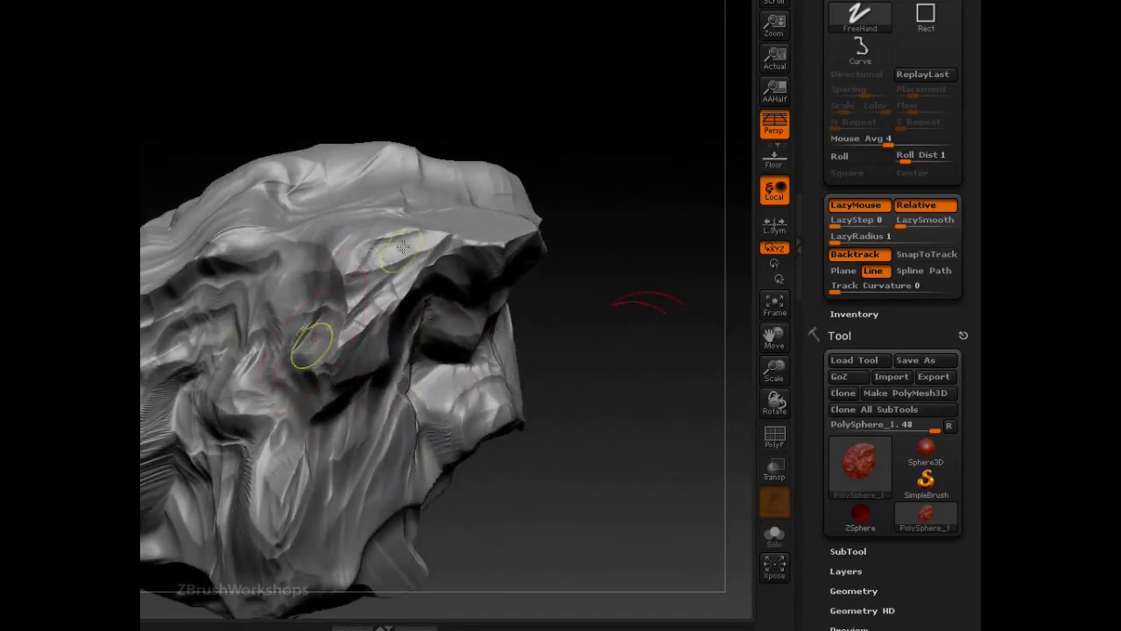
pyautogui.moveTo(428, 210)
pyautogui.mouseDown()
pyautogui.moveTo(387, 222)
pyautogui.moveTo(386, 248)
pyautogui.moveTo(306, 333)
pyautogui.mouseUp()
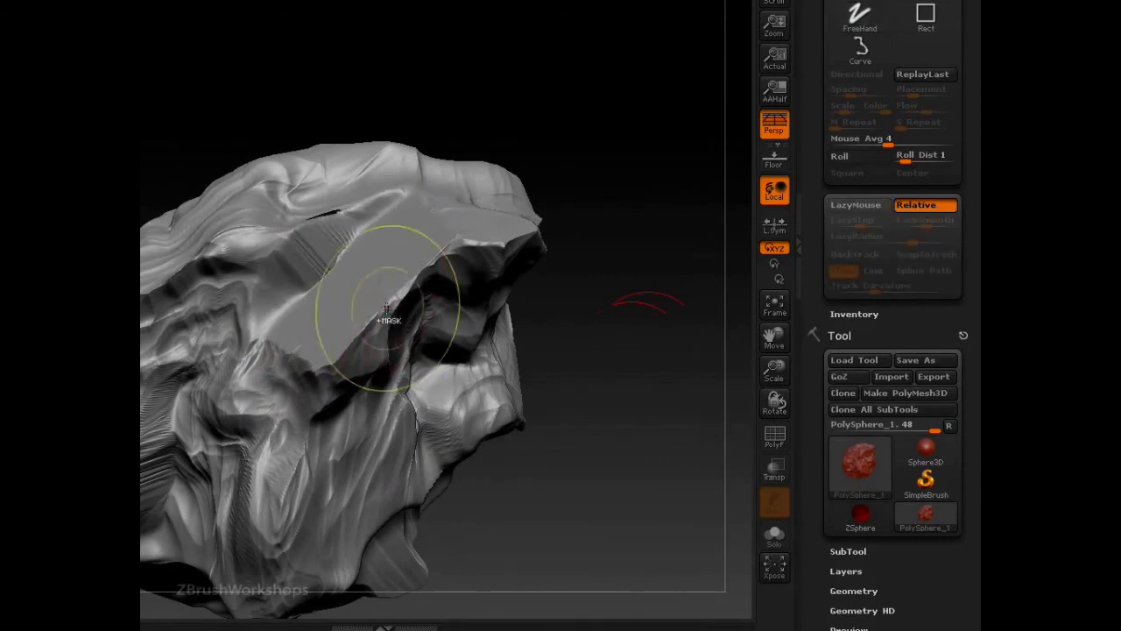
pyautogui.hotkey('ctrl', 'z')
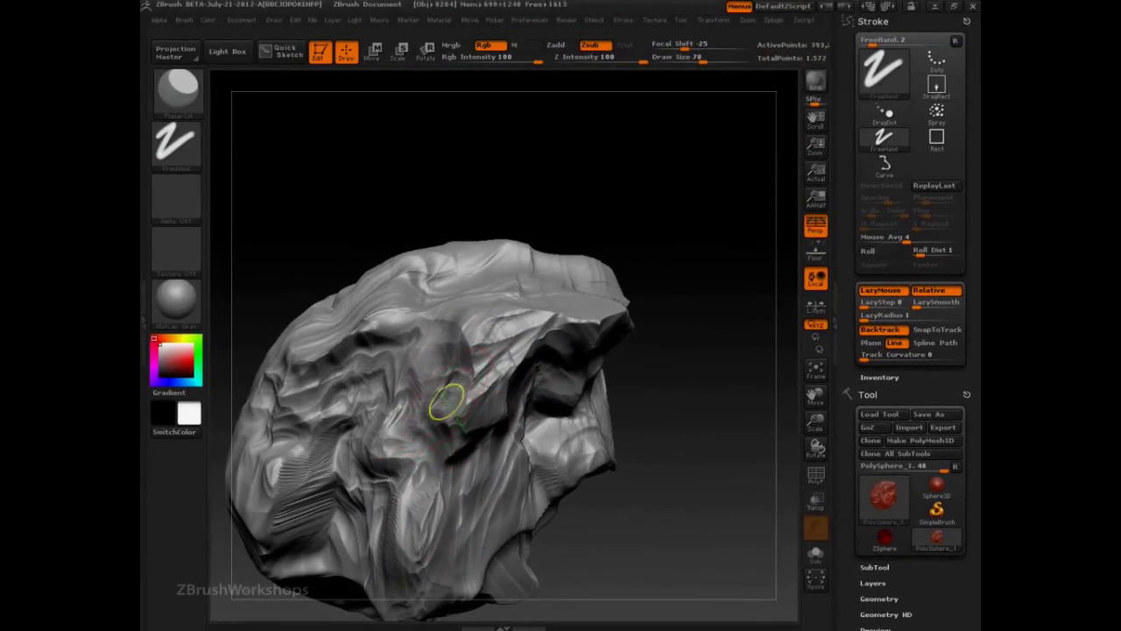
# Step: Try several Line-backtracked cuts that shear a broad flat across the rock's upper ledge, then revert them
pyautogui.moveTo(447, 401); pyautogui.dragTo(505, 338)
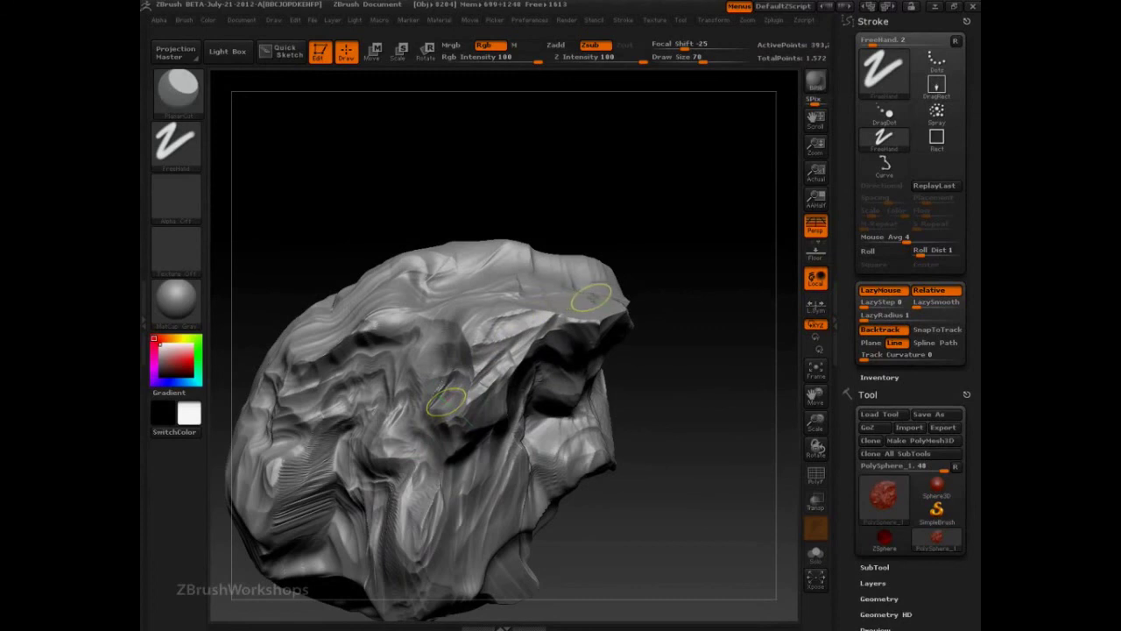
pyautogui.moveTo(598, 300); pyautogui.dragTo(442, 395)
pyautogui.moveTo(515, 355)
pyautogui.mouseDown()
pyautogui.moveTo(460, 361)
pyautogui.moveTo(501, 313)
pyautogui.moveTo(454, 349)
pyautogui.mouseUp()
pyautogui.moveTo(456, 299)
pyautogui.mouseDown()
pyautogui.moveTo(411, 267)
pyautogui.moveTo(455, 236)
pyautogui.moveTo(529, 233)
pyautogui.mouseUp()
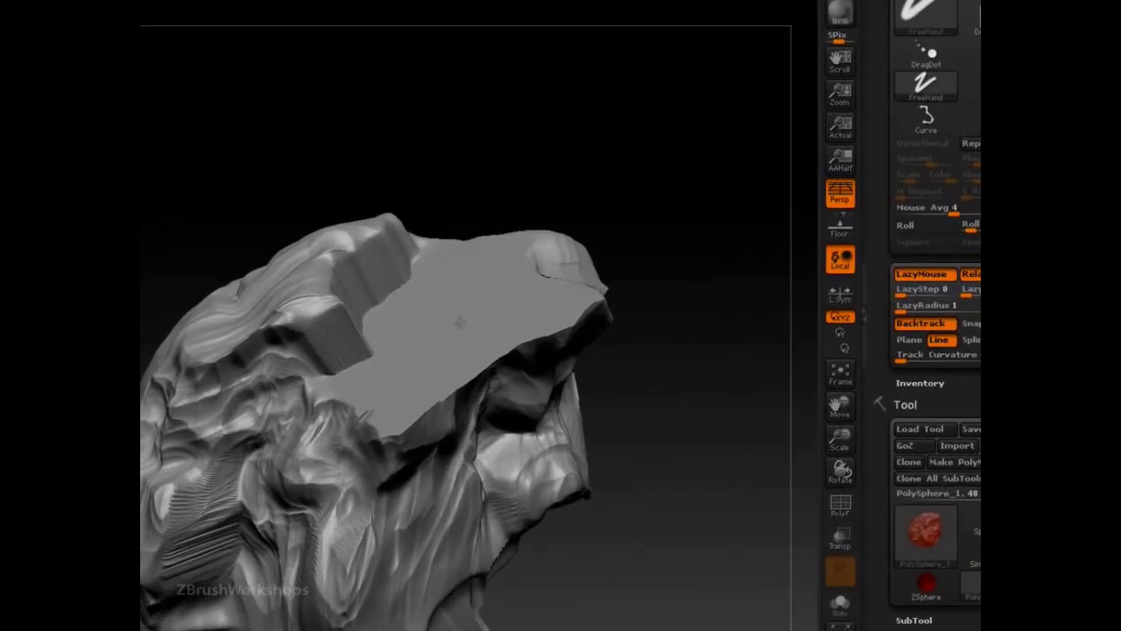
pyautogui.moveTo(372, 405)
pyautogui.mouseDown()
pyautogui.moveTo(542, 281)
pyautogui.moveTo(569, 285)
pyautogui.mouseUp()
pyautogui.press('ctrl')
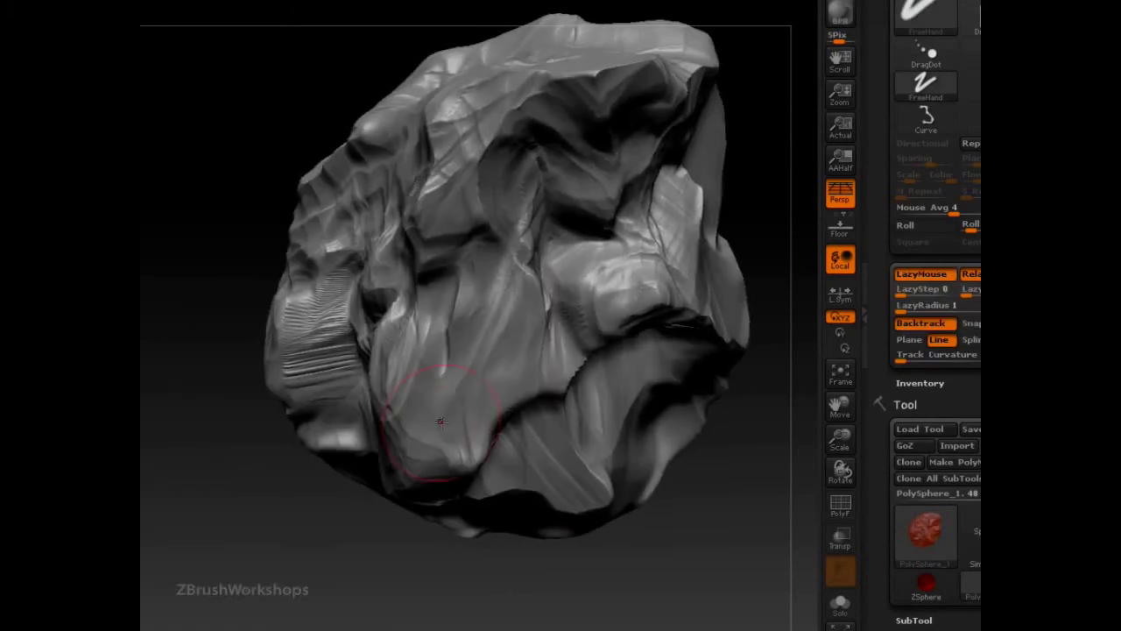
# Step: Cut two adjoining flat facets into the lower front face of the rock using Line backtrack
pyautogui.moveTo(438, 429)
pyautogui.mouseDown()
pyautogui.moveTo(438, 373)
pyautogui.moveTo(441, 391)
pyautogui.mouseUp()
pyautogui.moveTo(493, 306)
pyautogui.mouseDown()
pyautogui.moveTo(489, 294)
pyautogui.moveTo(512, 367)
pyautogui.mouseUp()
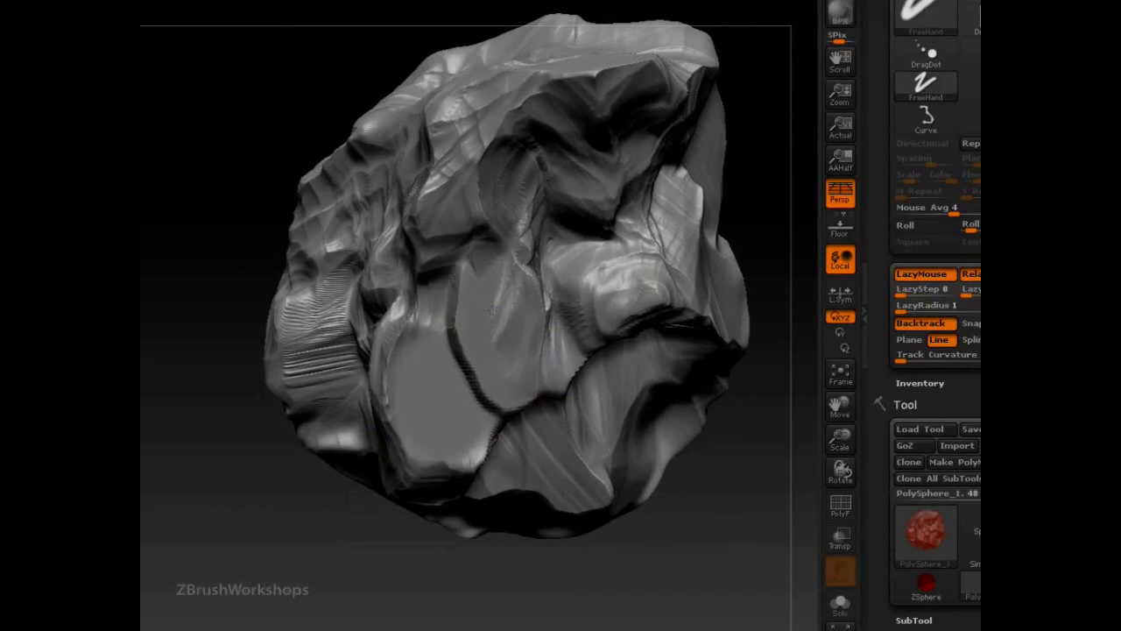
pyautogui.moveTo(251, 433); pyautogui.dragTo(332, 412)
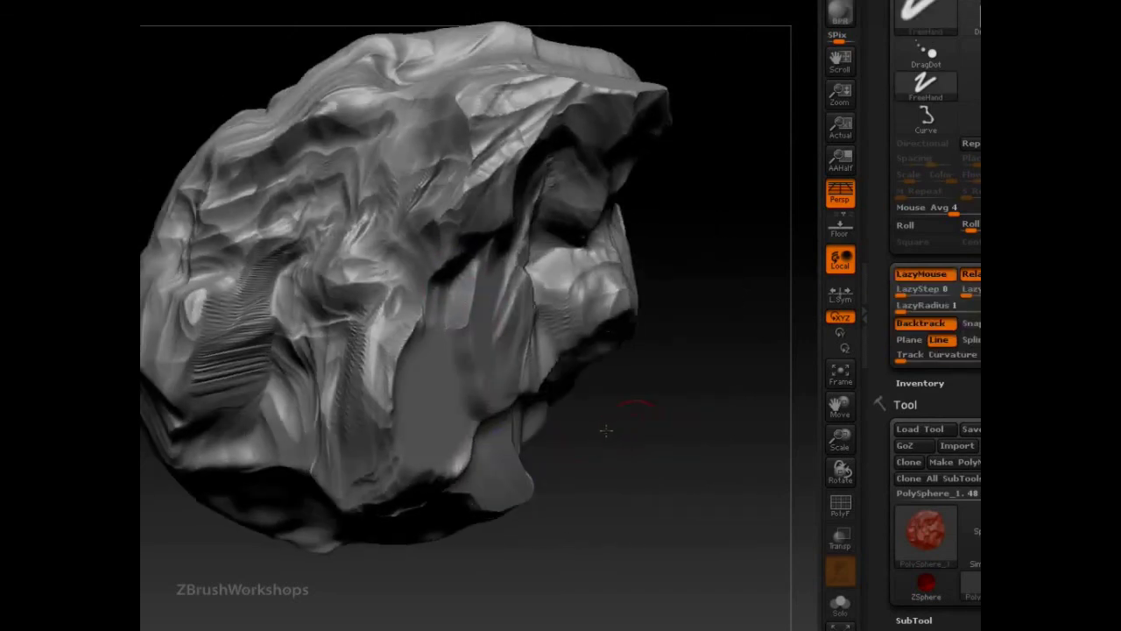
# Step: Cut further flat facets into the rock's side hollow and up along the flank to the top
pyautogui.moveTo(692, 368)
pyautogui.mouseDown()
pyautogui.moveTo(631, 333)
pyautogui.moveTo(595, 289)
pyautogui.mouseUp()
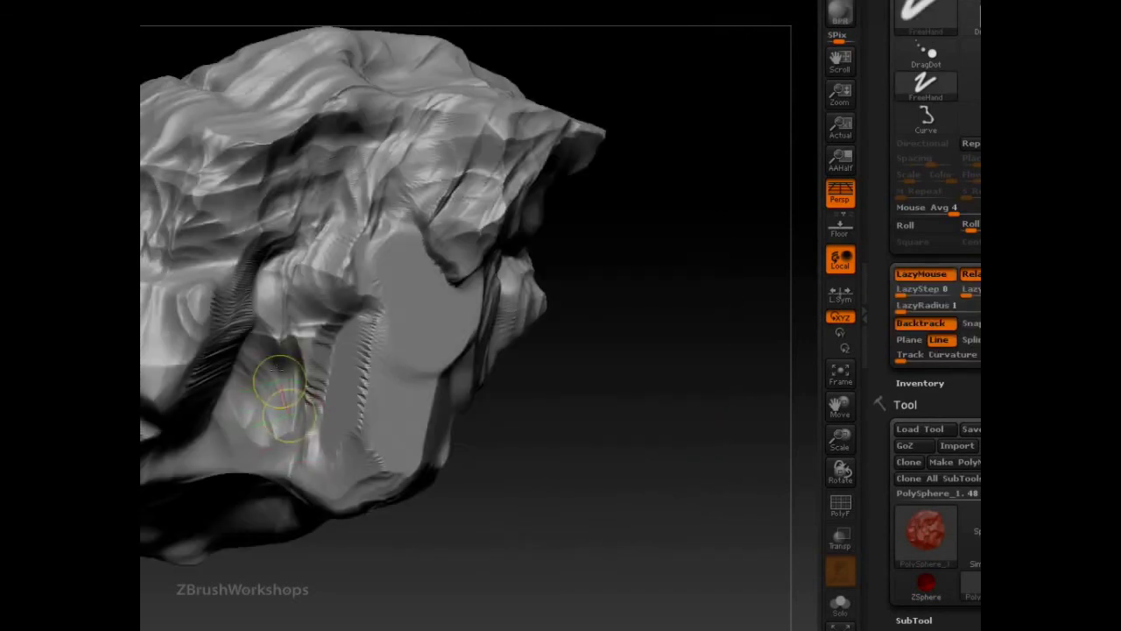
pyautogui.moveTo(280, 381); pyautogui.dragTo(249, 415)
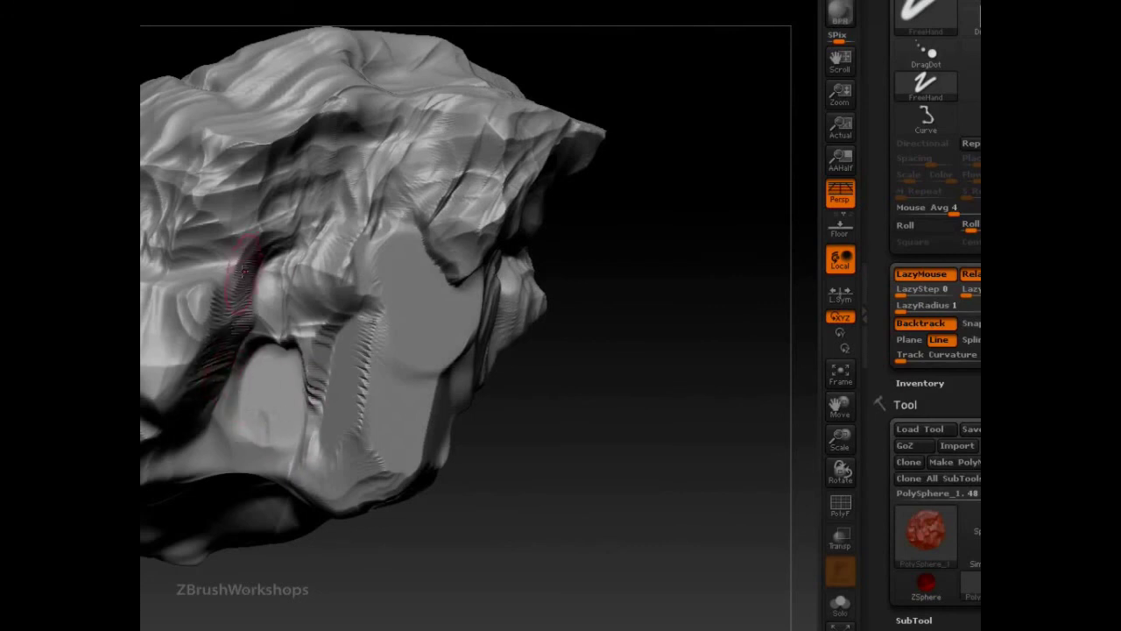
pyautogui.moveTo(245, 271); pyautogui.dragTo(232, 300)
pyautogui.moveTo(250, 220)
pyautogui.mouseDown()
pyautogui.moveTo(250, 189)
pyautogui.moveTo(244, 221)
pyautogui.moveTo(367, 133)
pyautogui.moveTo(349, 168)
pyautogui.mouseUp()
pyautogui.moveTo(364, 107)
pyautogui.mouseDown()
pyautogui.moveTo(374, 119)
pyautogui.moveTo(323, 87)
pyautogui.mouseUp()
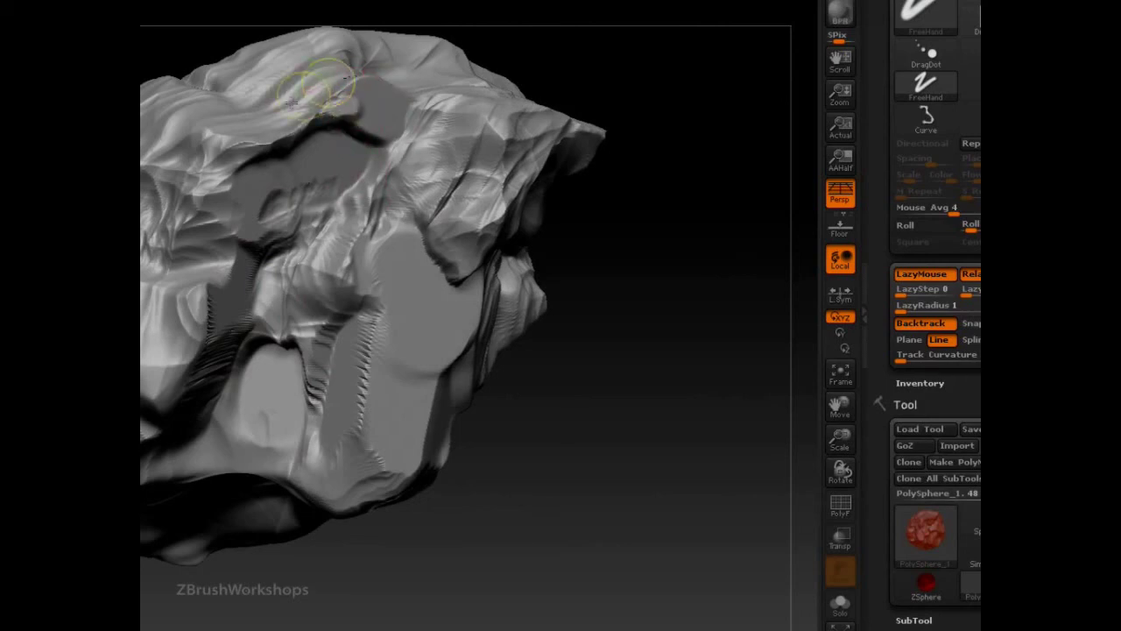